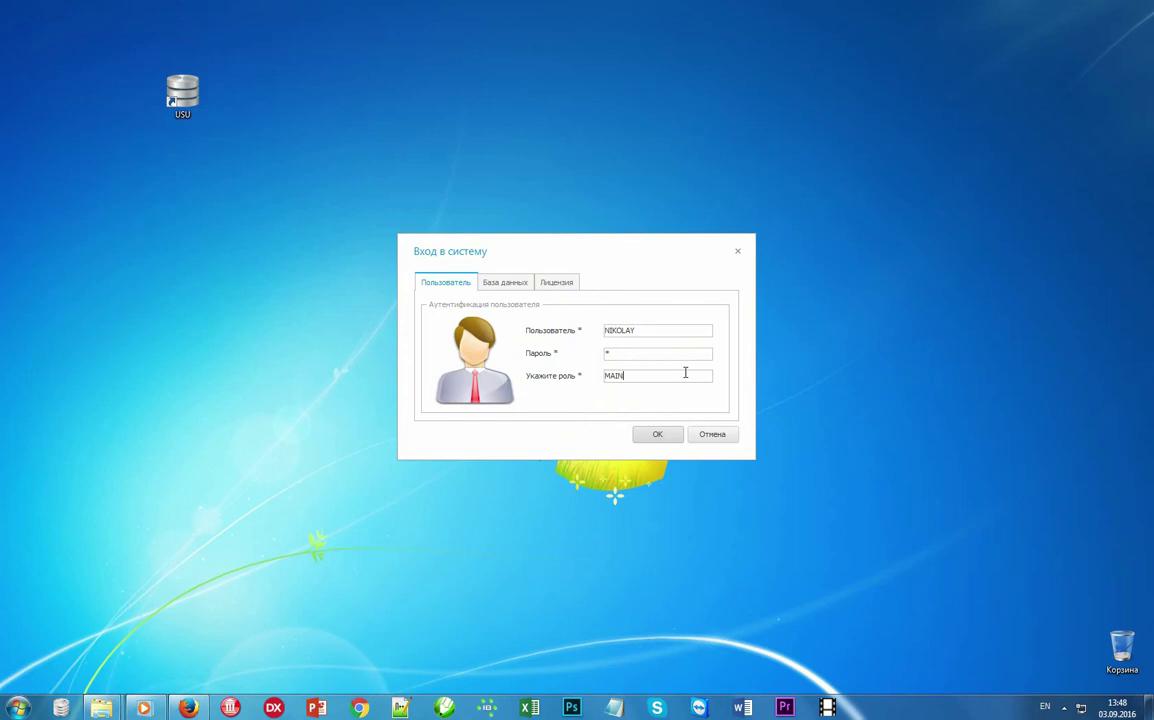
Log in to the accounting system with the MAIN role.
{"action": "left_click", "coordinate": [673, 439]}
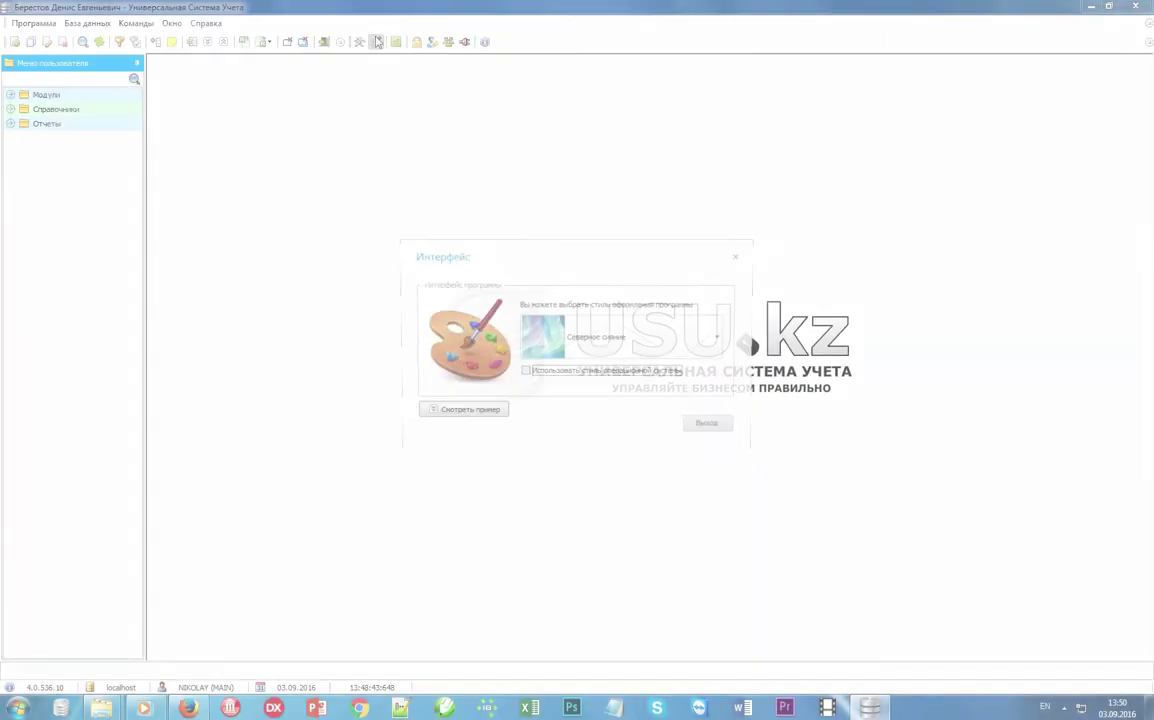
Show the display sample in the interface settings and try the Полночь style.
{"action": "left_click", "coordinate": [480, 413]}
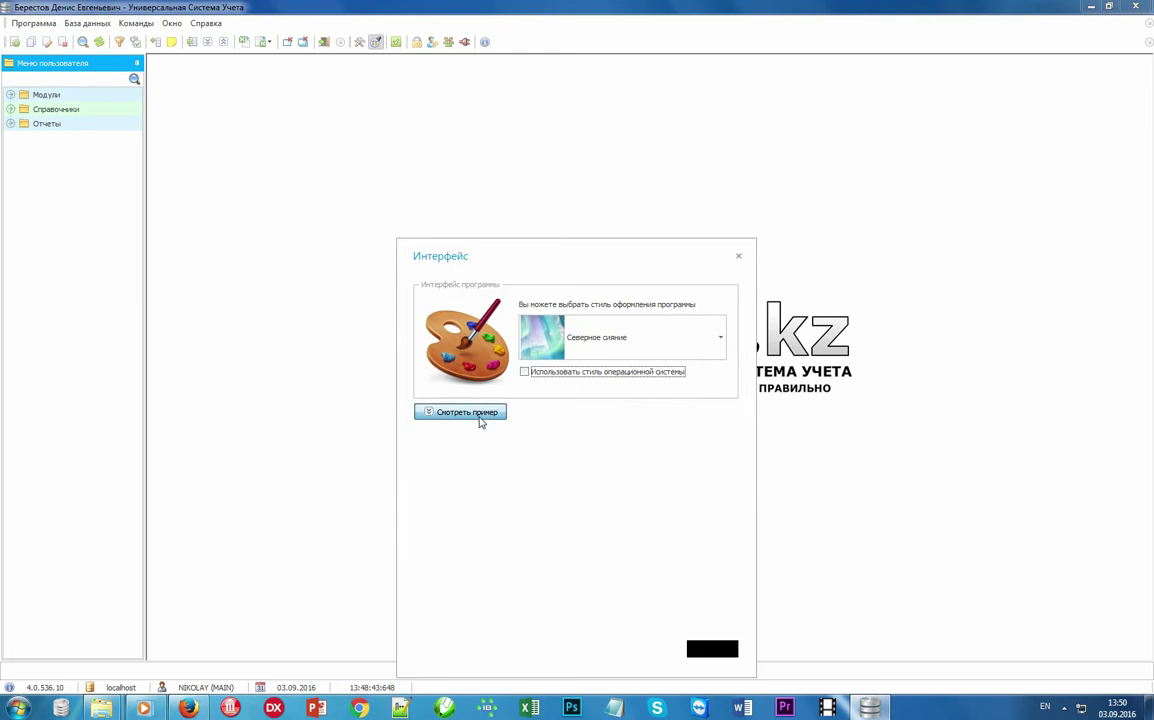
{"action": "left_click_drag", "start_coordinate": [564, 267], "coordinate": [608, 116]}
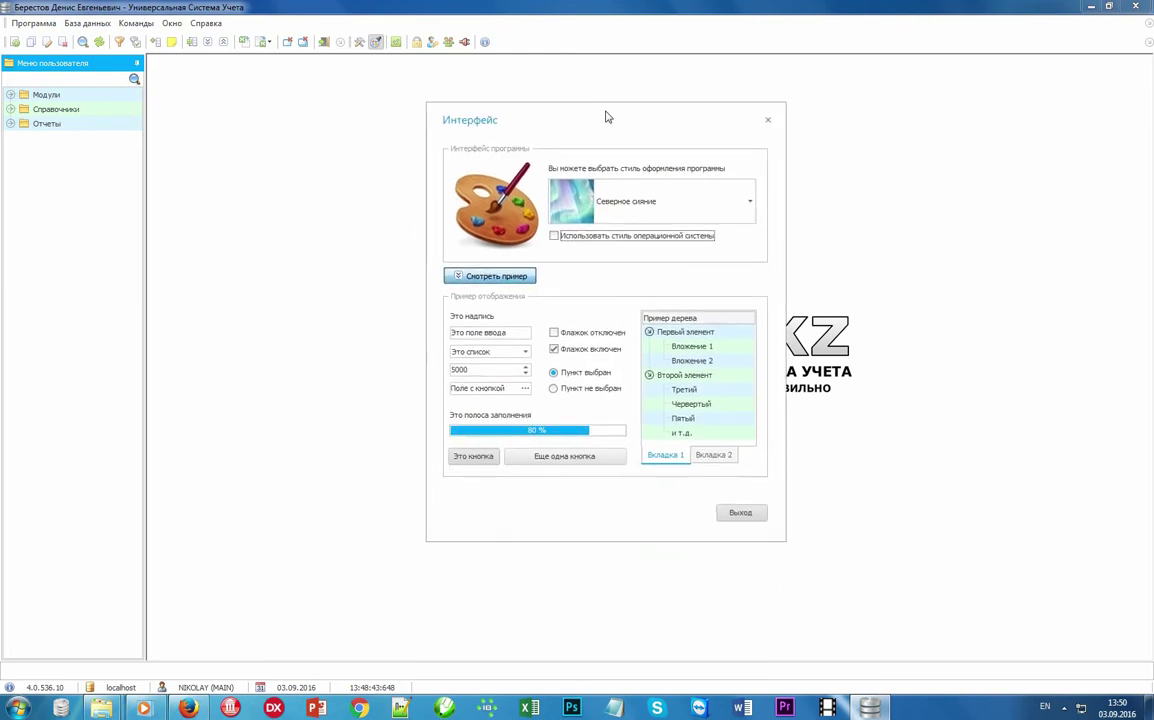
{"action": "left_click", "coordinate": [752, 195]}
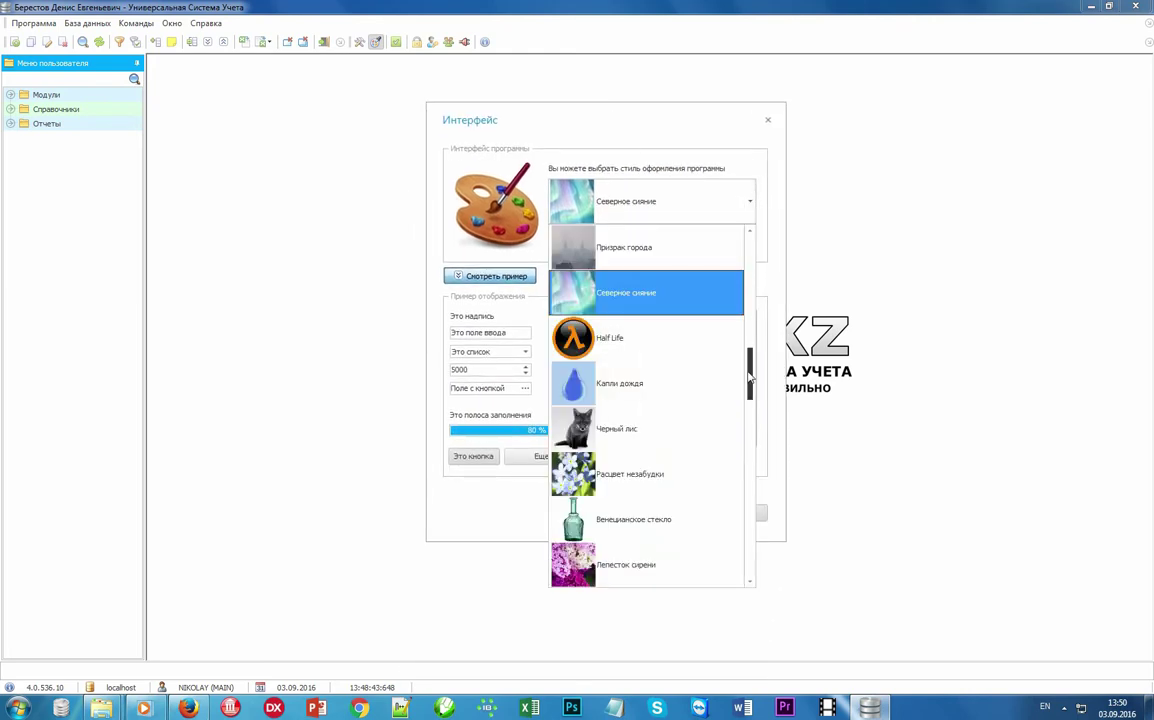
{"action": "mouse_move", "coordinate": [750, 358]}
{"action": "left_mouse_down"}
{"action": "mouse_move", "coordinate": [748, 490]}
{"action": "mouse_move", "coordinate": [745, 352]}
{"action": "left_mouse_up"}
{"action": "left_click", "coordinate": [712, 378]}
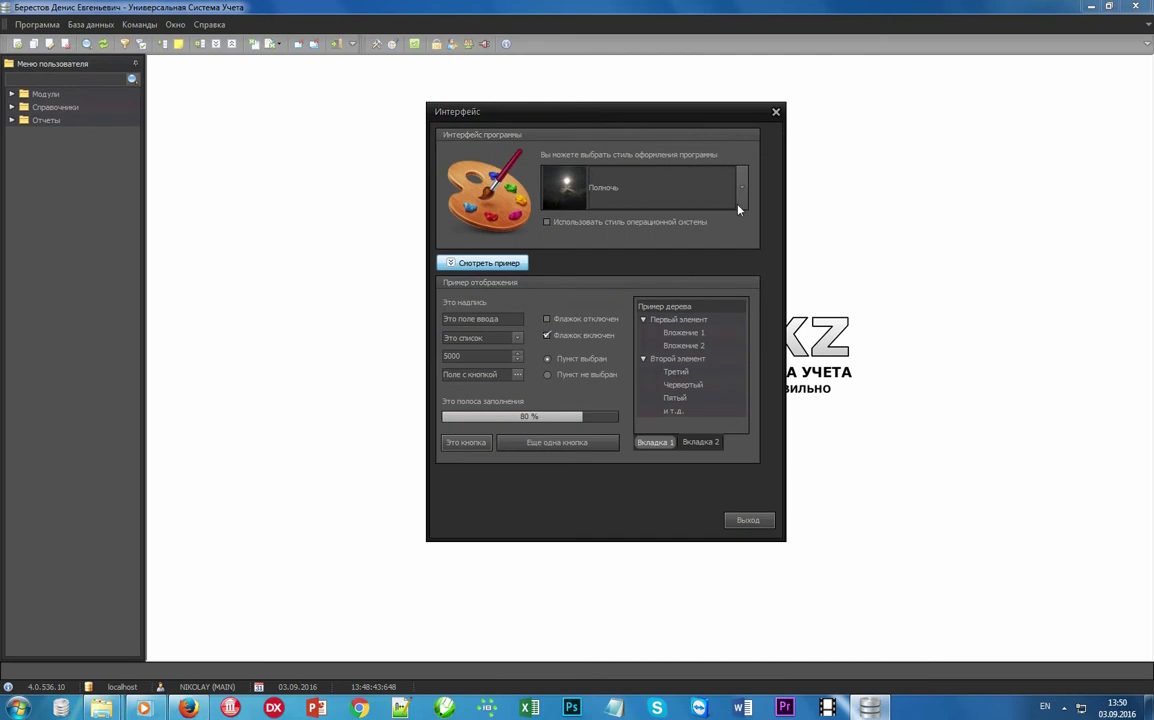
Set the interface style back to Северное сияние and close the interface settings.
{"action": "left_click", "coordinate": [740, 187]}
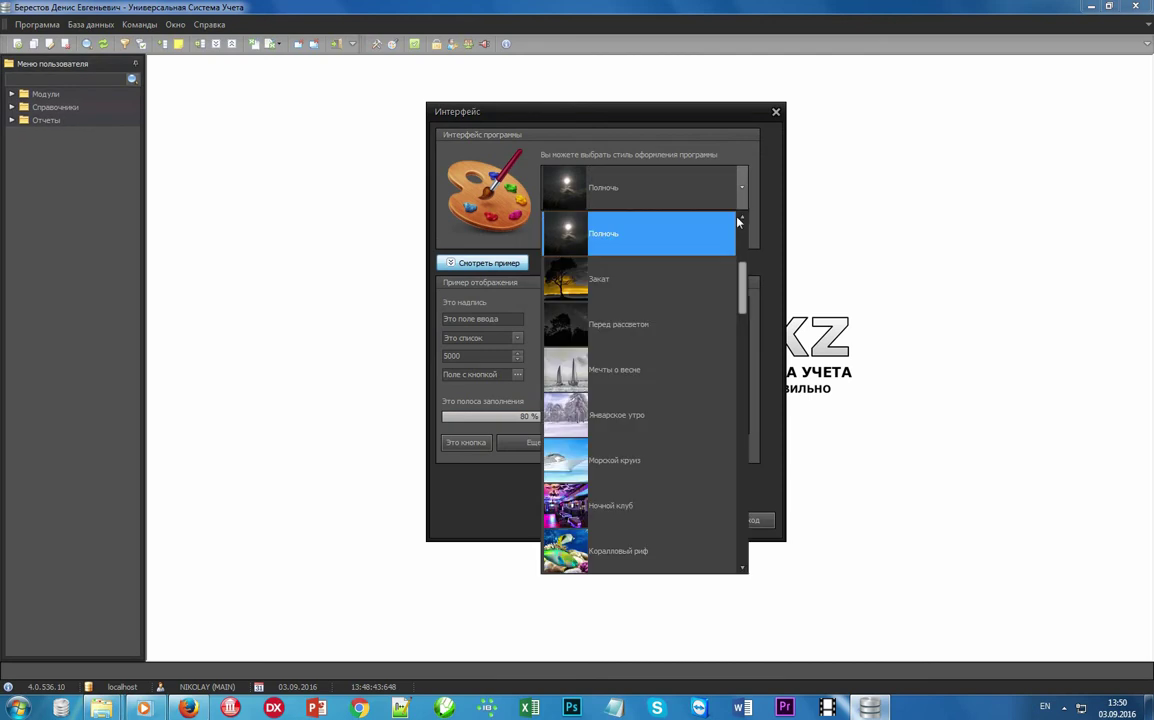
{"action": "scroll", "coordinate": [600, 420], "scroll_direction": "down", "scroll_amount": 3}
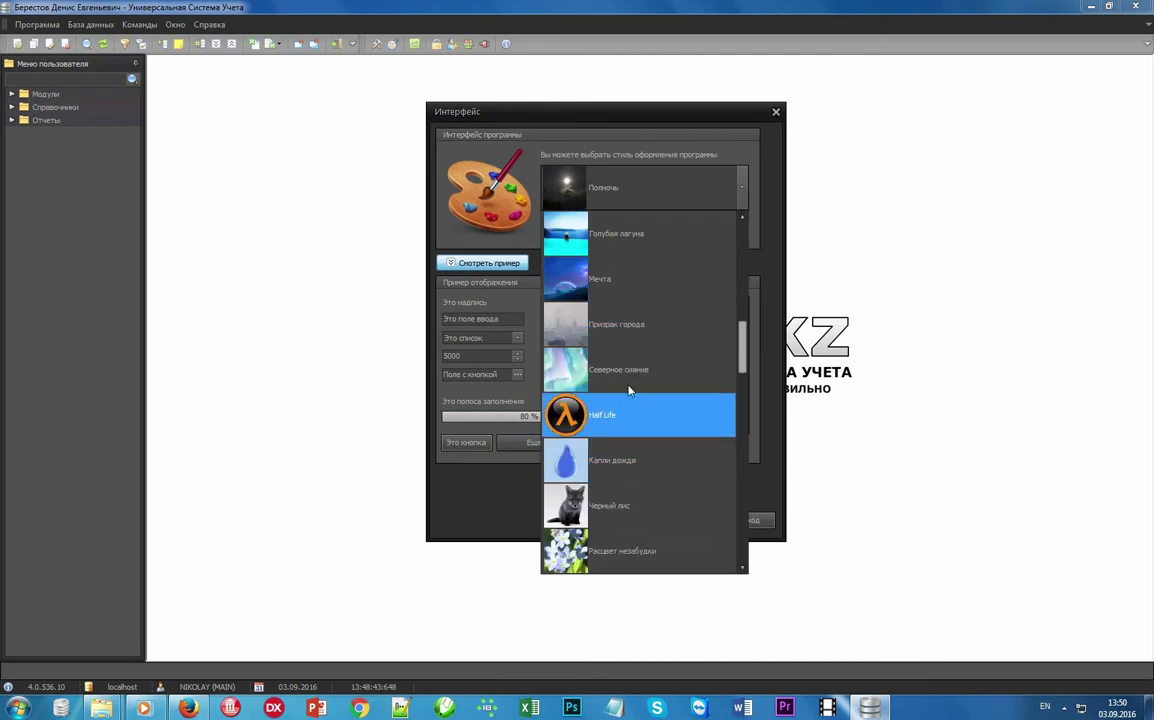
{"action": "left_click", "coordinate": [634, 372]}
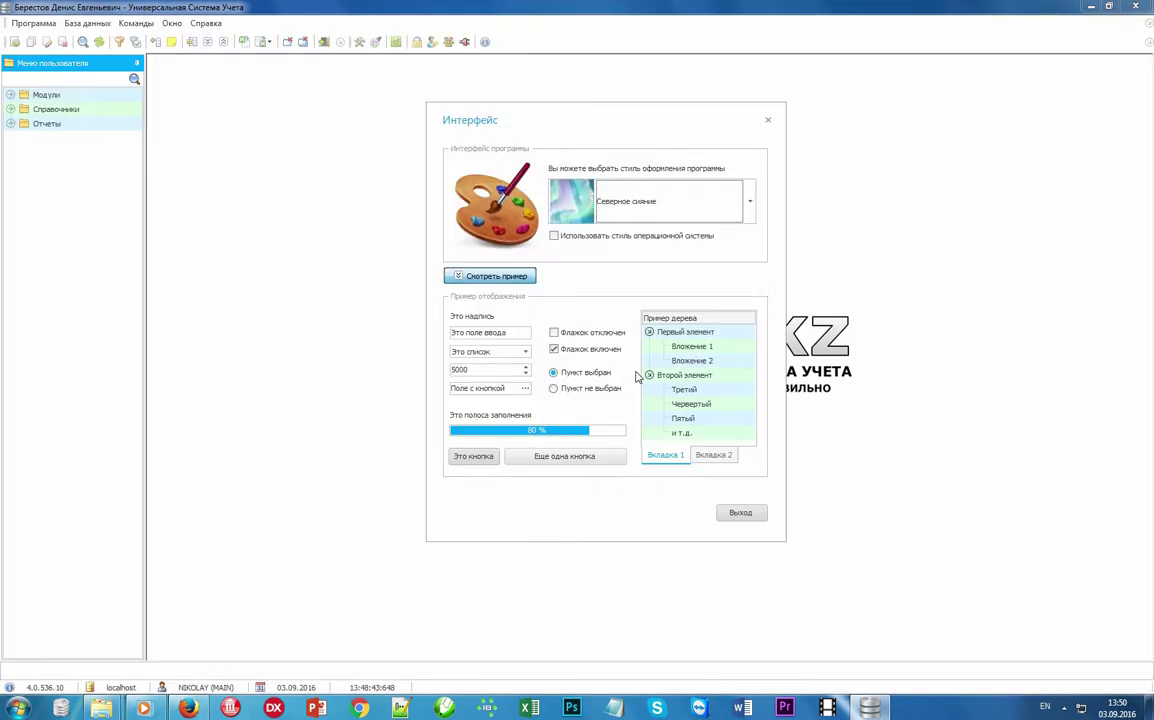
{"action": "left_click", "coordinate": [740, 514]}
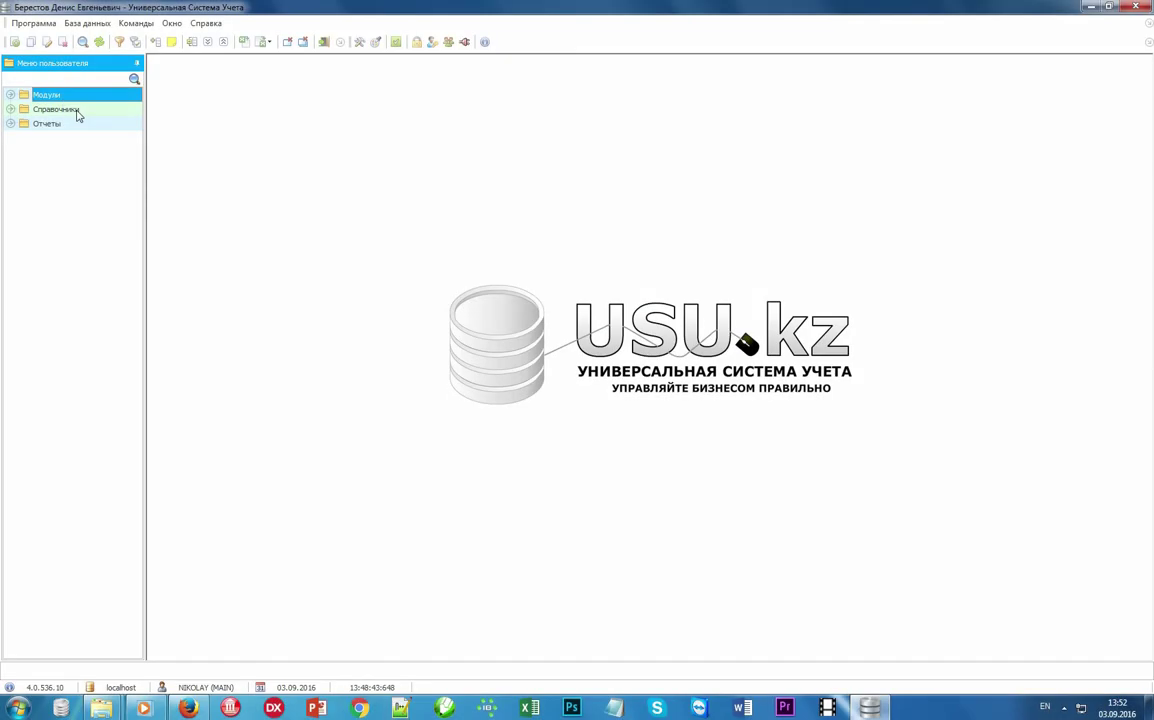
{"action": "left_click", "coordinate": [57, 109]}
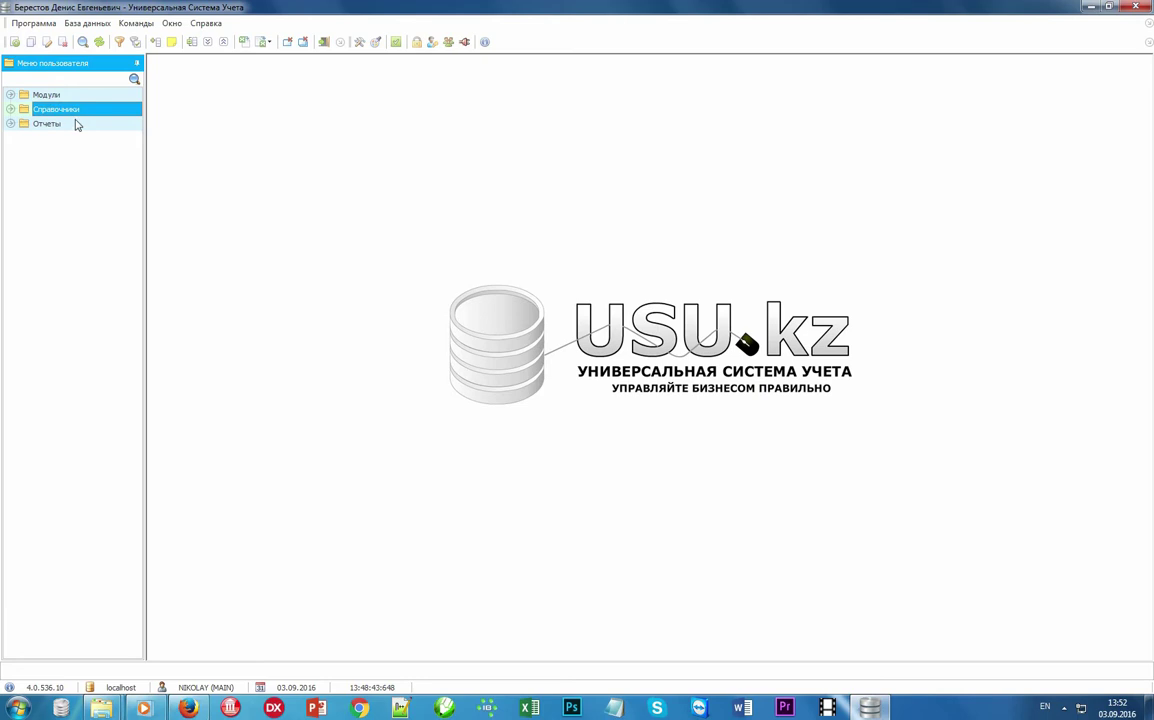
{"action": "left_click", "coordinate": [75, 125]}
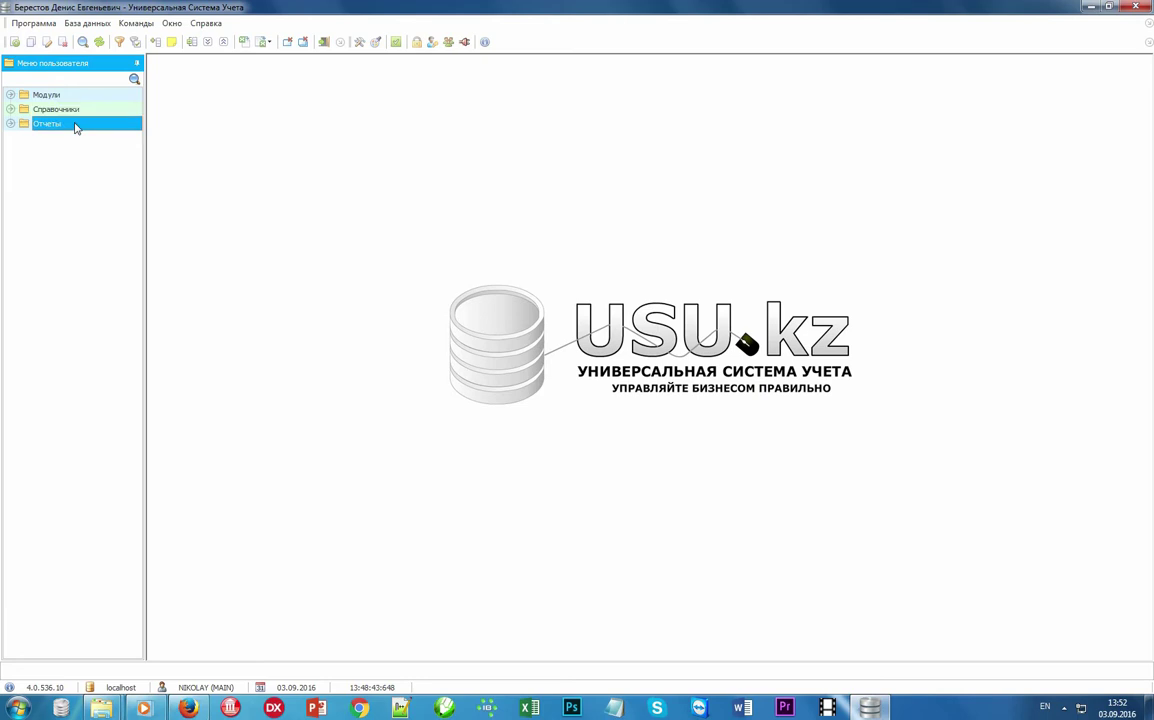
{"action": "left_click", "coordinate": [73, 111]}
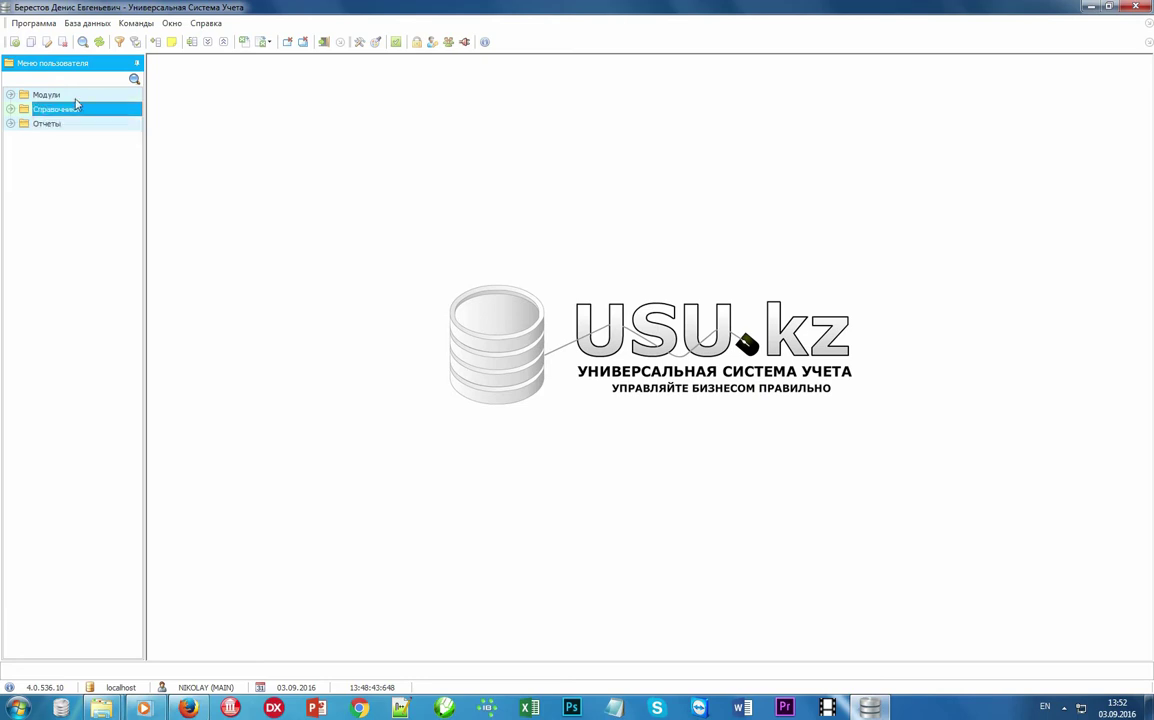
{"action": "left_click", "coordinate": [79, 96]}
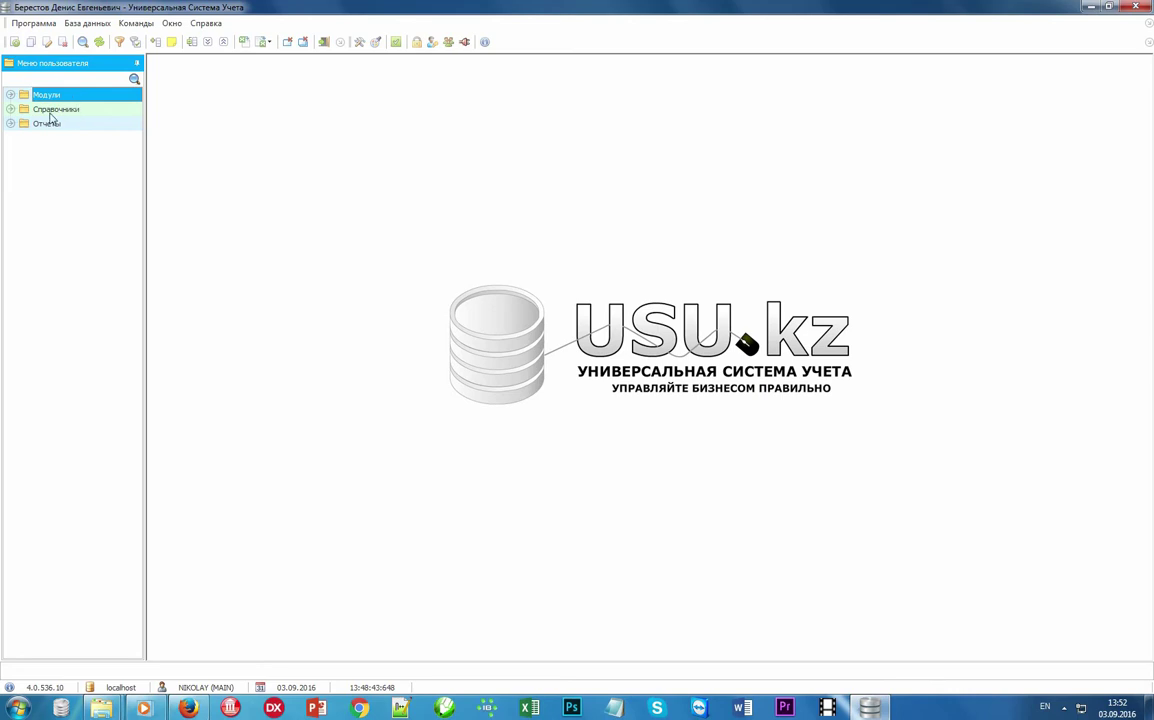
Expand Справочники and its Товар, Скидки, Рассылка, Организация and Деньги groups in the user menu.
{"action": "left_click", "coordinate": [10, 110]}
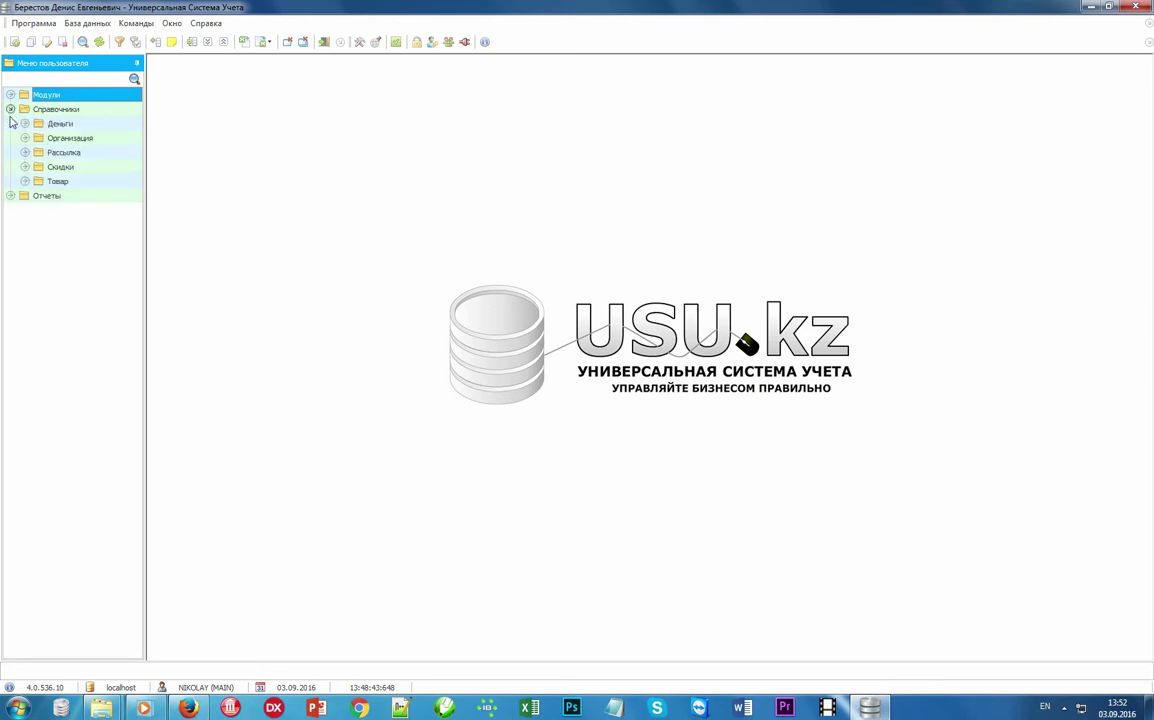
{"action": "left_click", "coordinate": [25, 182]}
{"action": "left_click", "coordinate": [25, 167]}
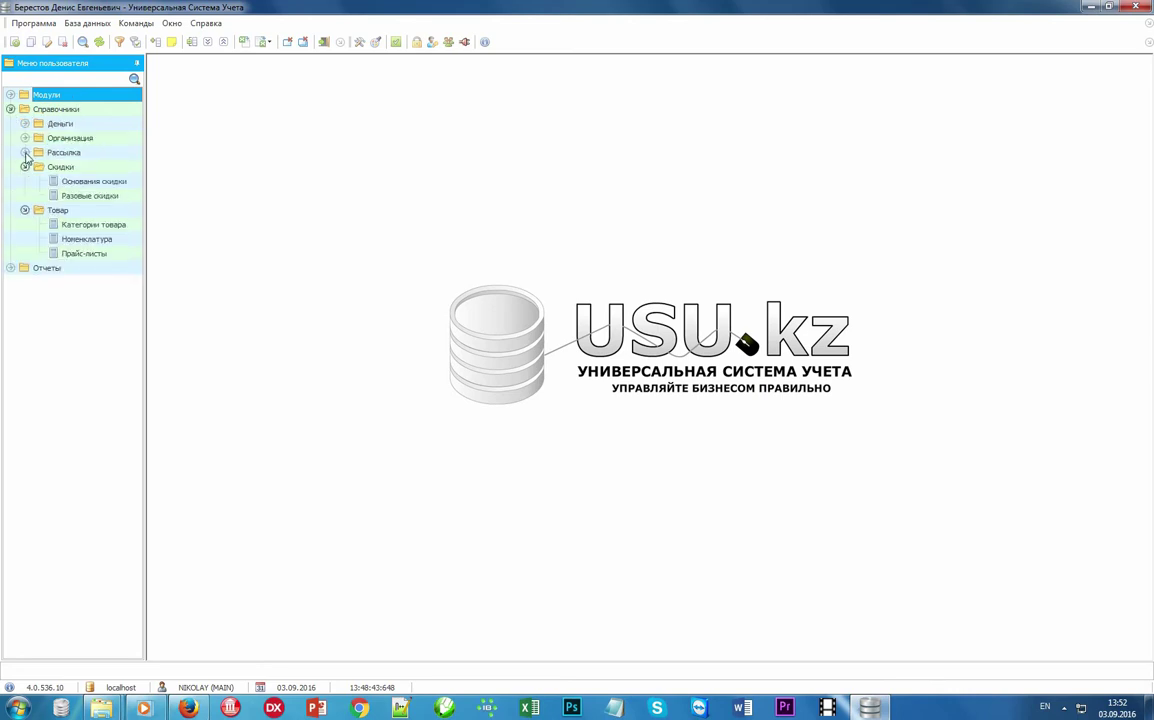
{"action": "left_click", "coordinate": [25, 152]}
{"action": "left_click", "coordinate": [25, 138]}
{"action": "left_click", "coordinate": [25, 123]}
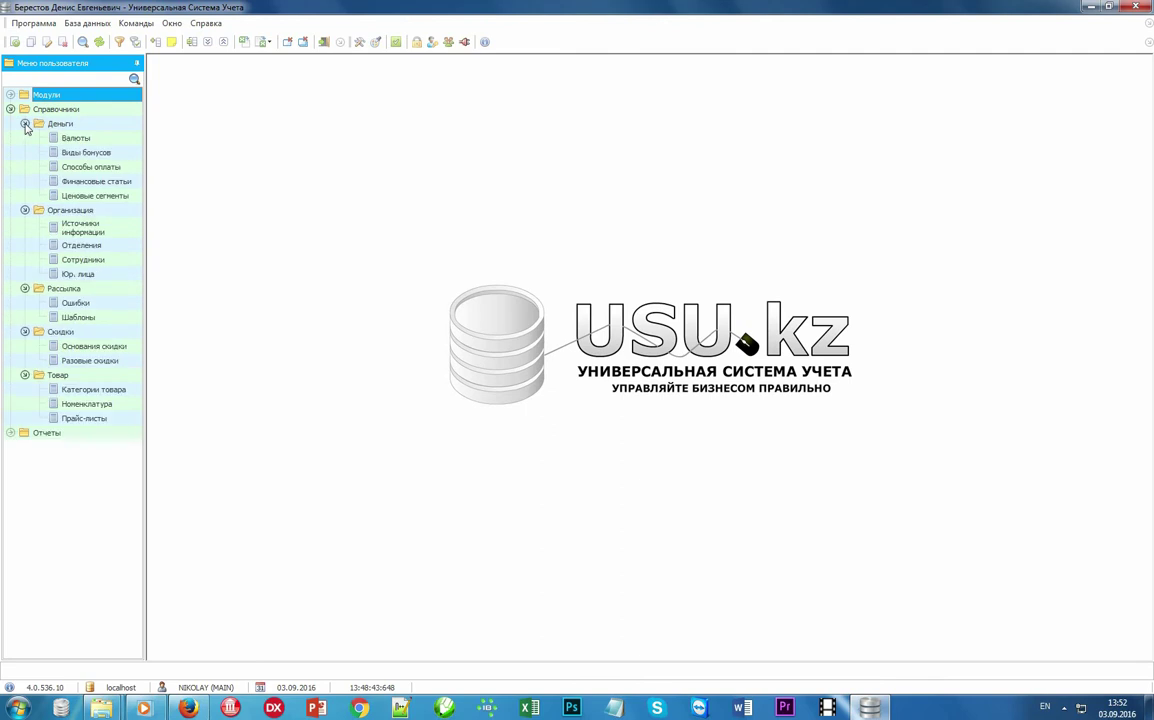
View the Валюты, Способы оплаты, Отделения and Сотрудники reference lists.
{"action": "left_click", "coordinate": [104, 139]}
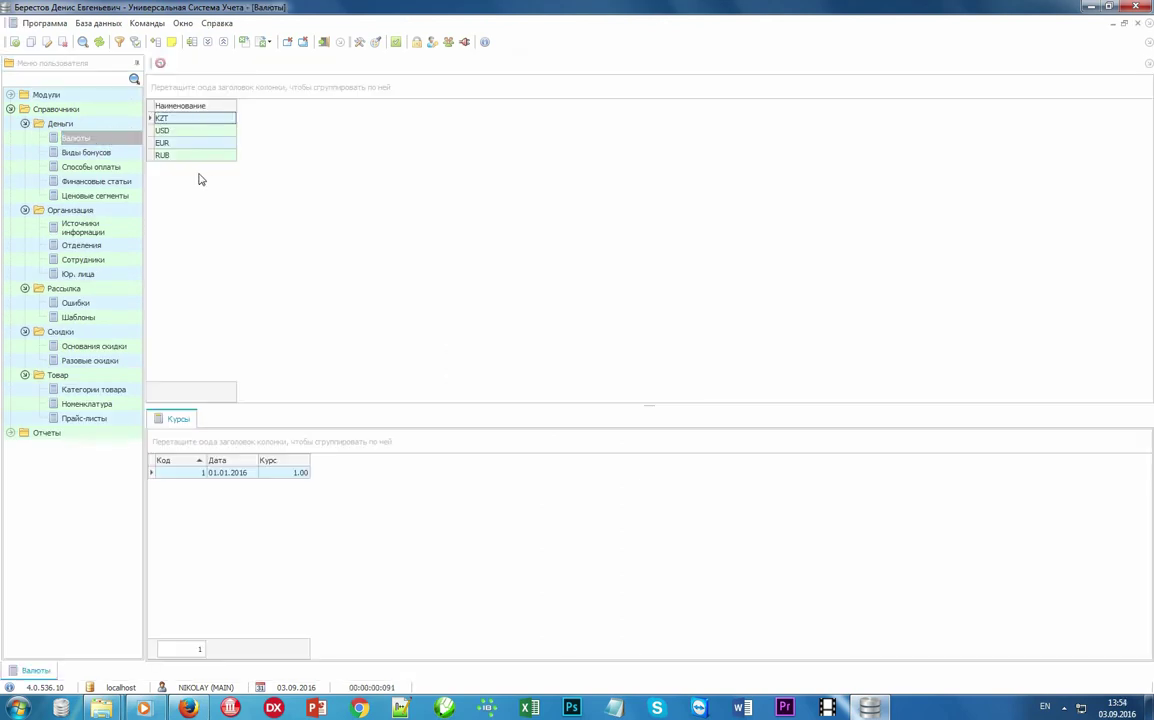
{"action": "left_click", "coordinate": [100, 166]}
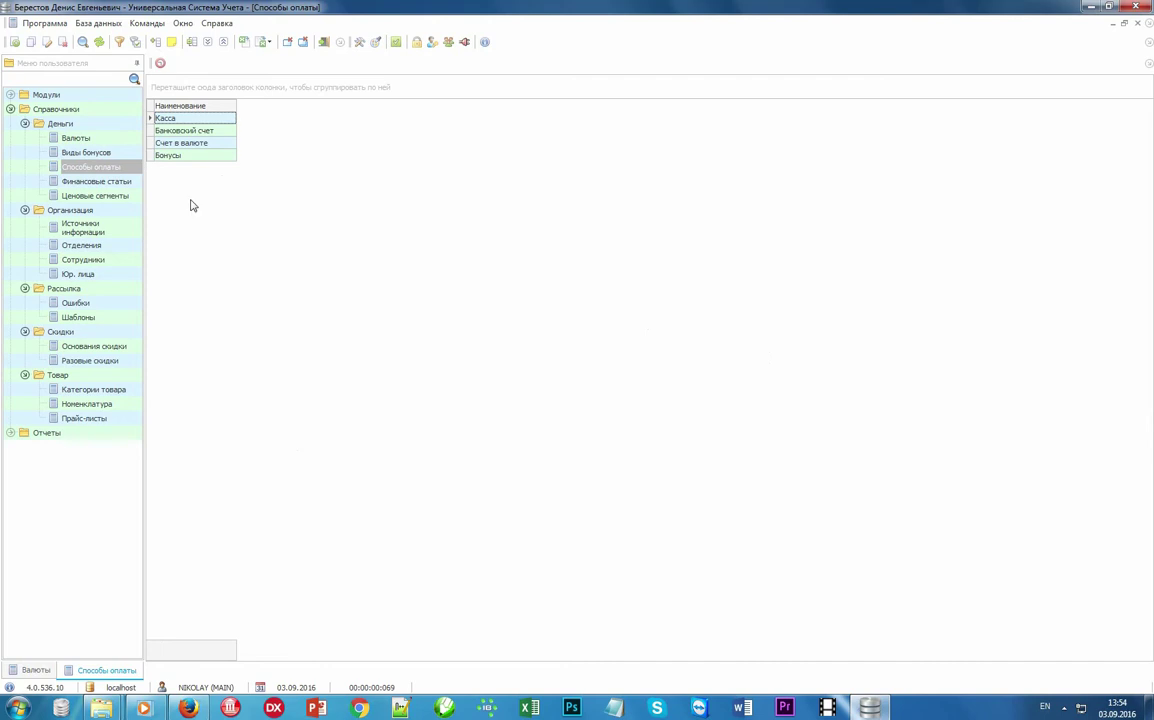
{"action": "left_click", "coordinate": [106, 247]}
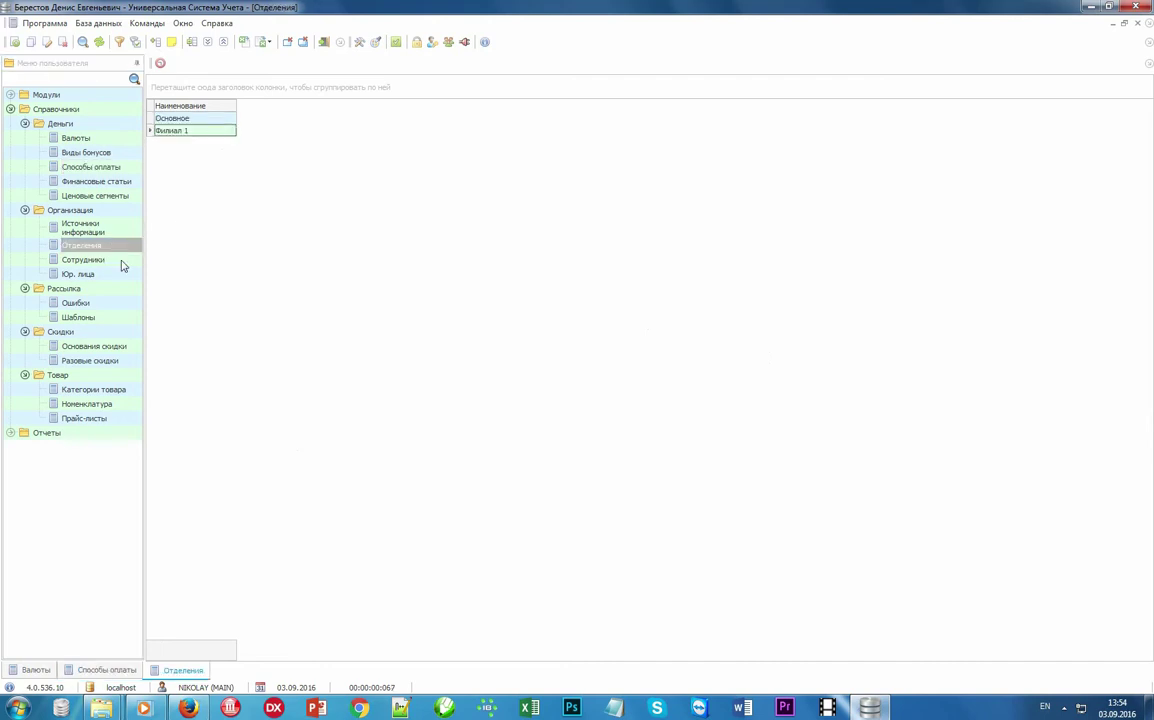
{"action": "left_click", "coordinate": [125, 261]}
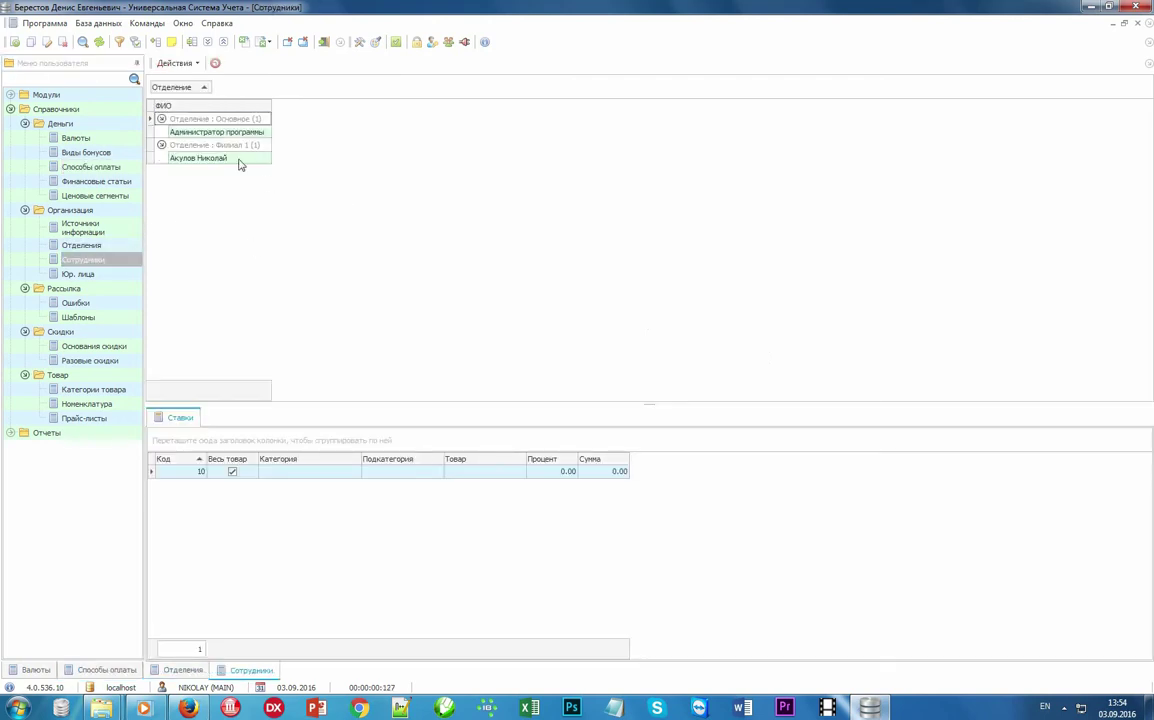
View the mailing templates in Шаблоны and the discount lists Разовые скидки and Основания скидки.
{"action": "left_click", "coordinate": [80, 317]}
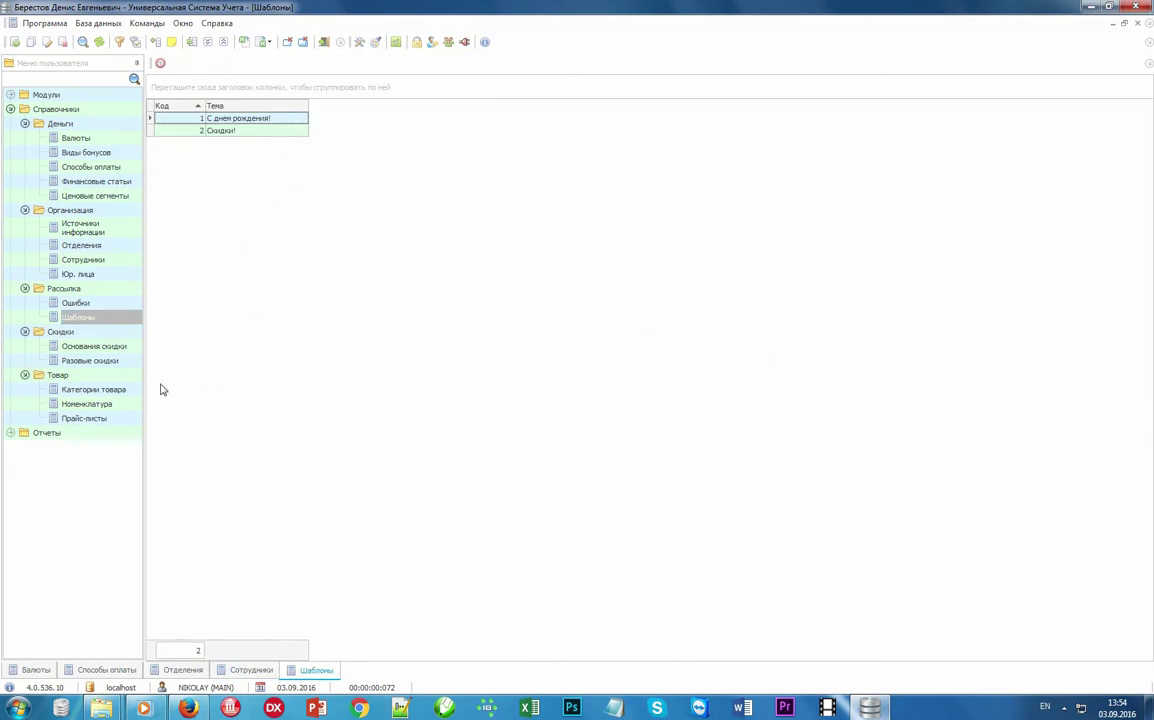
{"action": "left_click", "coordinate": [113, 361]}
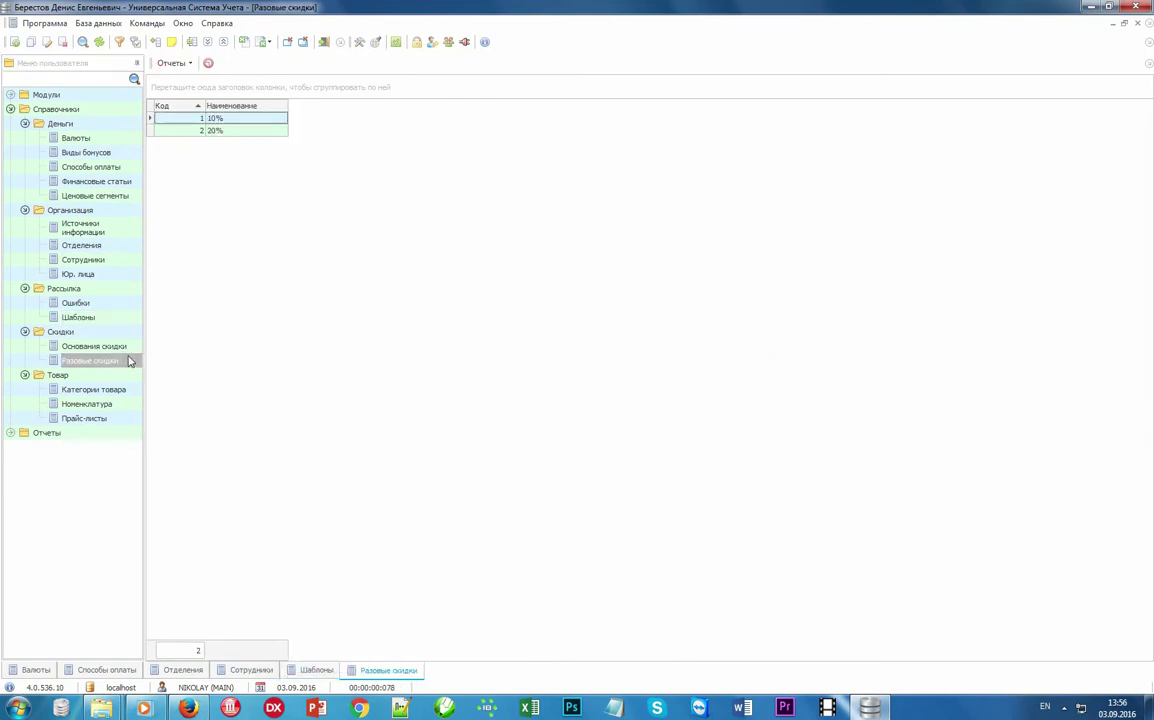
{"action": "left_click", "coordinate": [124, 346]}
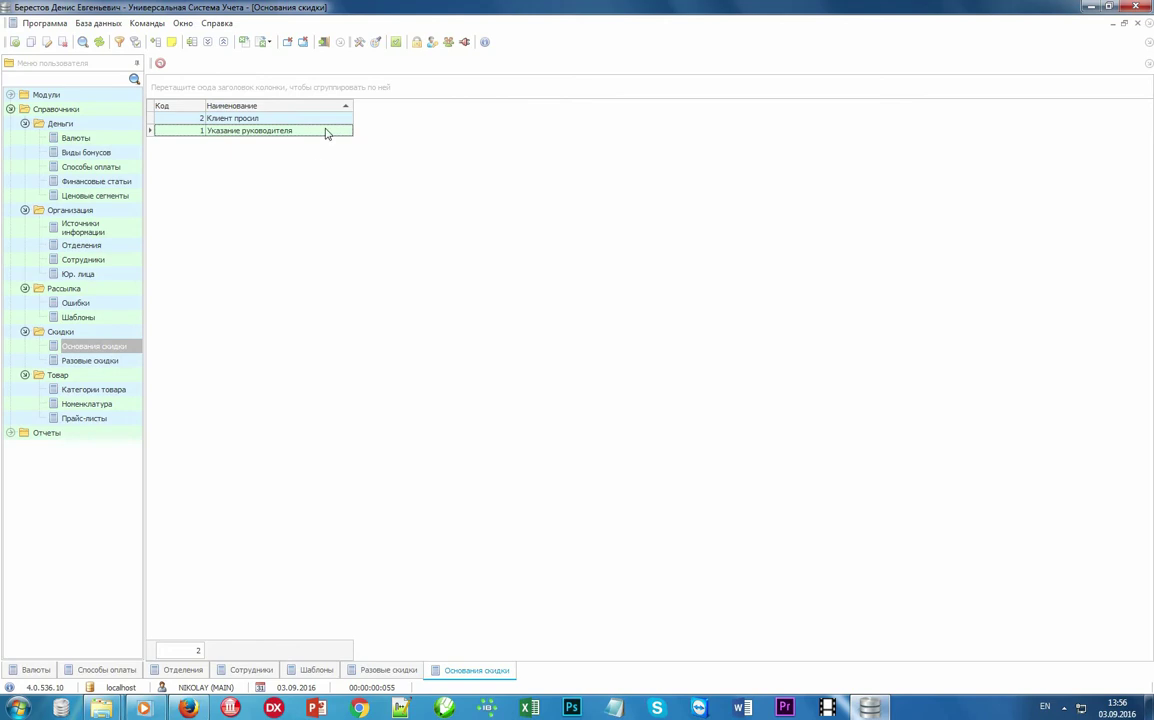
Open the Номенклатура reference list in the Товар group.
{"action": "left_click", "coordinate": [117, 405]}
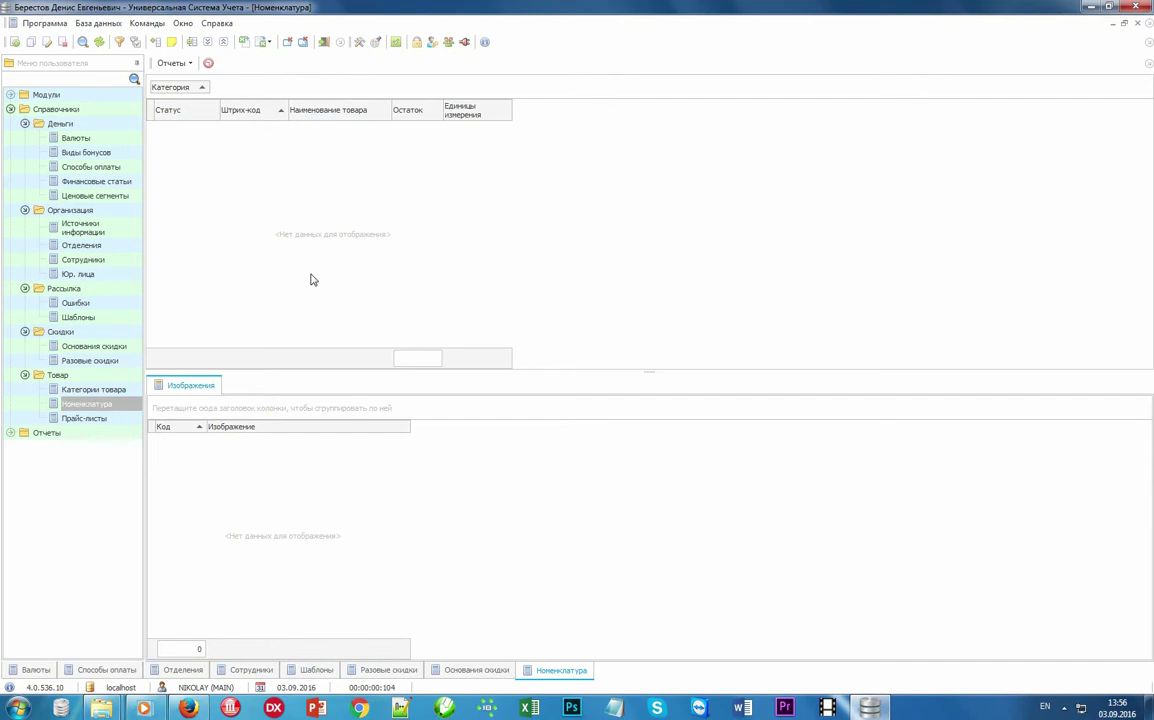
{"action": "right_click", "coordinate": [359, 264]}
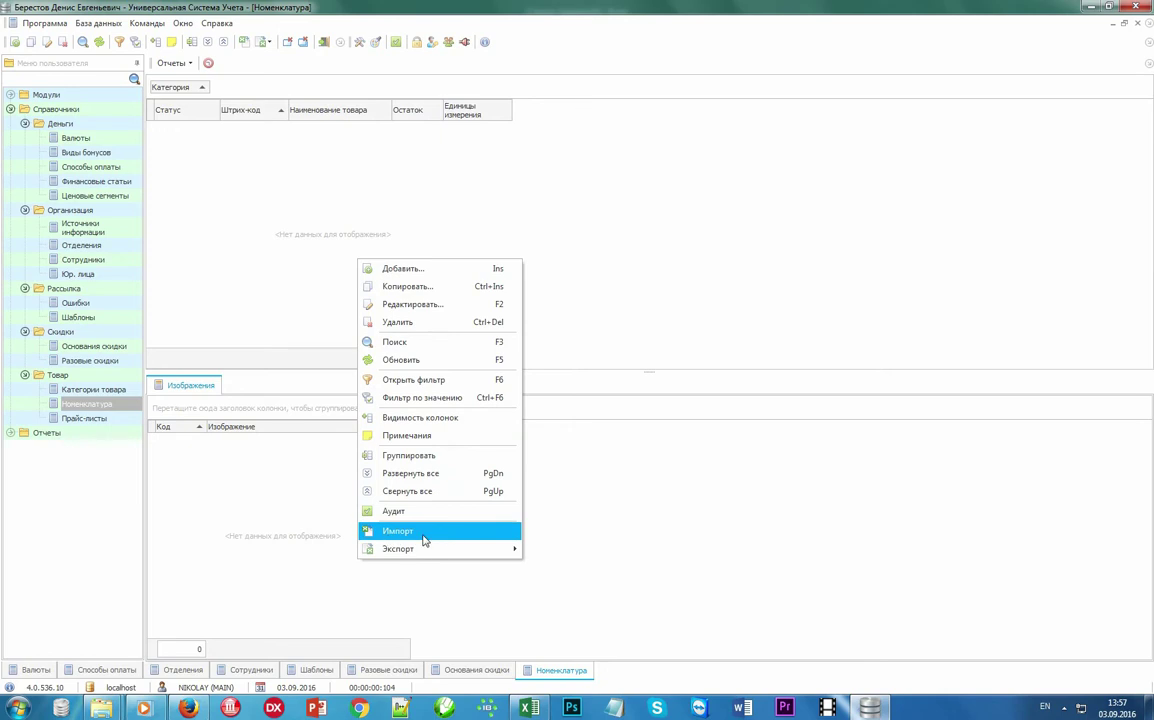
{"action": "left_click", "coordinate": [589, 286]}
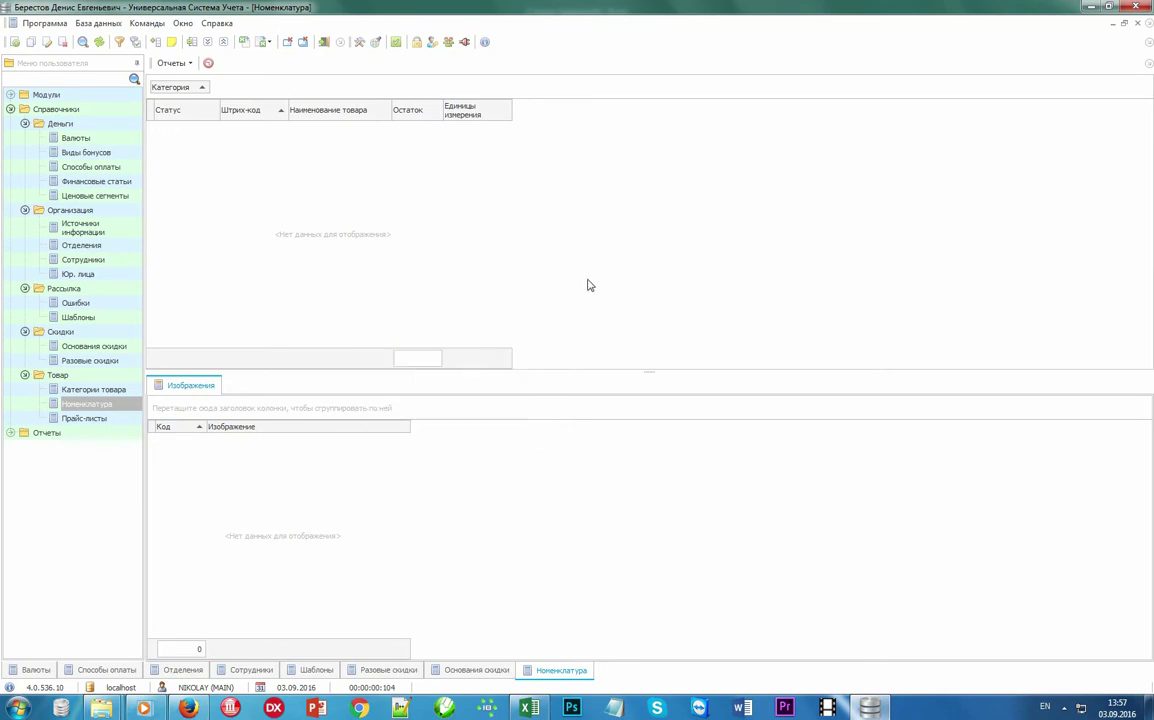
Switch to Excel and examine the barcode, category, name, stock, quantity and price columns of Список товаров.xlsx.
{"action": "left_click", "coordinate": [529, 708]}
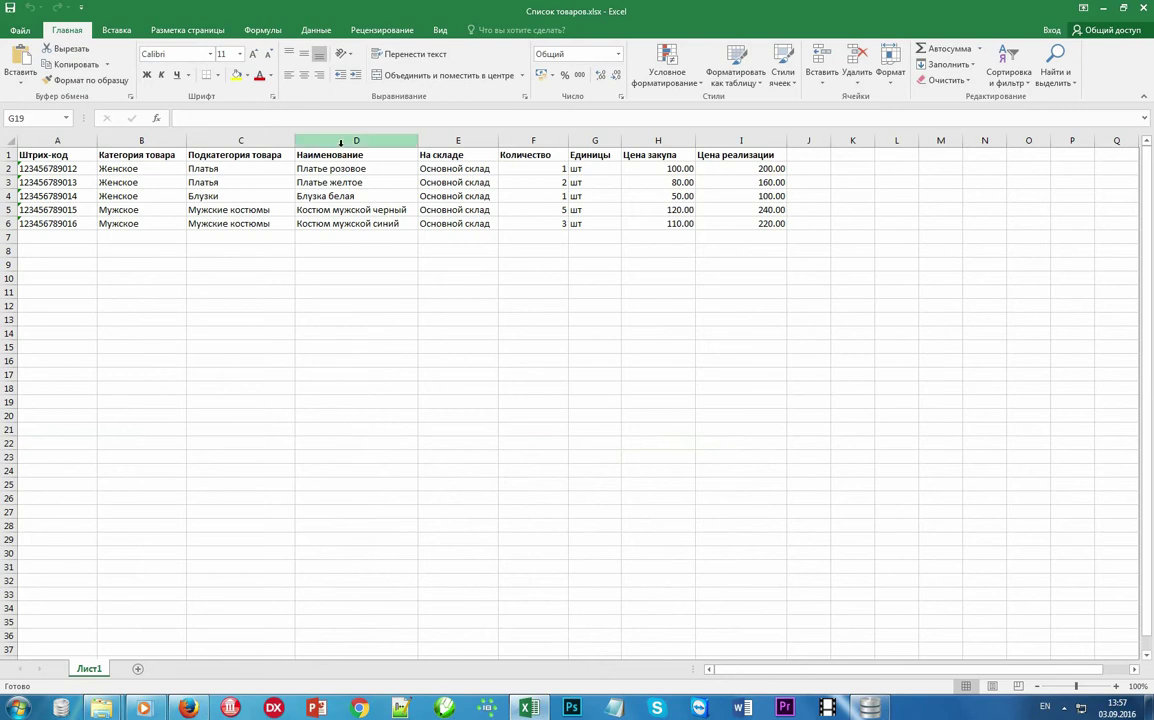
{"action": "left_click", "coordinate": [347, 140]}
{"action": "left_click", "coordinate": [82, 140]}
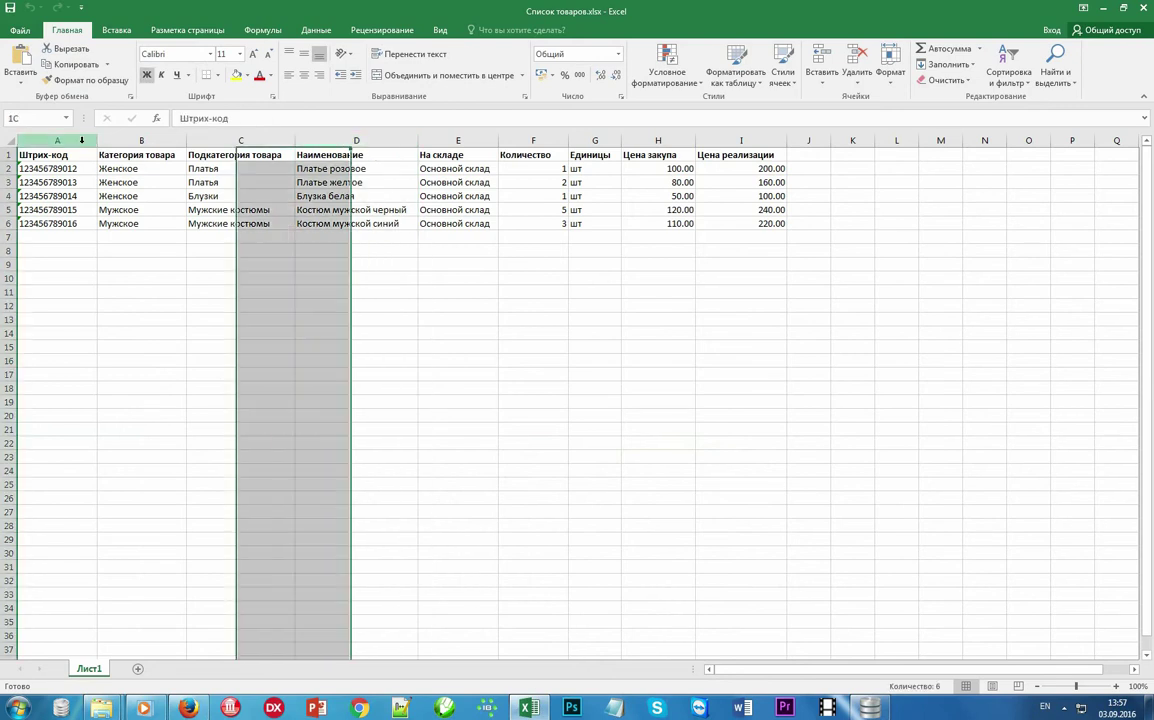
{"action": "left_click_drag", "start_coordinate": [480, 140], "coordinate": [513, 232]}
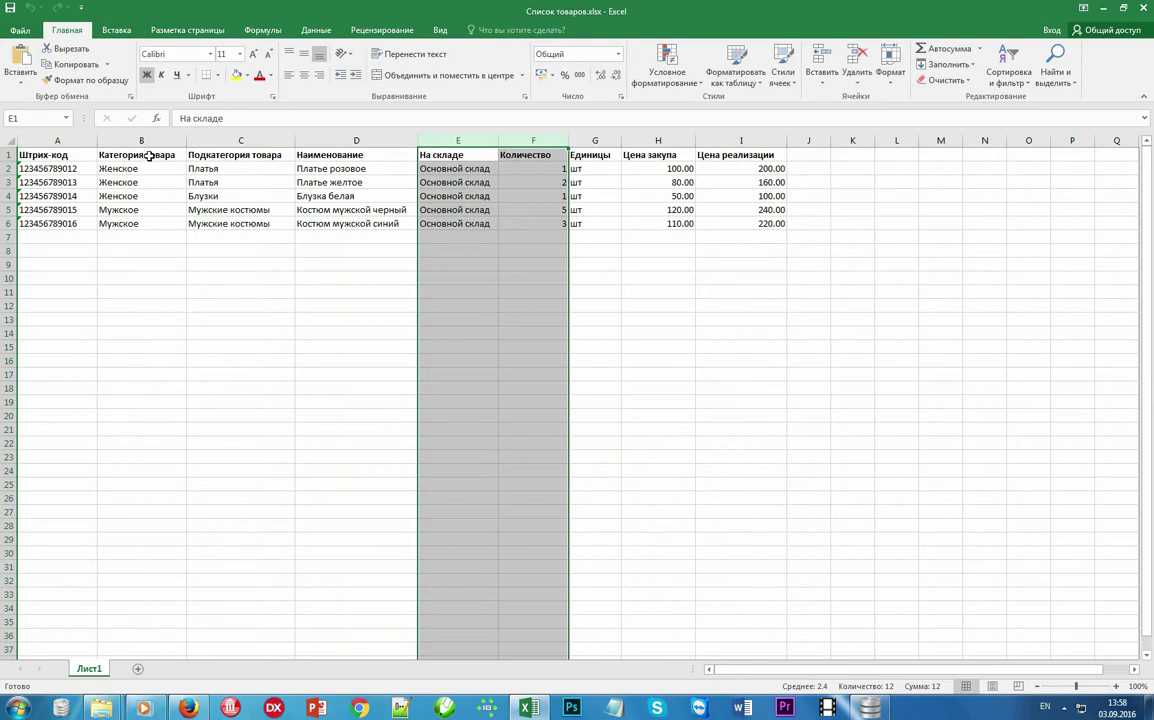
{"action": "left_click_drag", "start_coordinate": [136, 140], "coordinate": [235, 140]}
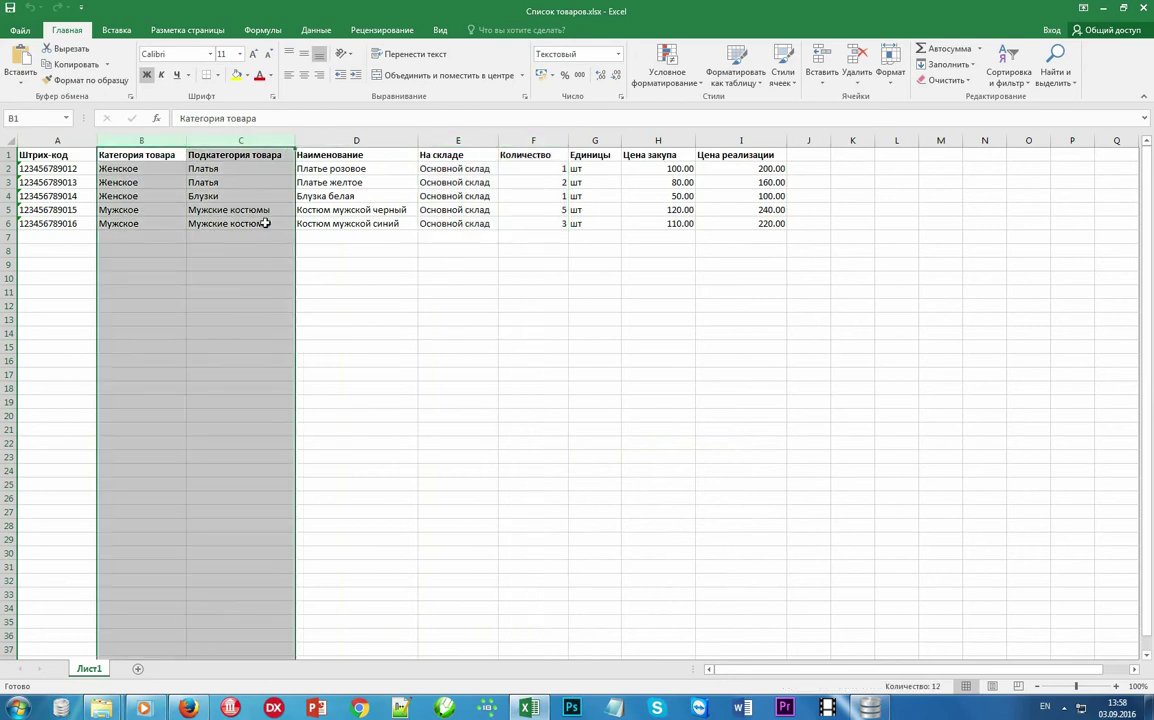
{"action": "left_click", "coordinate": [665, 140]}
{"action": "left_click_drag", "start_coordinate": [710, 144], "coordinate": [741, 150]}
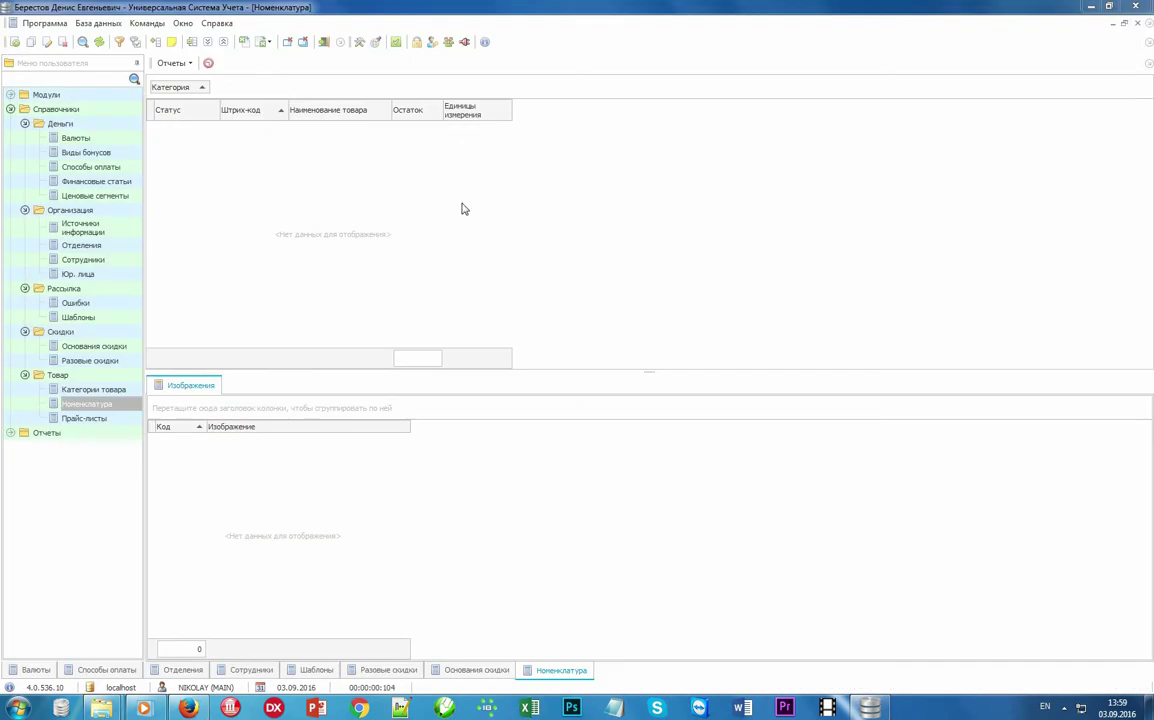
Start a data import into Номенклатура as MS Excel 2007 from C:\TEMP\import\Список товаров.xlsx and proceed to the field mapping.
{"action": "right_click", "coordinate": [464, 205]}
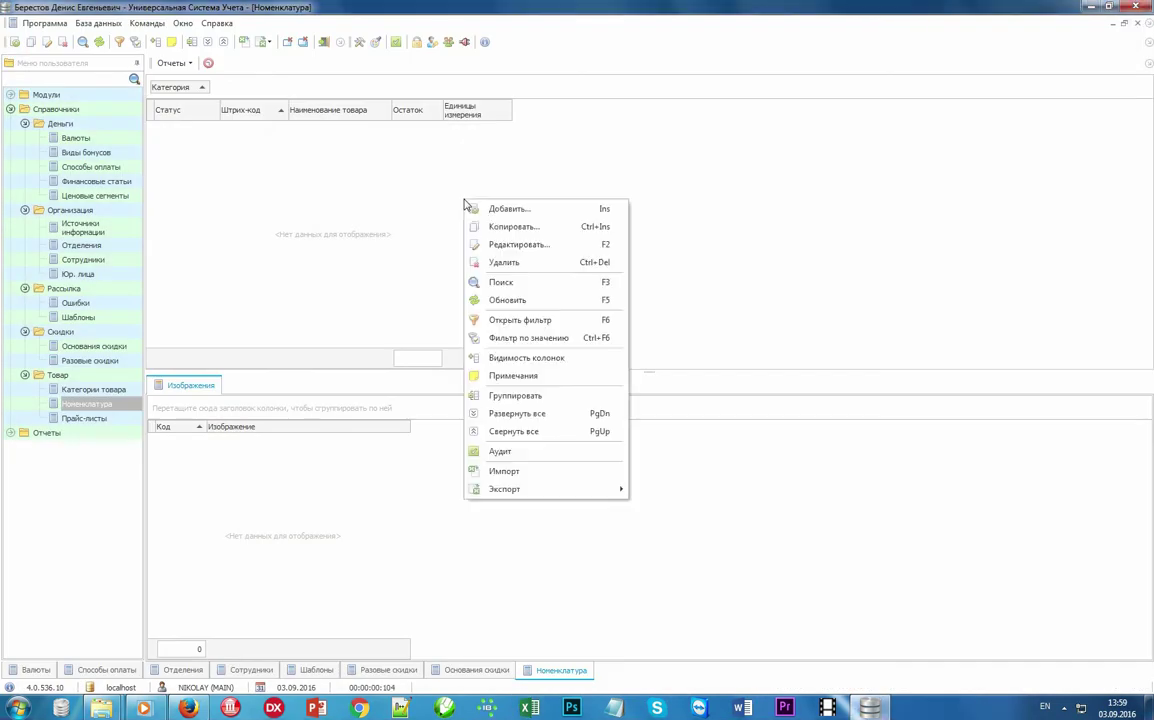
{"action": "left_click", "coordinate": [541, 471]}
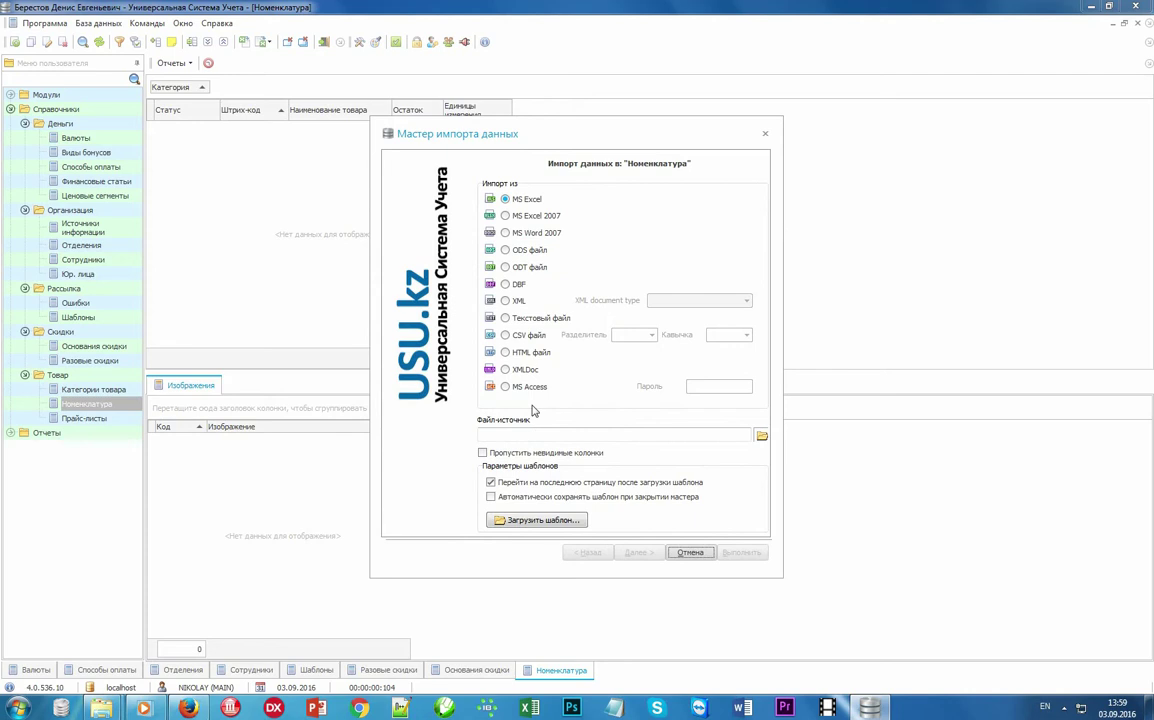
{"action": "left_click", "coordinate": [507, 216]}
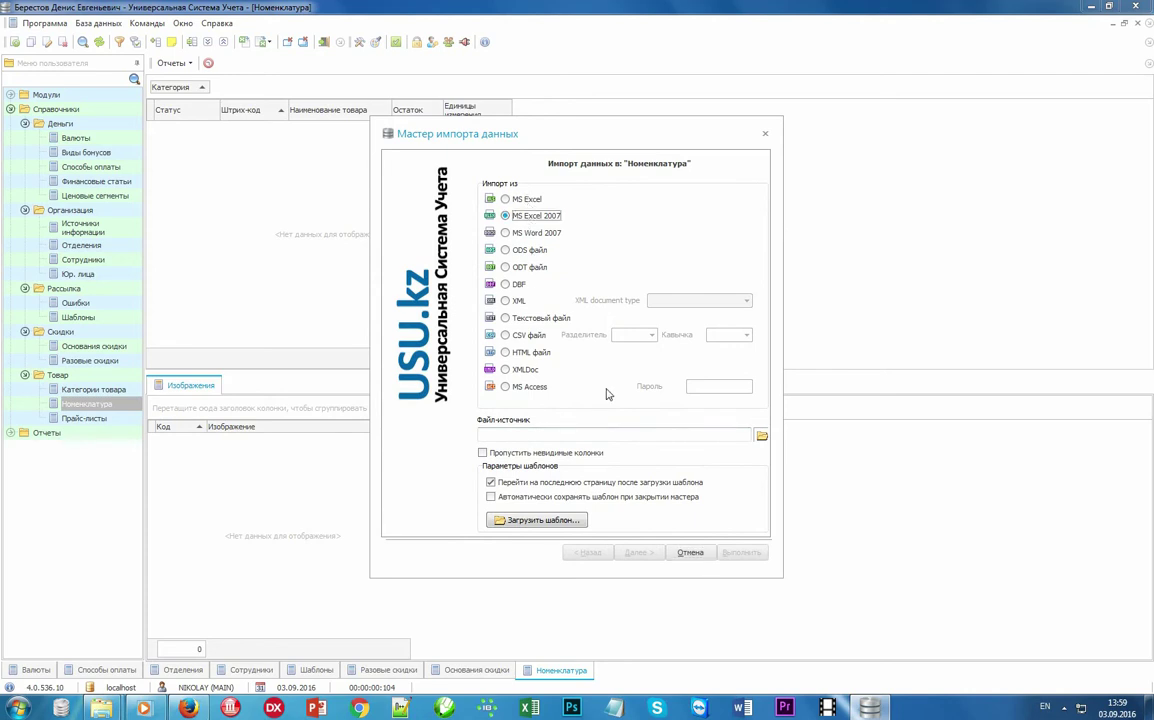
{"action": "left_click", "coordinate": [762, 438]}
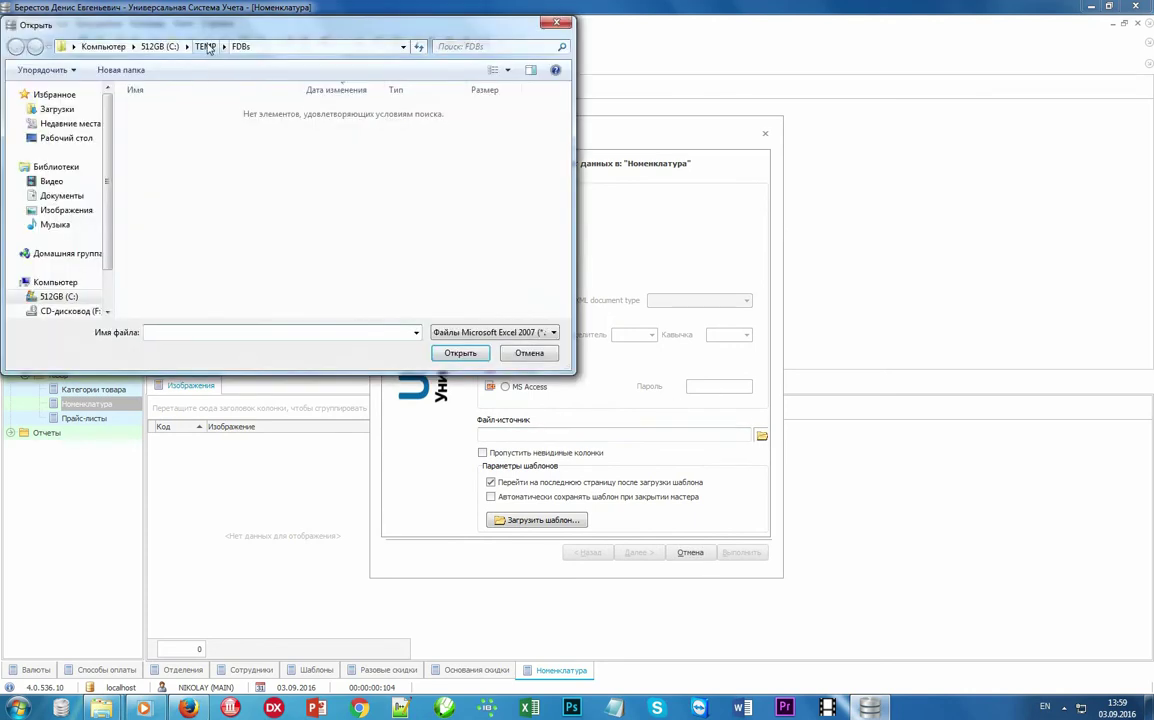
{"action": "left_click", "coordinate": [207, 47]}
{"action": "double_click", "coordinate": [152, 167]}
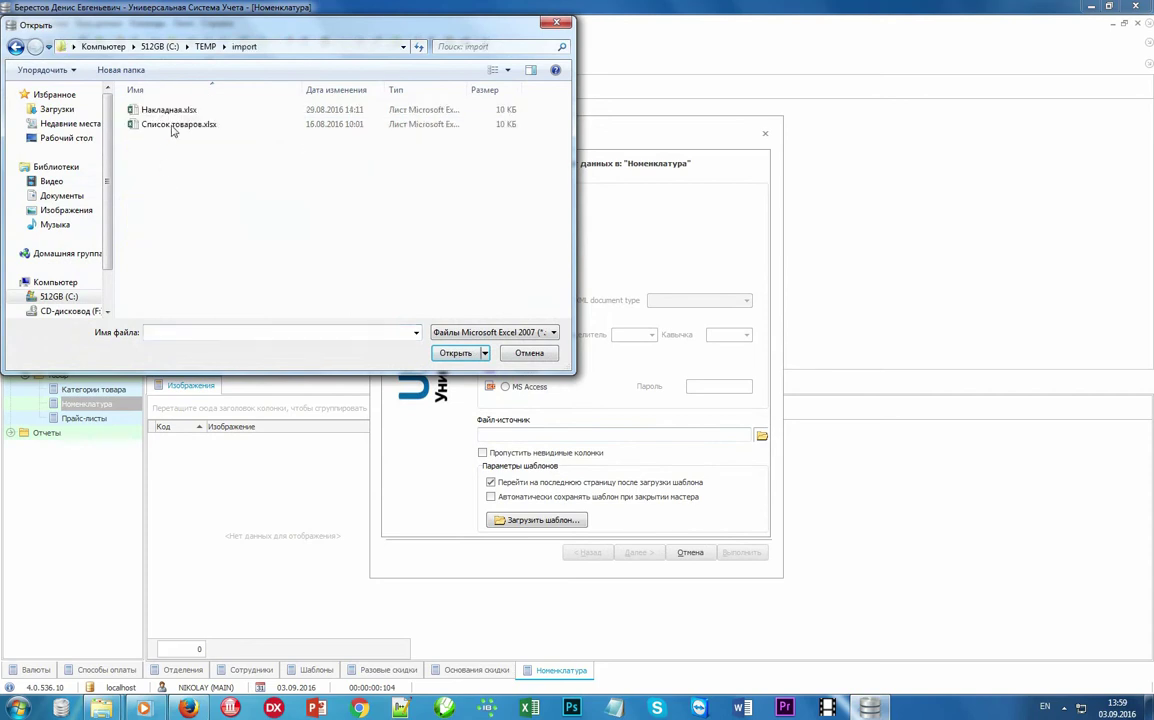
{"action": "double_click", "coordinate": [173, 125]}
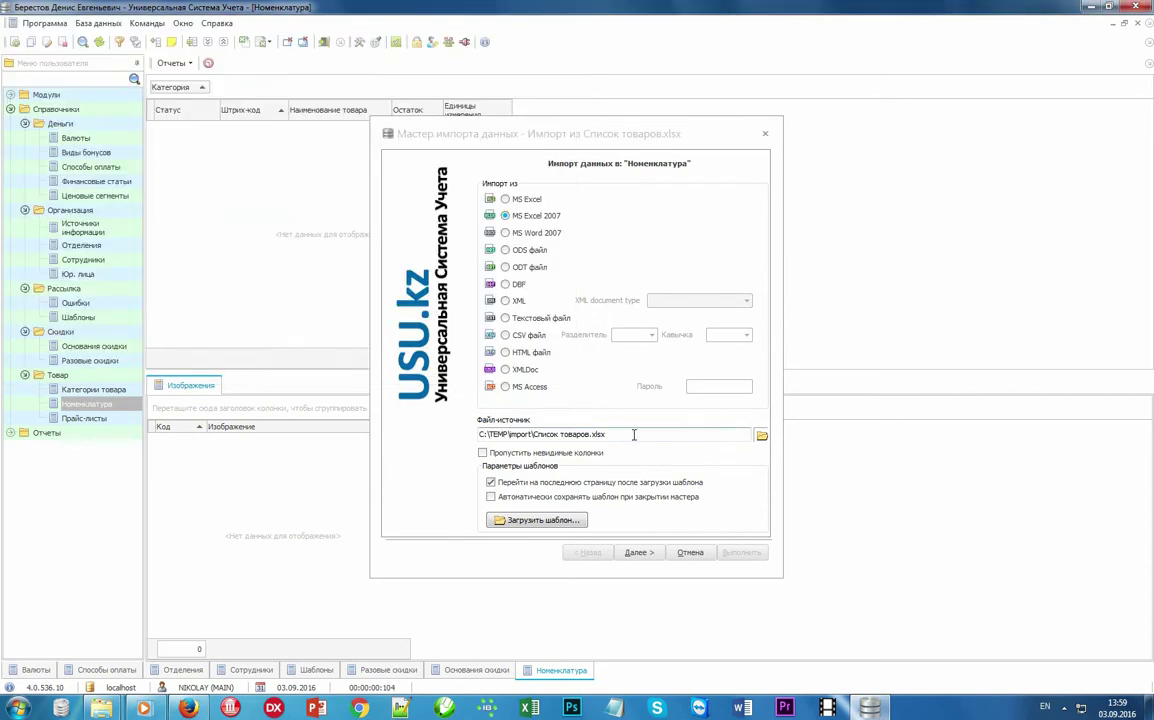
{"action": "left_click", "coordinate": [645, 553]}
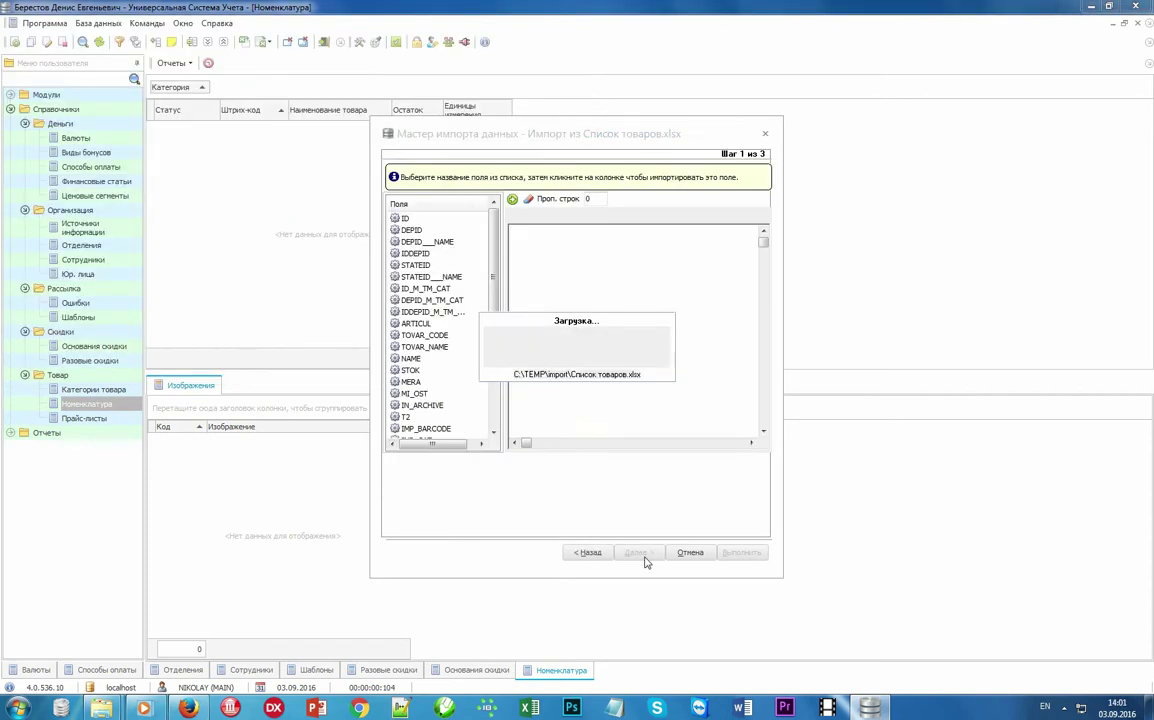
Map the import fields IMP_BARCODE, IMP_CAT, IMP_SUBCAT and IMP_NAME to columns A, B, C and D of Лист1.
{"action": "scroll", "coordinate": [440, 330], "scroll_direction": "down", "scroll_amount": 4}
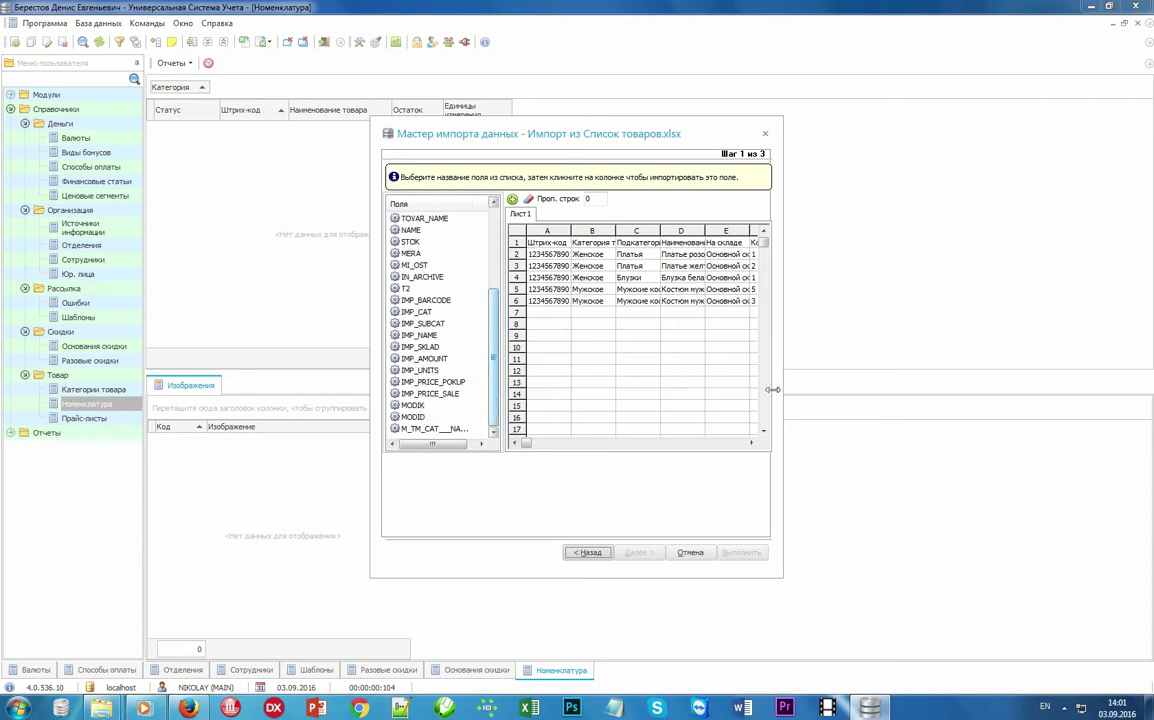
{"action": "left_click_drag", "start_coordinate": [783, 376], "coordinate": [1084, 376]}
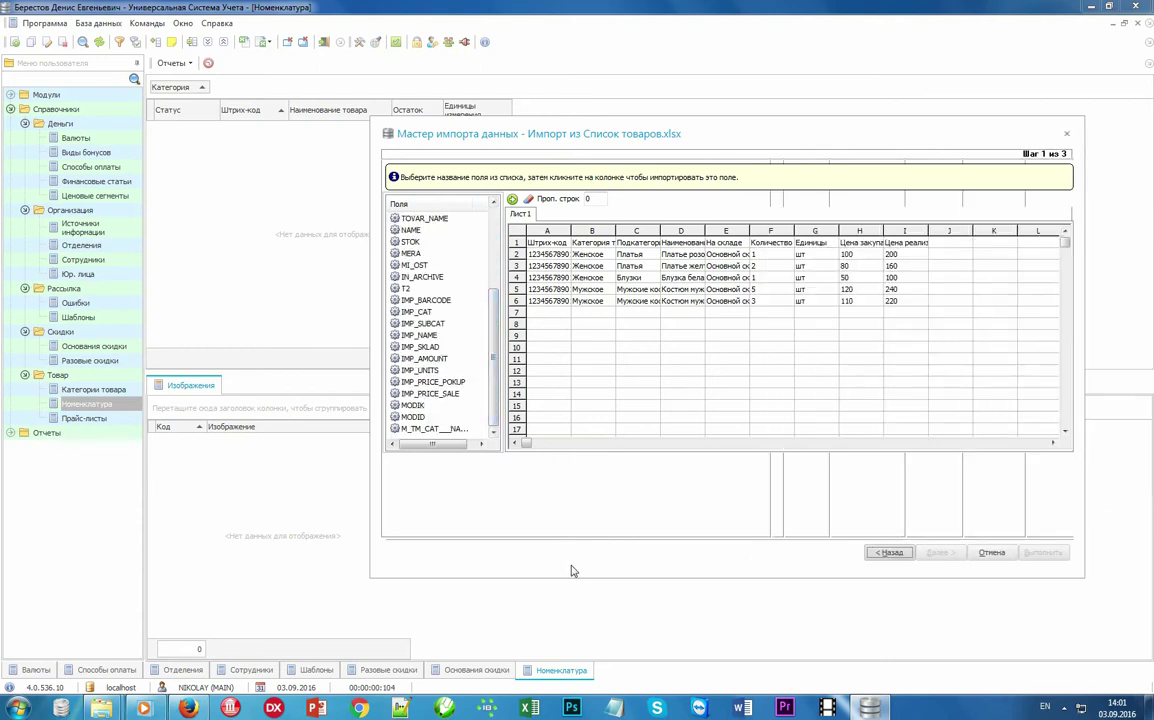
{"action": "left_click", "coordinate": [466, 301]}
{"action": "left_click", "coordinate": [546, 232]}
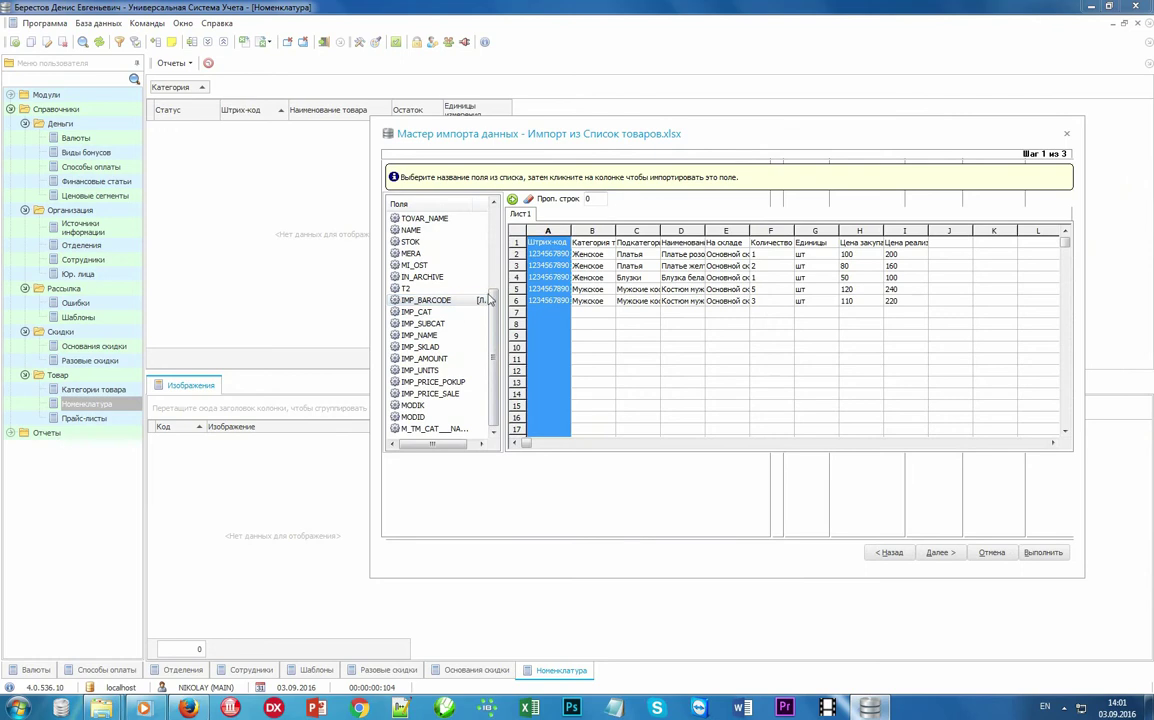
{"action": "left_click", "coordinate": [460, 312]}
{"action": "left_click", "coordinate": [600, 266]}
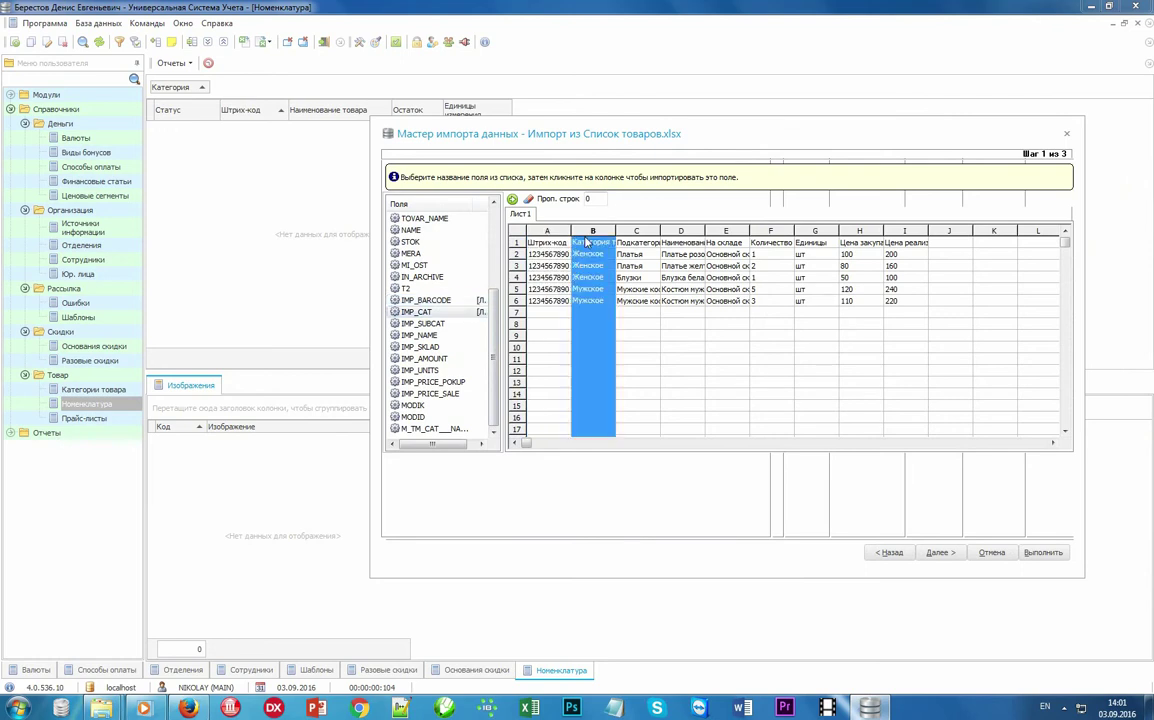
{"action": "left_click", "coordinate": [630, 237]}
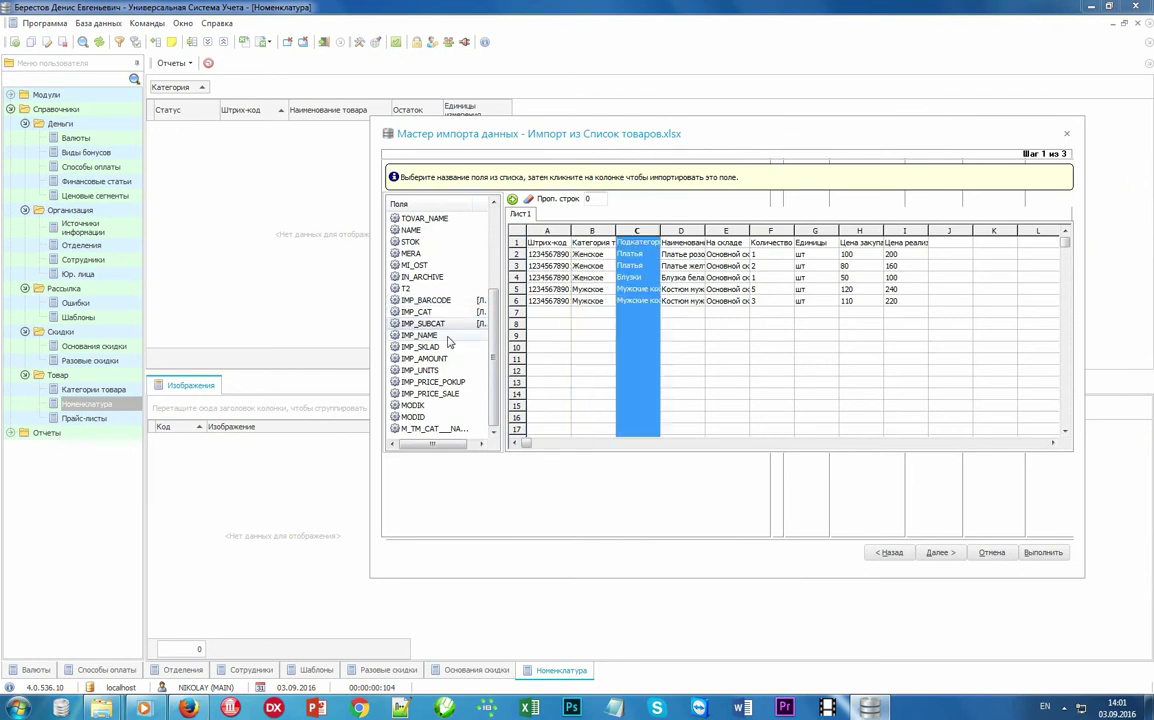
{"action": "left_click", "coordinate": [450, 336]}
{"action": "left_click", "coordinate": [695, 242]}
Map IMP_SKLAD, IMP_AMOUNT, IMP_UNITS, IMP_PRICE_POKUP and IMP_PRICE_SALE to columns E through I of Лист1.
{"action": "left_click", "coordinate": [448, 347]}
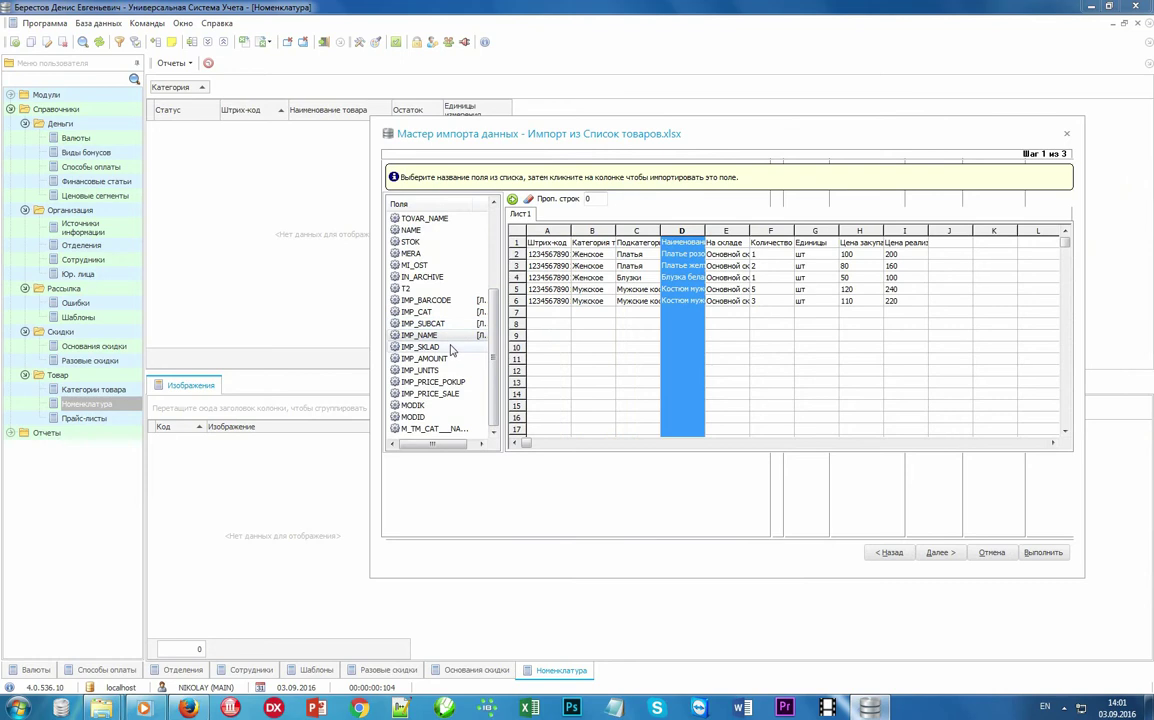
{"action": "left_click", "coordinate": [727, 260]}
{"action": "left_click", "coordinate": [446, 360]}
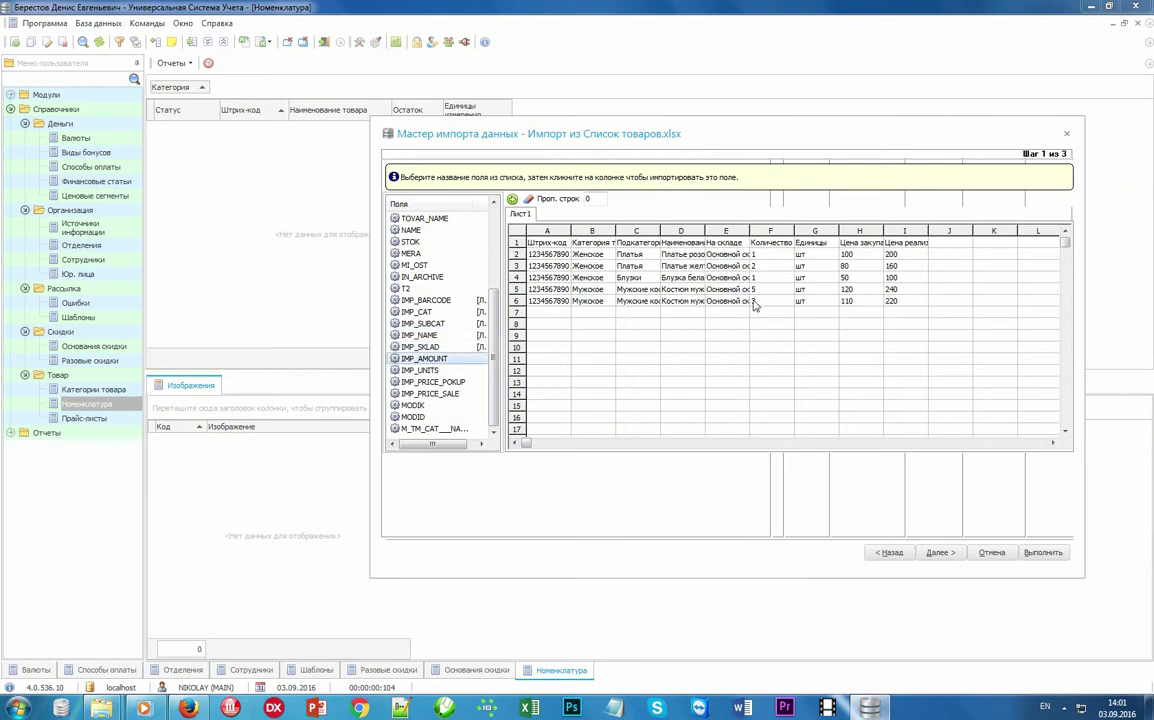
{"action": "left_click", "coordinate": [762, 303]}
{"action": "left_click", "coordinate": [450, 371]}
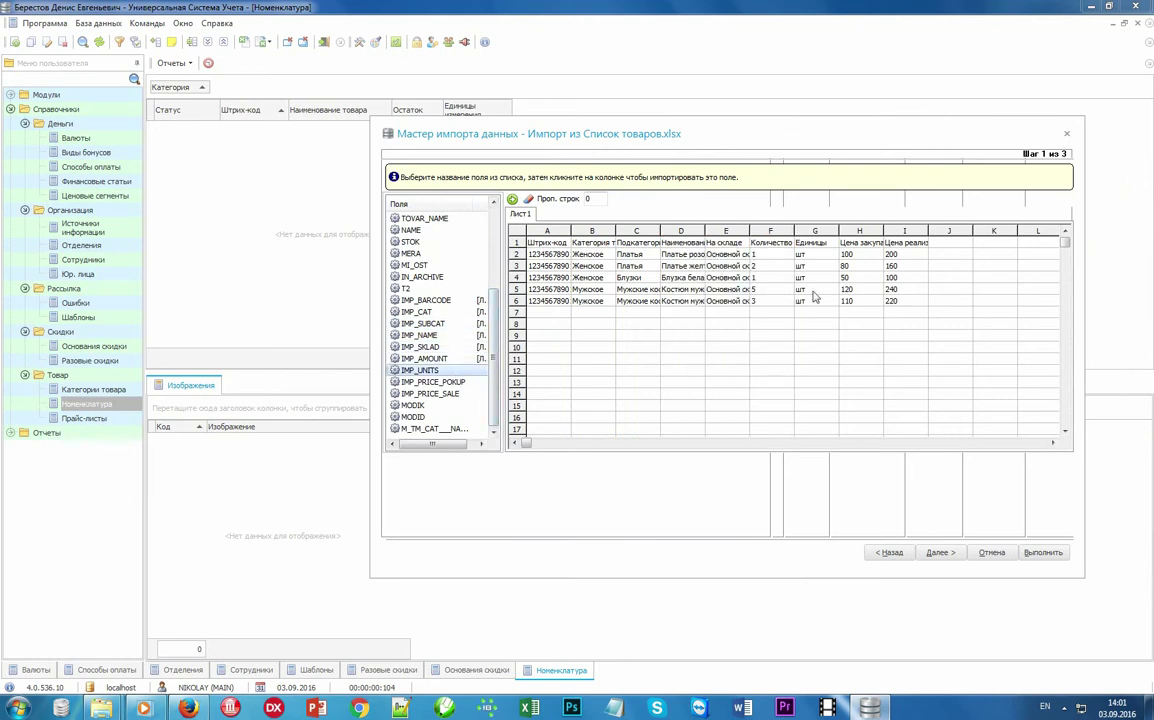
{"action": "left_click", "coordinate": [815, 290]}
{"action": "left_click", "coordinate": [443, 384]}
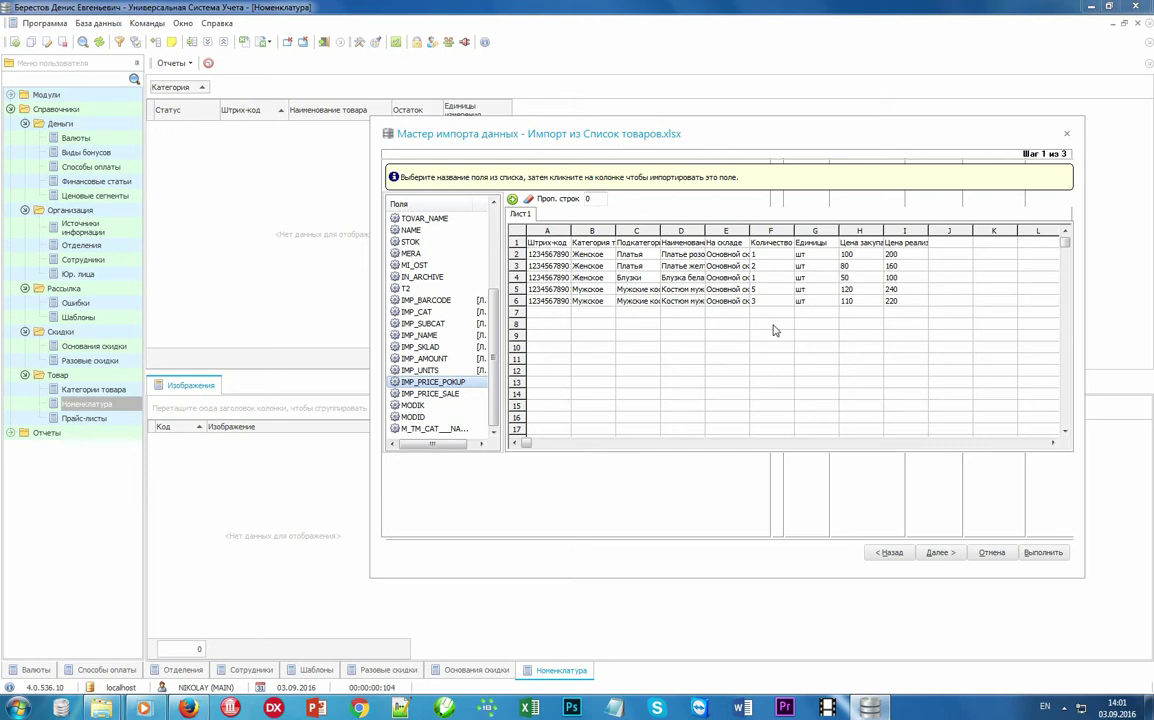
{"action": "left_click", "coordinate": [860, 262]}
{"action": "left_click", "coordinate": [453, 395]}
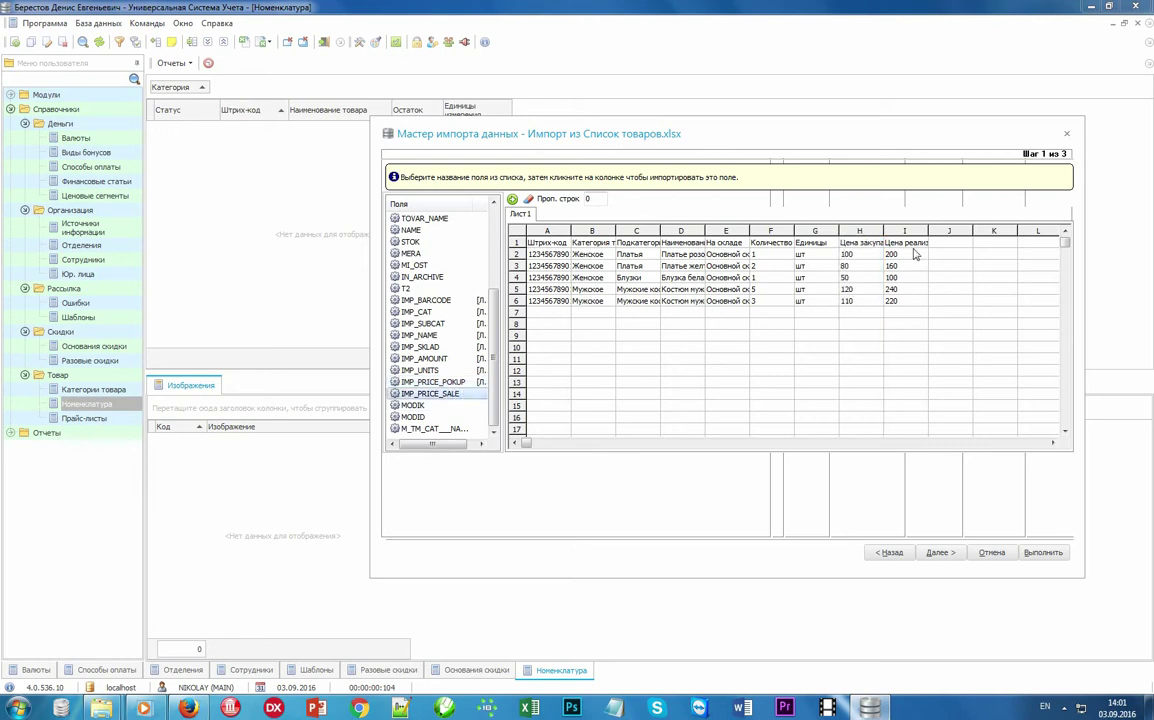
{"action": "left_click", "coordinate": [906, 231]}
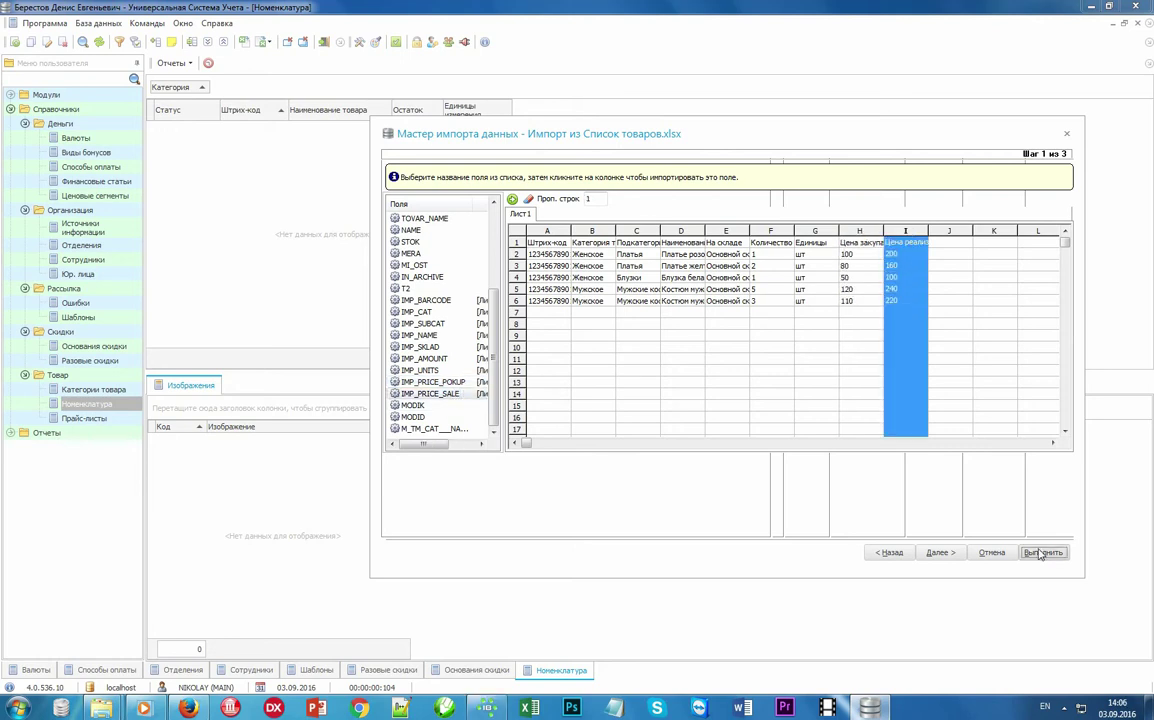
Run the import with 1 row skipped, check the error.txt log, and finish the import wizard.
{"action": "left_click", "coordinate": [1044, 553]}
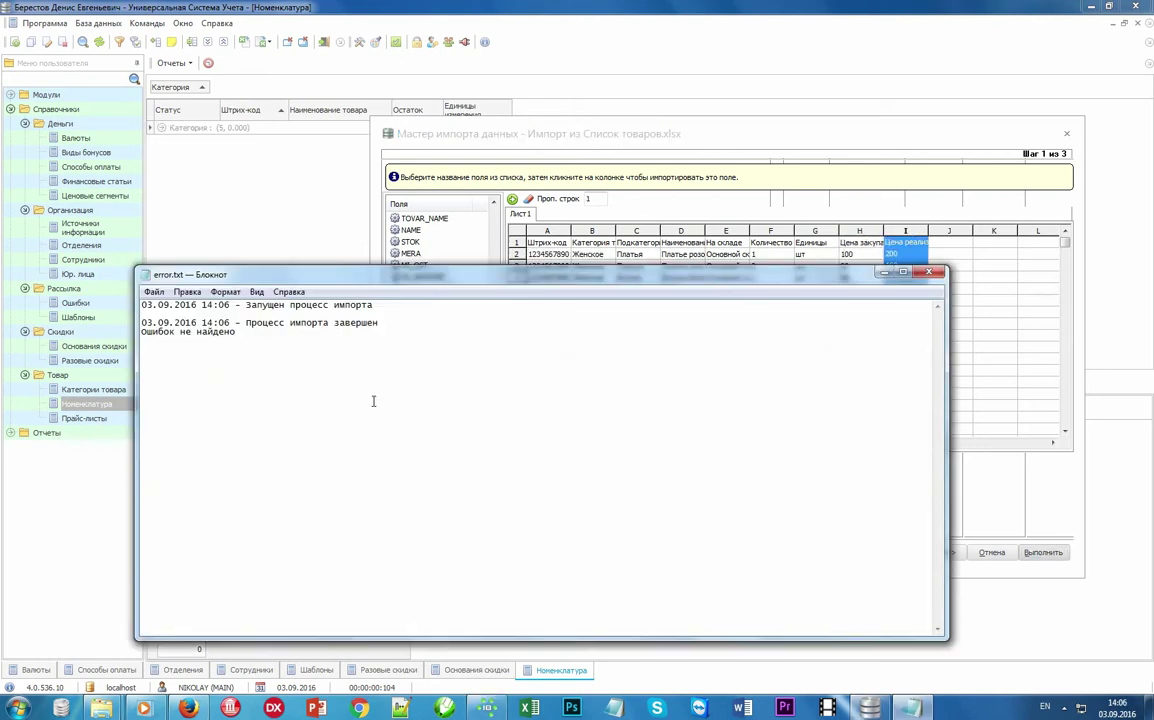
{"action": "left_click_drag", "start_coordinate": [254, 333], "coordinate": [114, 289]}
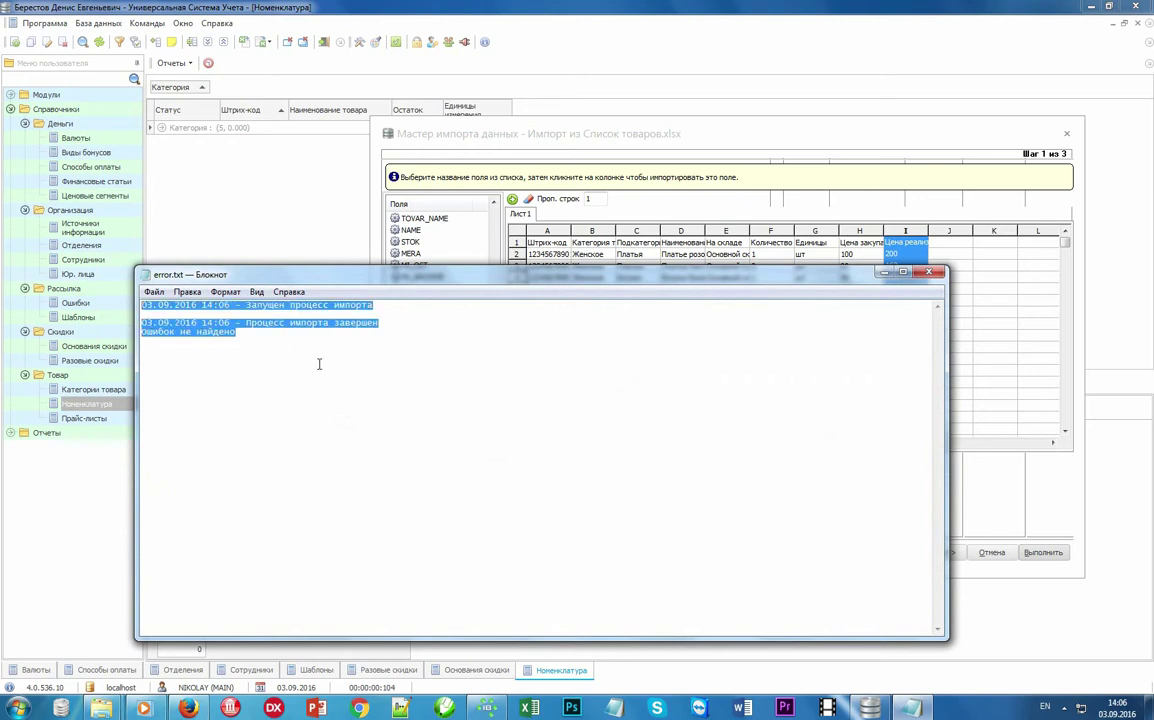
{"action": "left_click", "coordinate": [928, 272]}
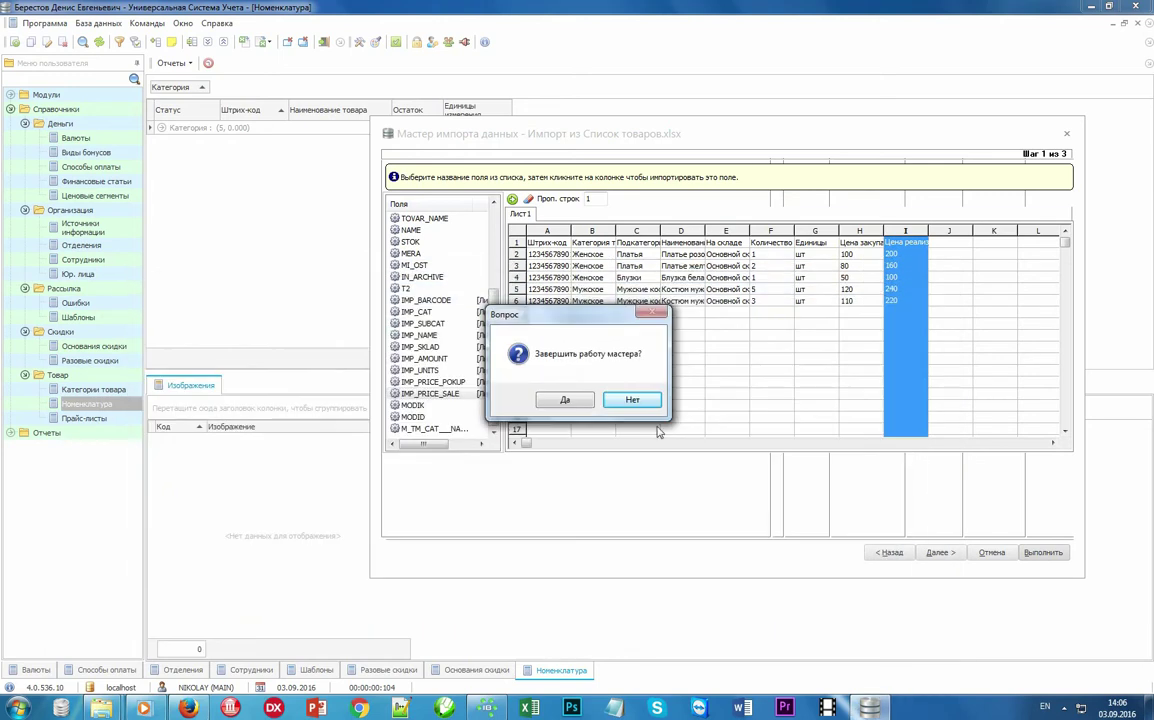
{"action": "left_click", "coordinate": [580, 402]}
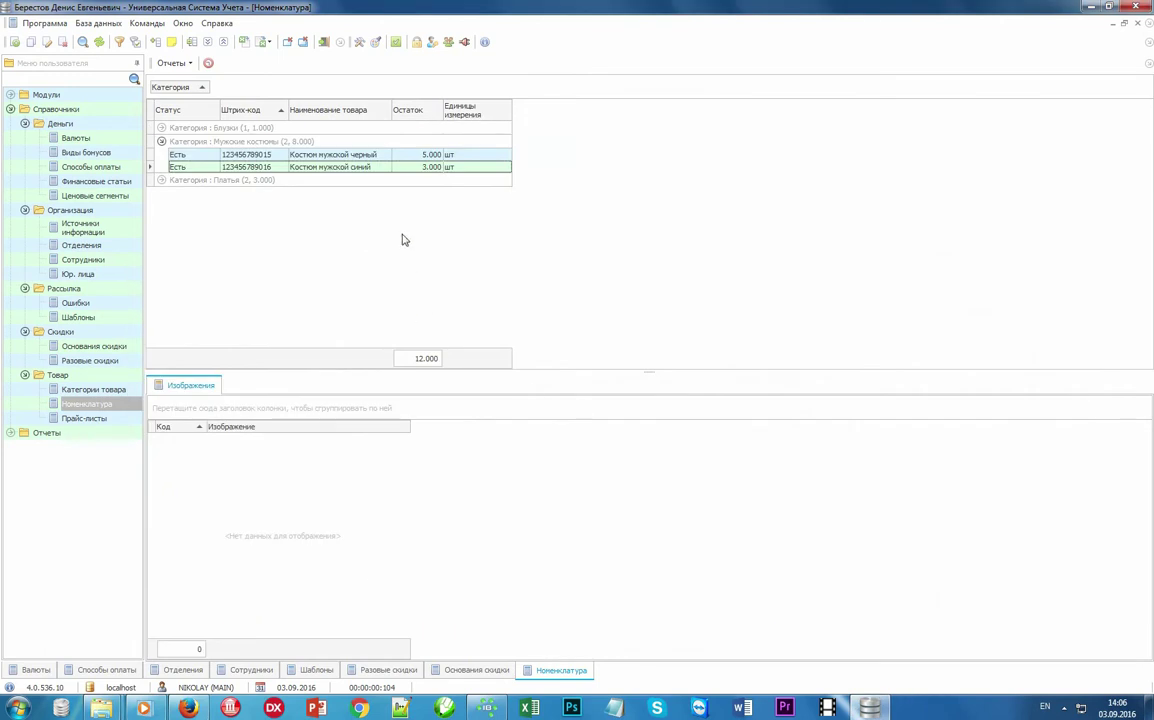
Look through the imported products in the Блузки, Мужские костюмы and Платья categories of Номенклатура.
{"action": "left_click", "coordinate": [338, 141]}
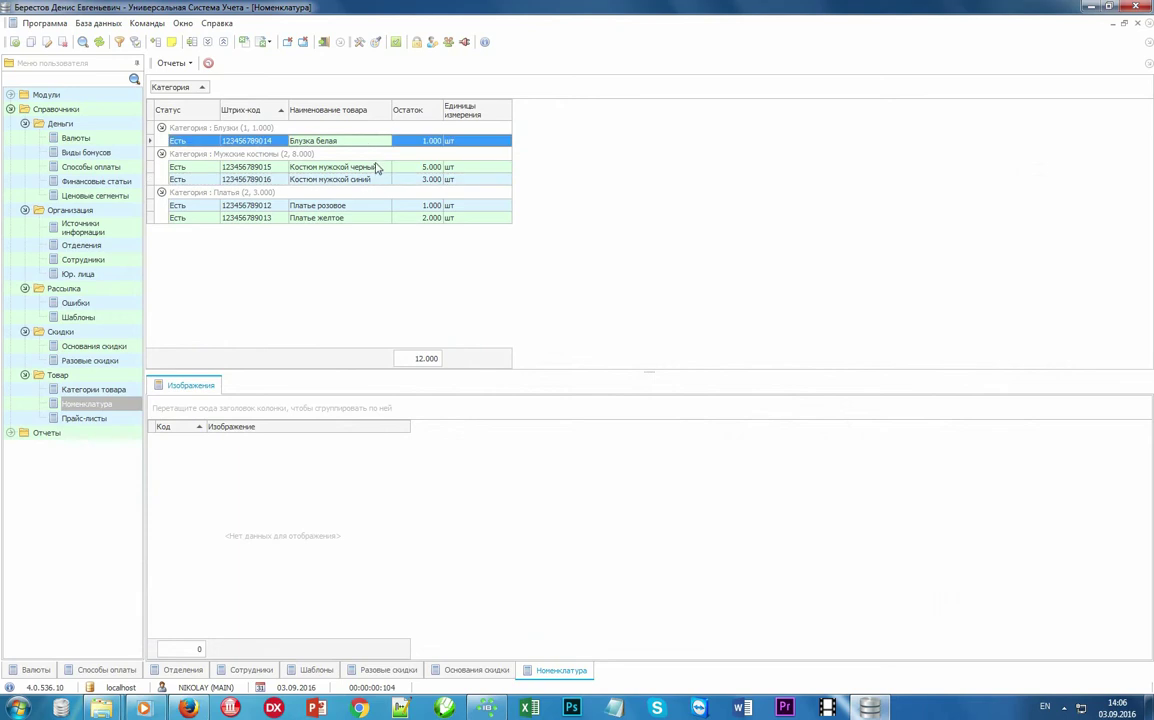
{"action": "left_click", "coordinate": [338, 166]}
{"action": "left_click", "coordinate": [345, 179]}
{"action": "left_click", "coordinate": [368, 205]}
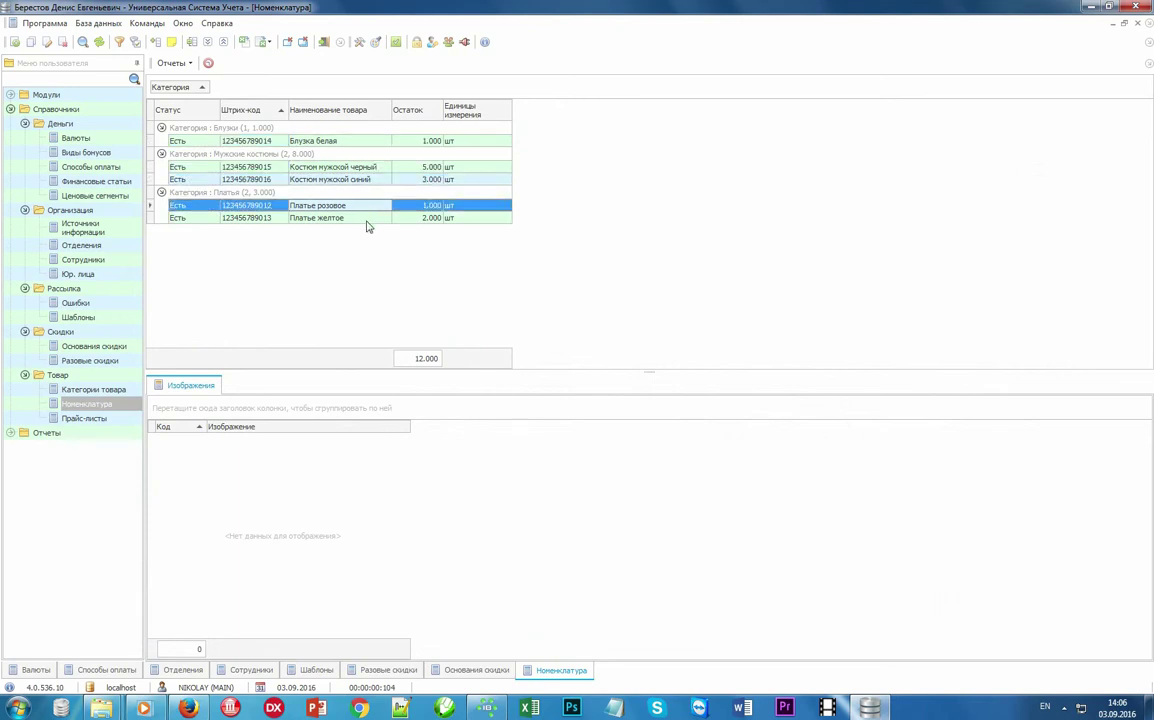
Add the picture 1.jpg from the 256x256 folder to the product Платье желтое and save it.
{"action": "left_click", "coordinate": [369, 217]}
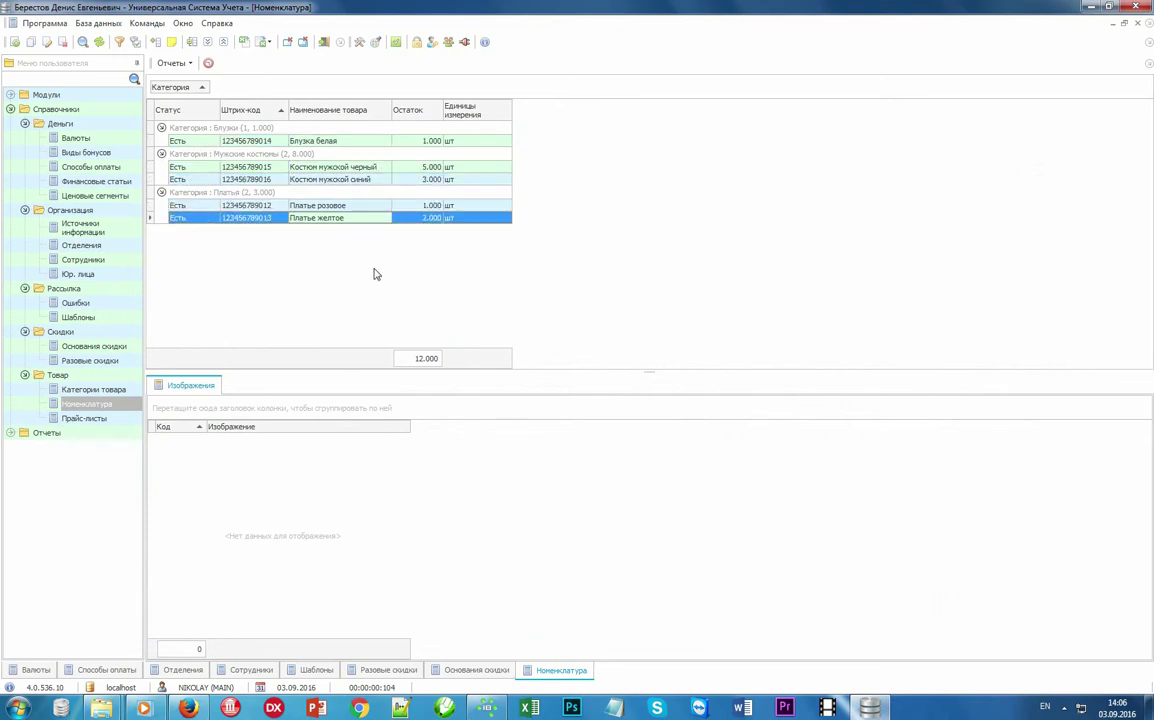
{"action": "right_click", "coordinate": [323, 452]}
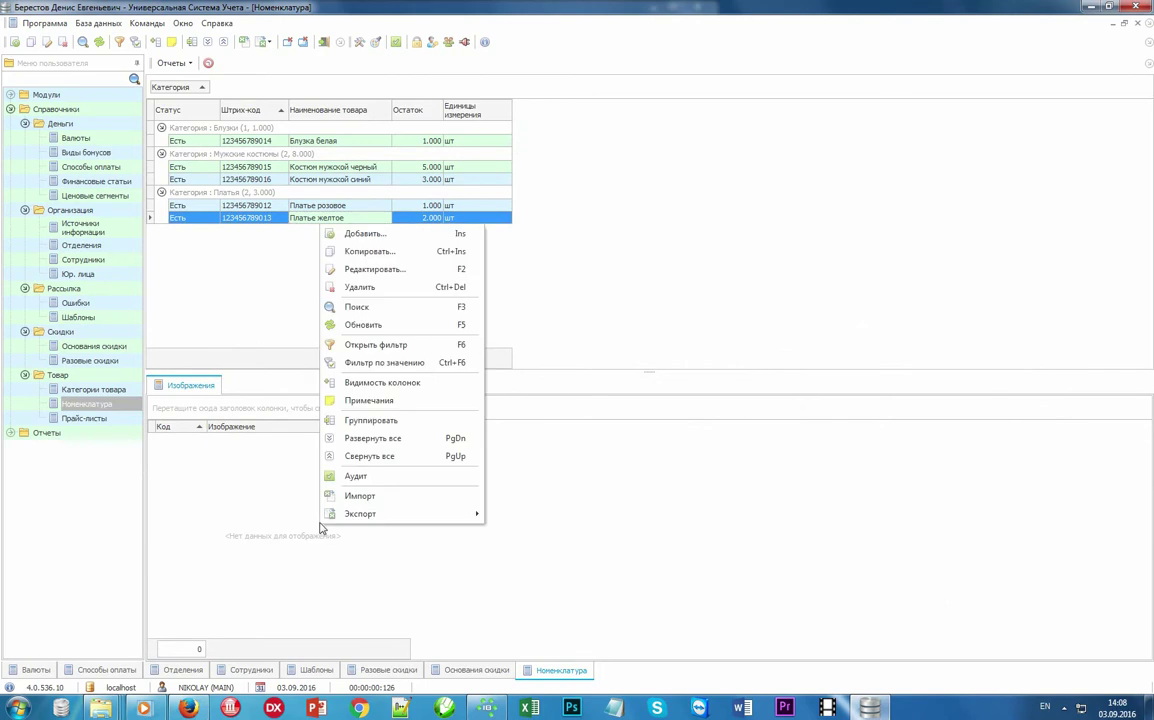
{"action": "left_click", "coordinate": [407, 234]}
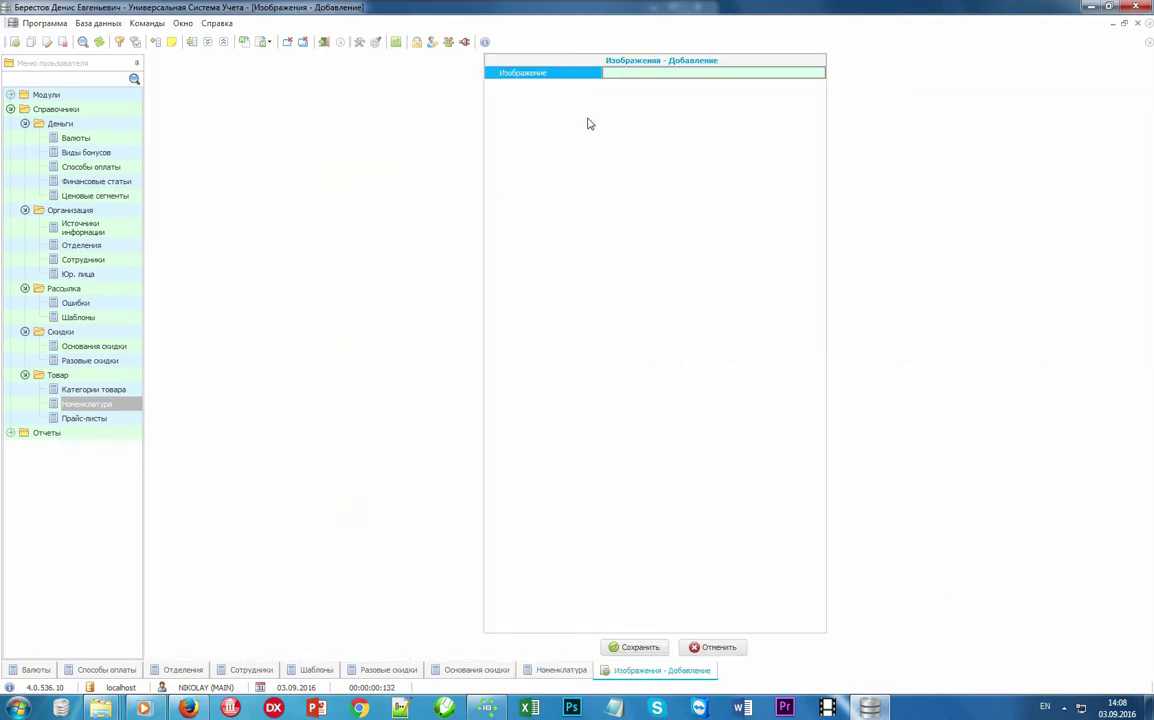
{"action": "right_click", "coordinate": [627, 74]}
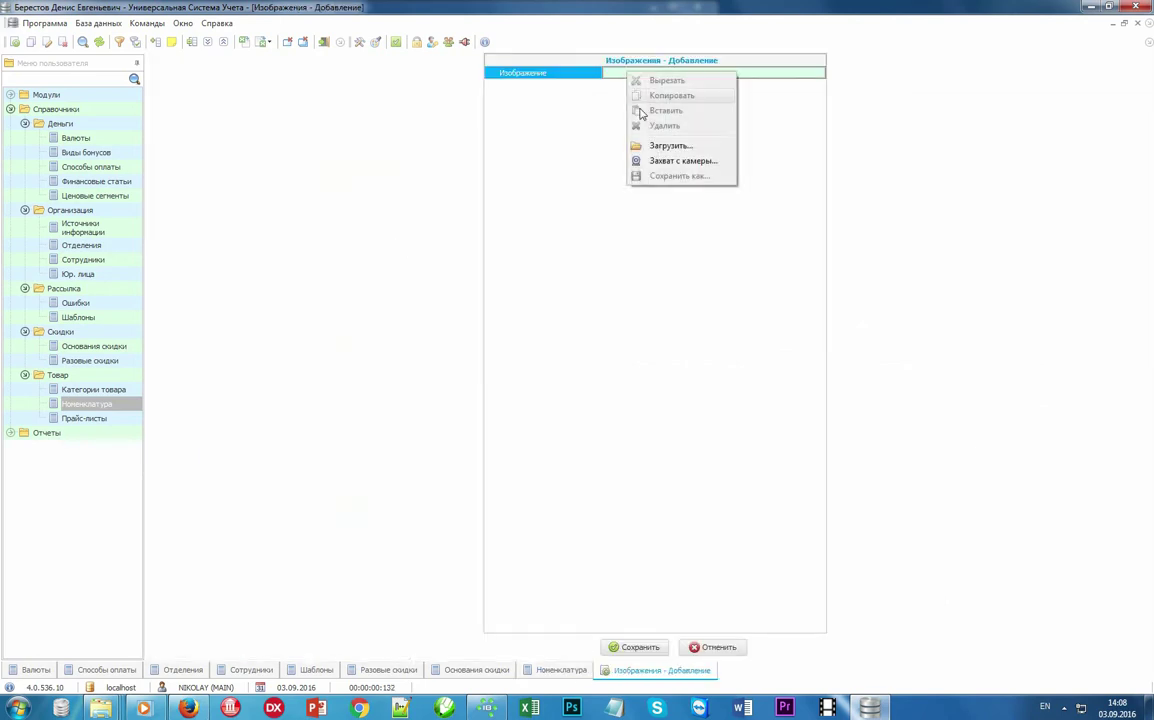
{"action": "left_click", "coordinate": [708, 150]}
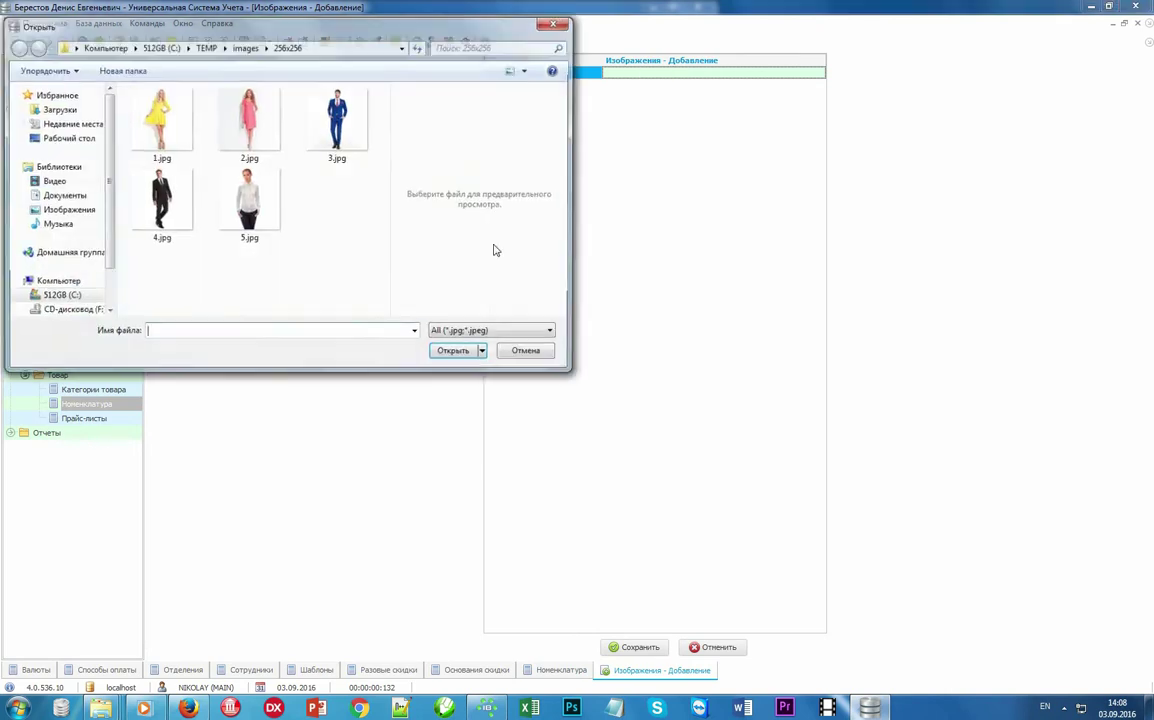
{"action": "double_click", "coordinate": [165, 134]}
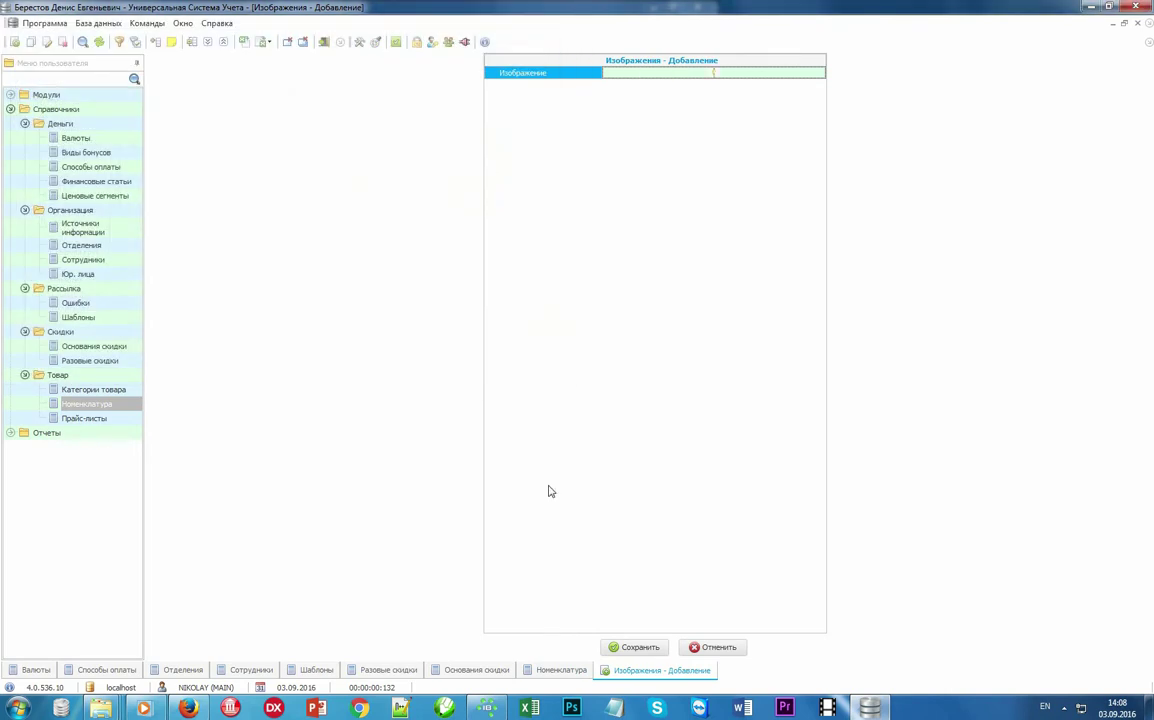
{"action": "left_click", "coordinate": [638, 647]}
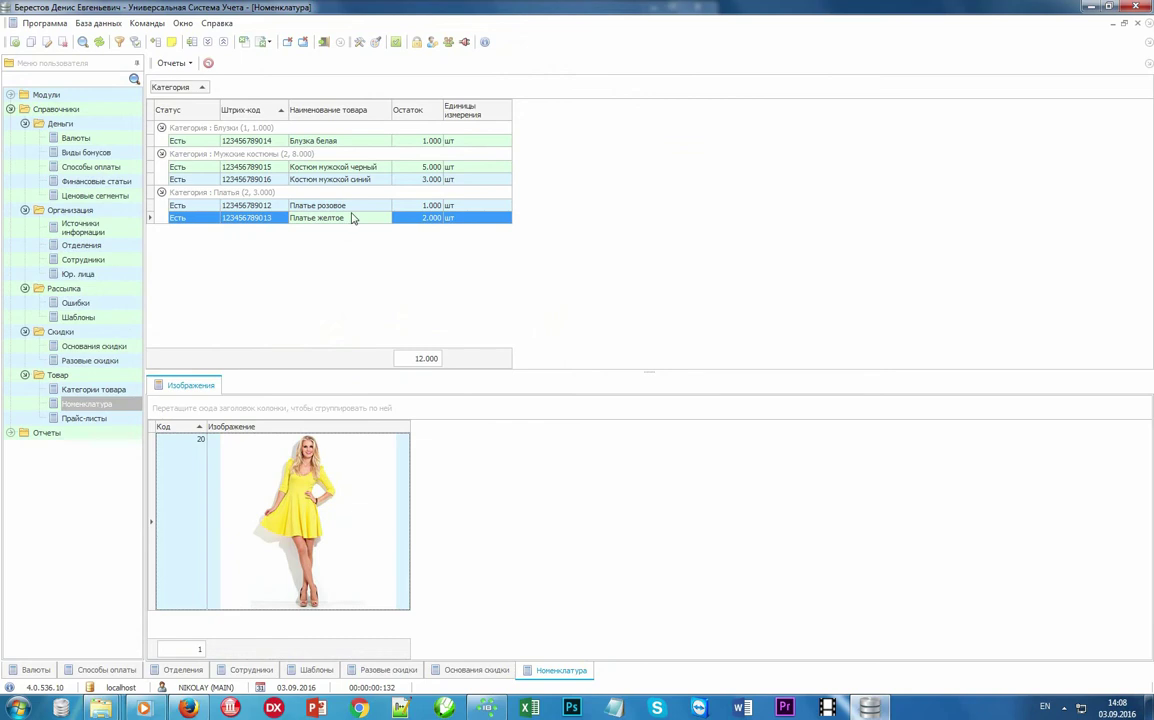
{"action": "left_click", "coordinate": [335, 206]}
{"action": "left_click", "coordinate": [352, 219]}
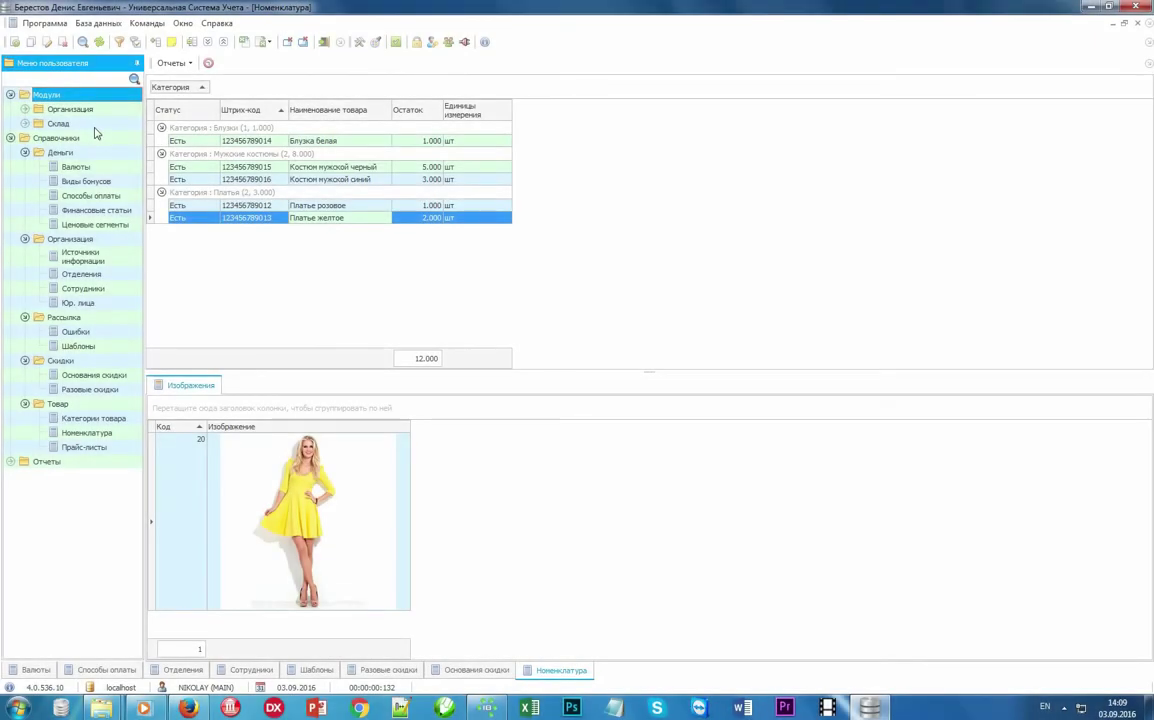
Open the Товар module under Склад and view the goods receipt with its item list.
{"action": "left_click", "coordinate": [94, 127]}
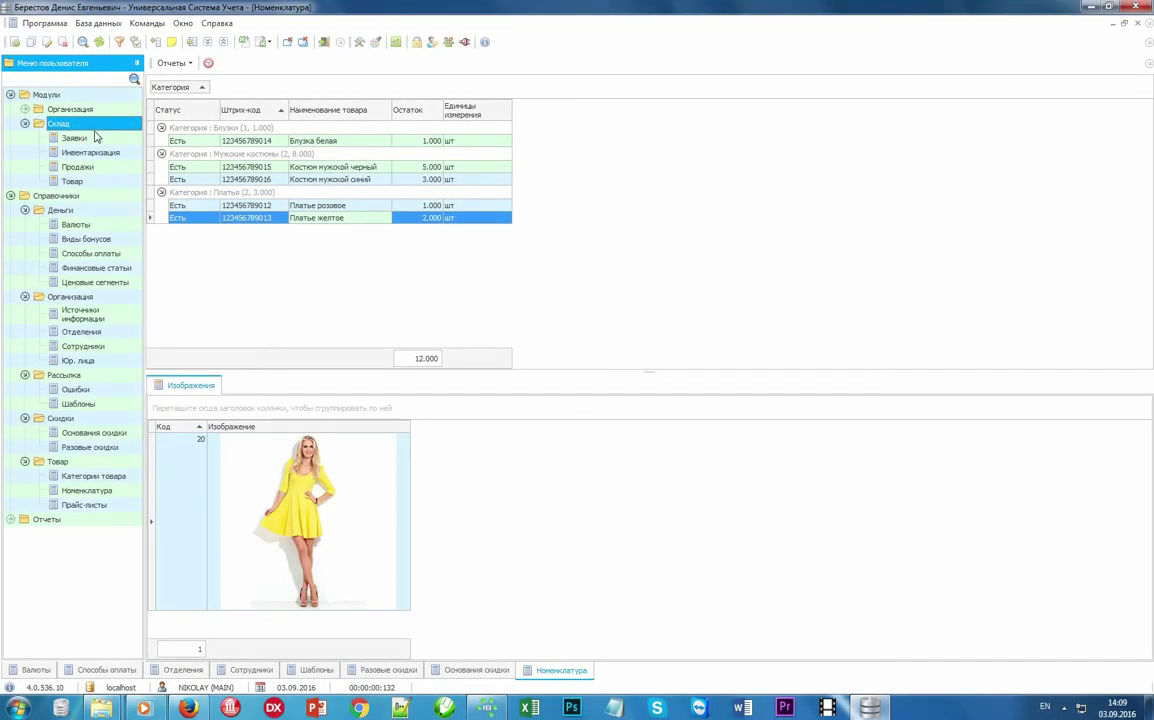
{"action": "left_click", "coordinate": [89, 183]}
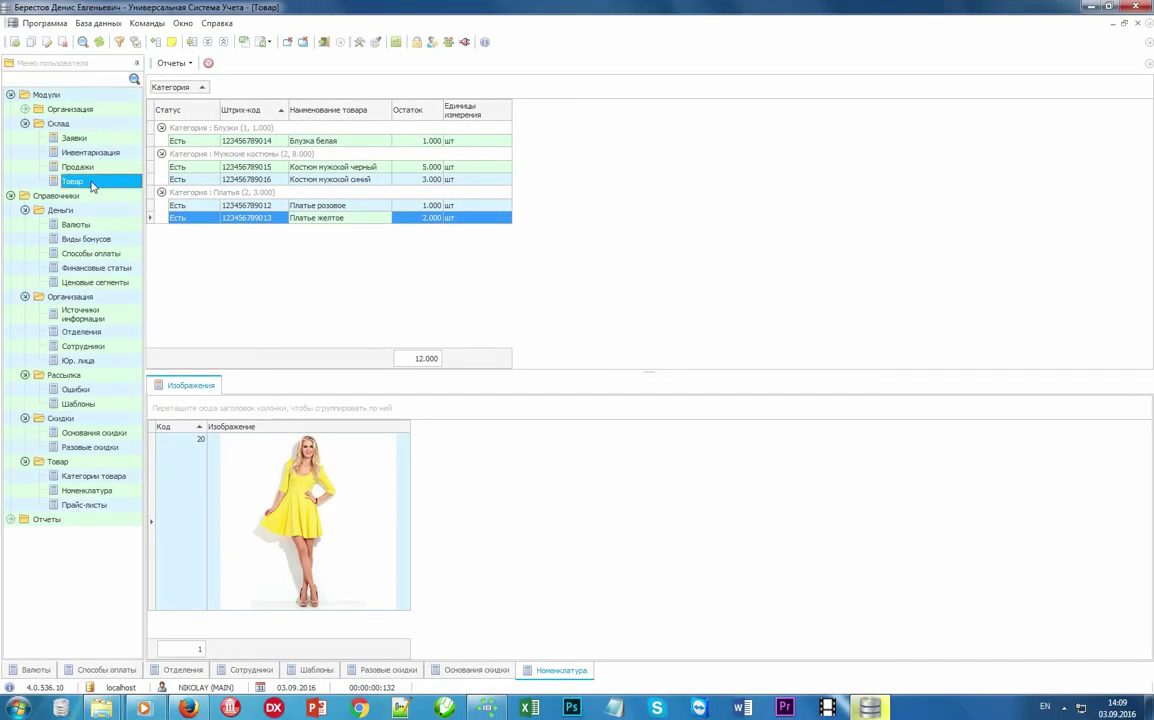
{"action": "left_click", "coordinate": [562, 647]}
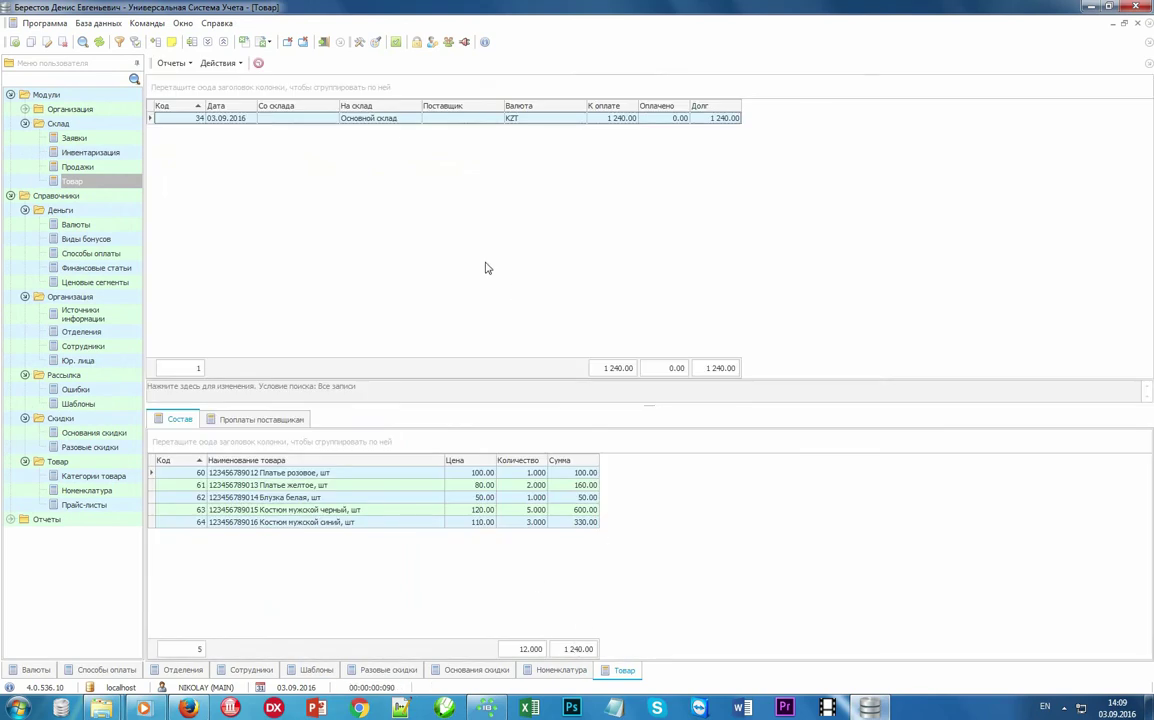
Look through the goods receipt for Основной склад and each of the products in its item list.
{"action": "left_click", "coordinate": [405, 121]}
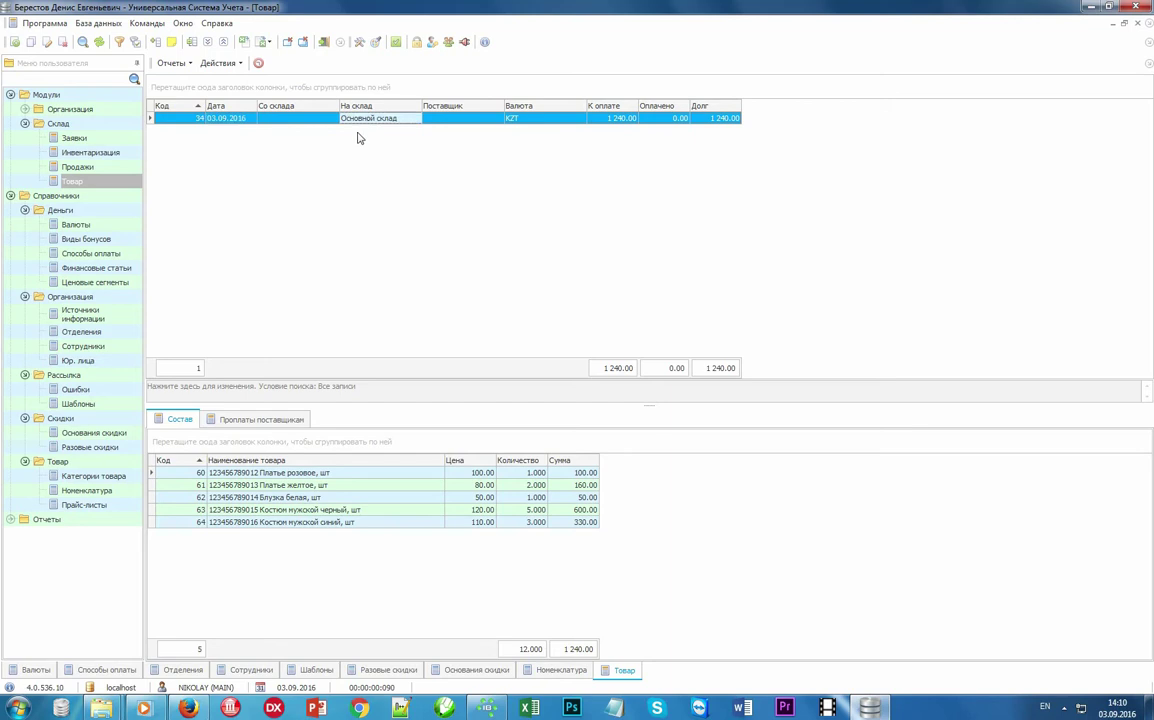
{"action": "left_click", "coordinate": [328, 474]}
{"action": "left_click", "coordinate": [334, 486]}
{"action": "left_click", "coordinate": [330, 498]}
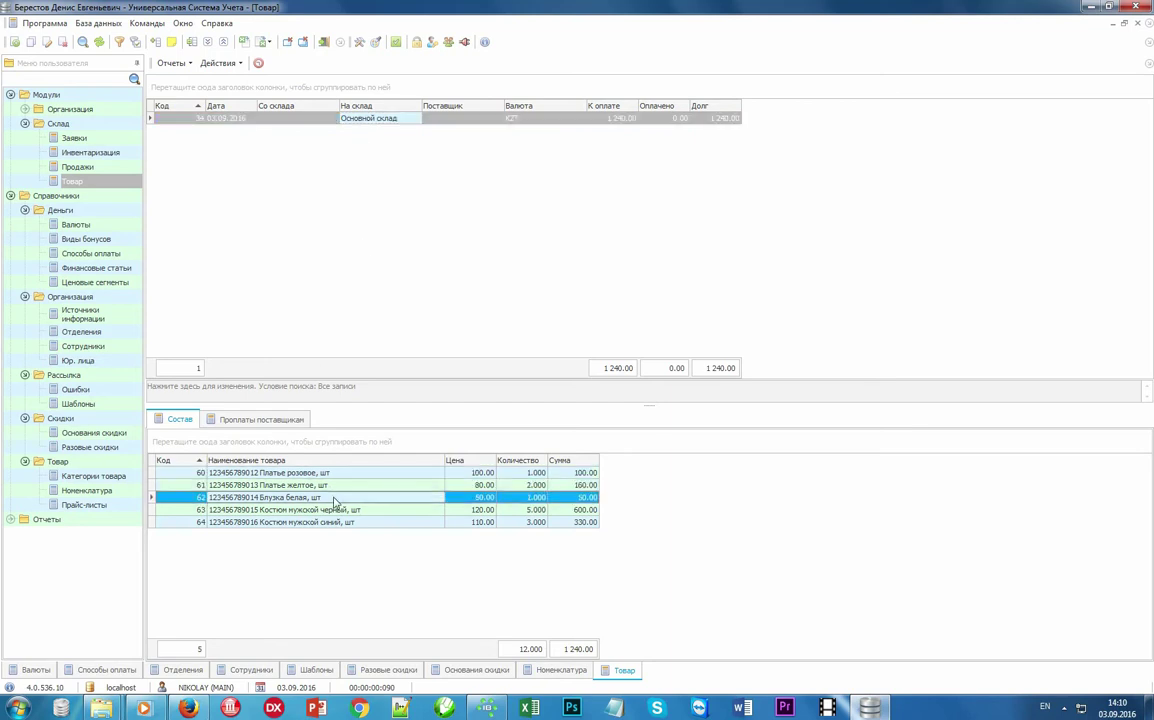
{"action": "left_click", "coordinate": [320, 510]}
{"action": "left_click", "coordinate": [318, 522]}
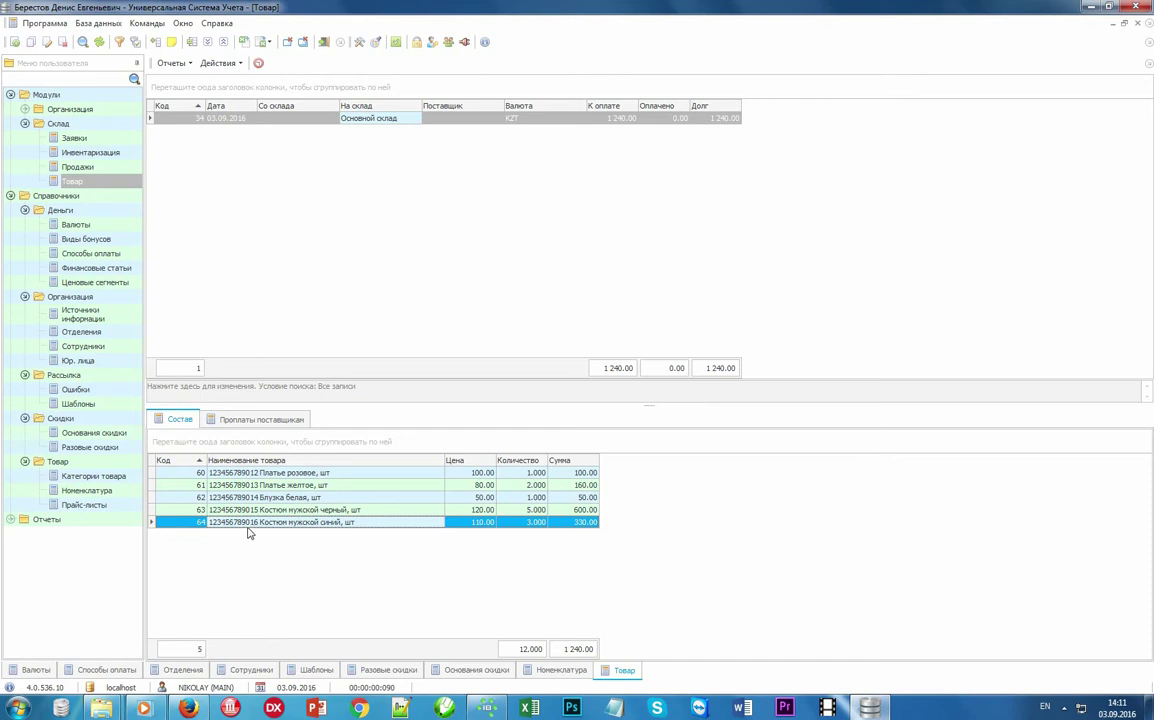
Generate the Набор этикеток report for the goods receipt, view the barcode labels and close the report.
{"action": "left_click", "coordinate": [170, 64]}
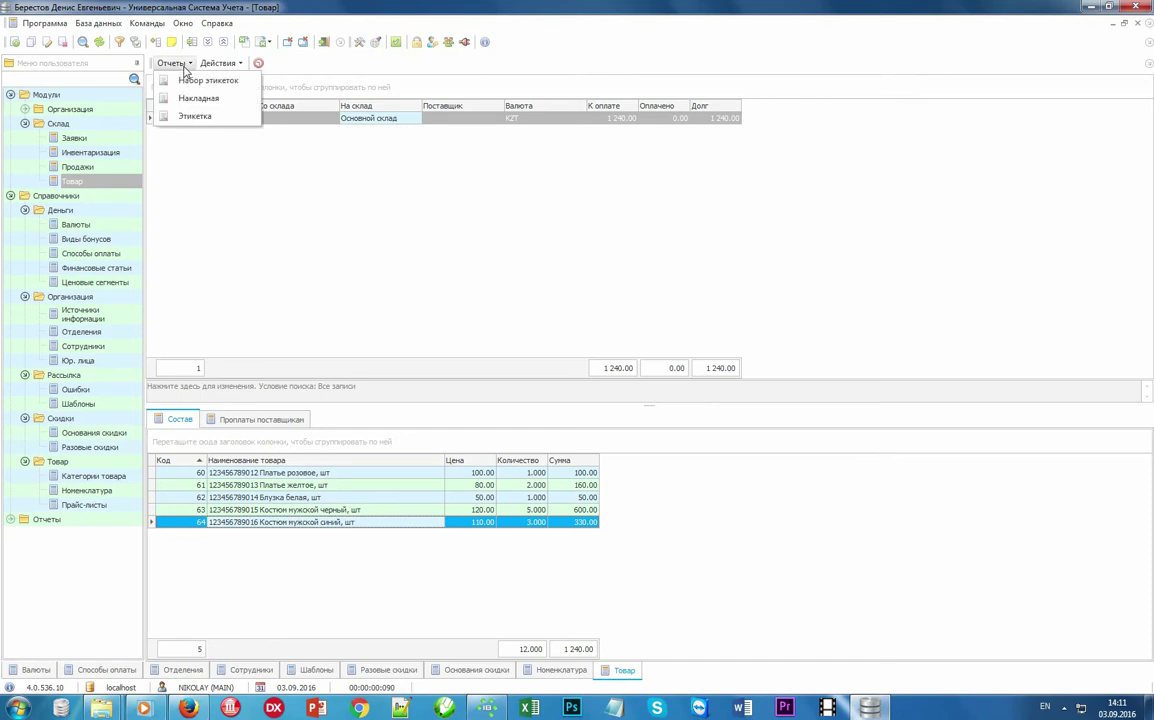
{"action": "left_click", "coordinate": [243, 80]}
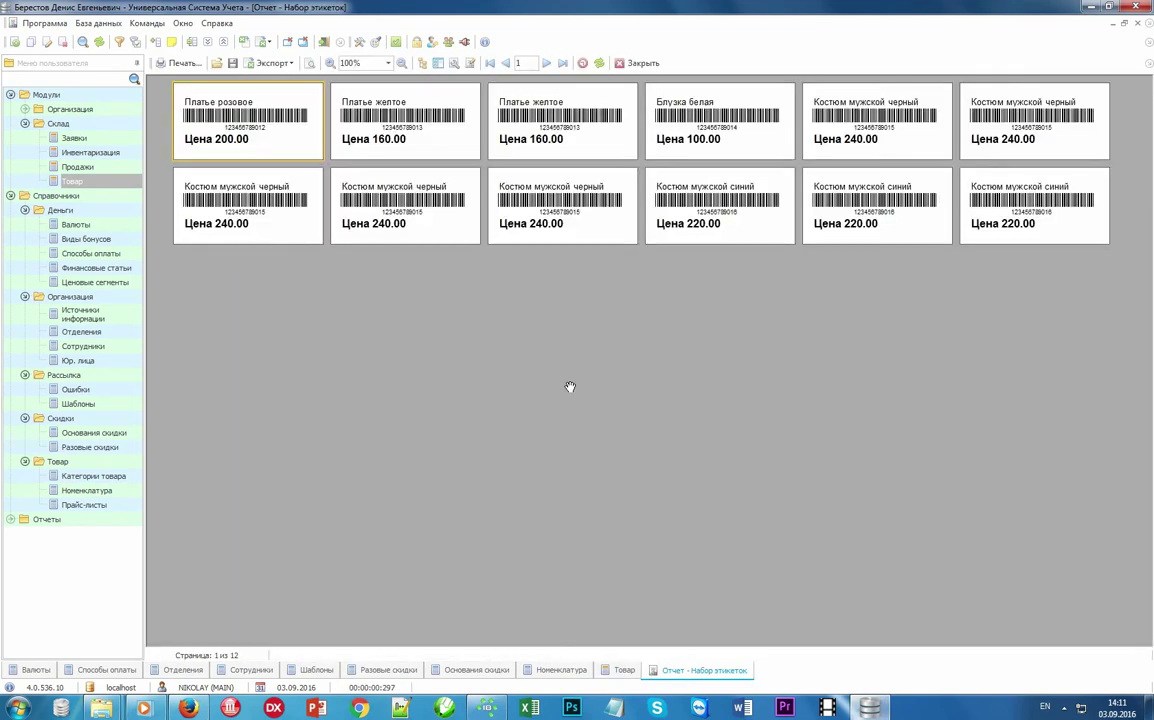
{"action": "left_click", "coordinate": [641, 63]}
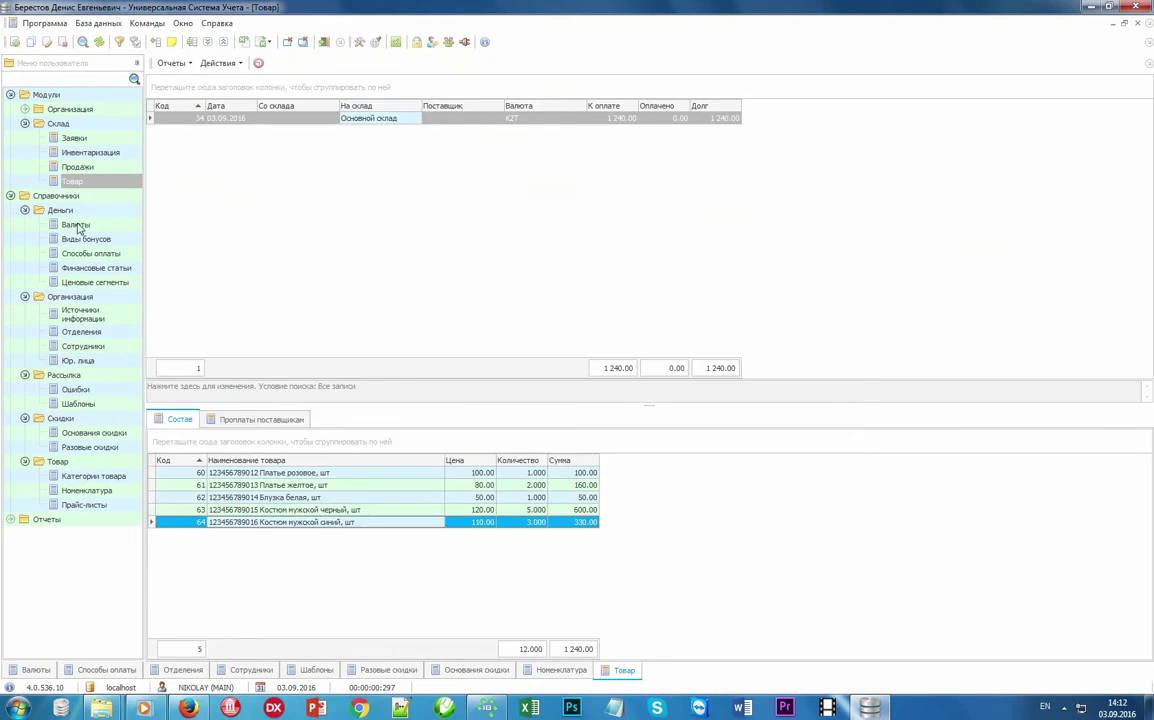
Select all products from Блузка белая to Платье желтое in Номенклатура and generate the Памятка report for them.
{"action": "left_click", "coordinate": [98, 491]}
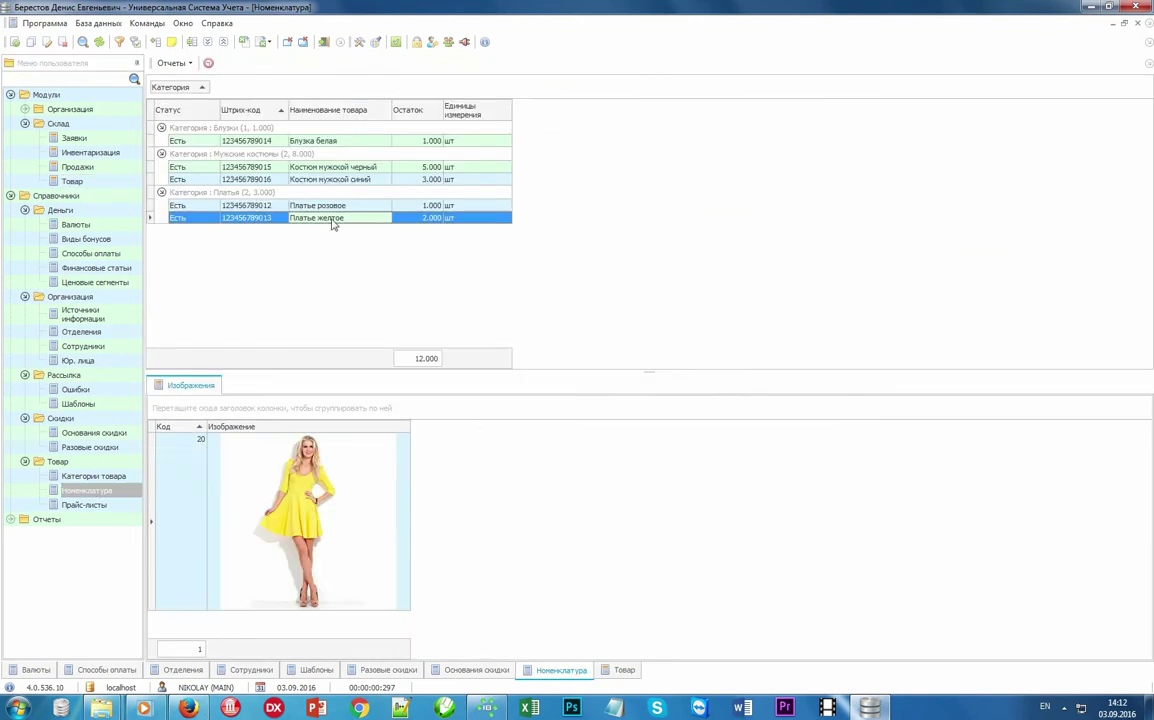
{"action": "left_click", "coordinate": [295, 140], "text": "shift"}
{"action": "left_click", "coordinate": [172, 63]}
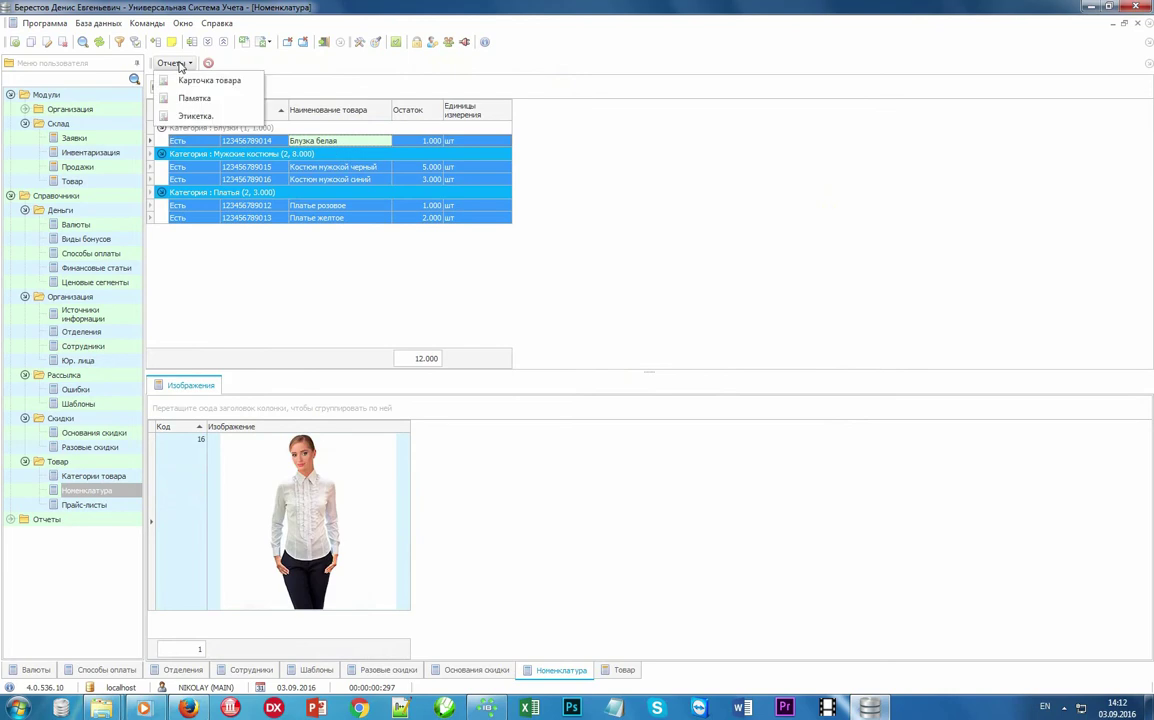
{"action": "left_click", "coordinate": [233, 100]}
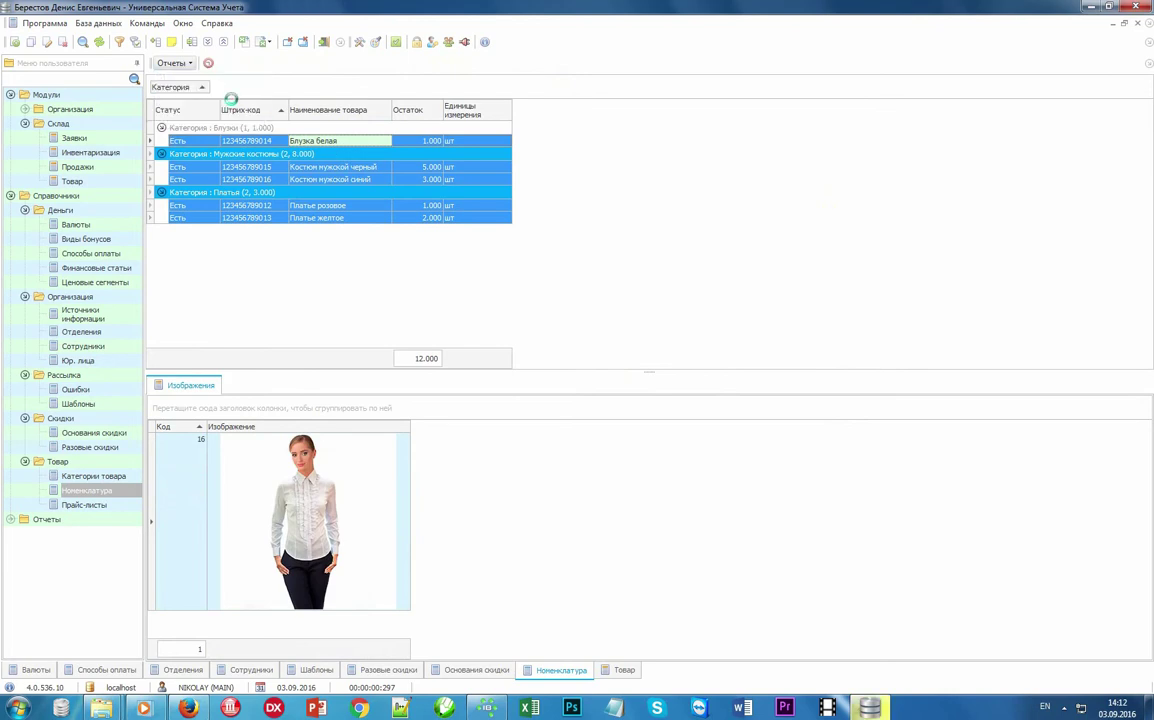
{"action": "scroll", "coordinate": [553, 314], "scroll_direction": "up", "scroll_amount": 2}
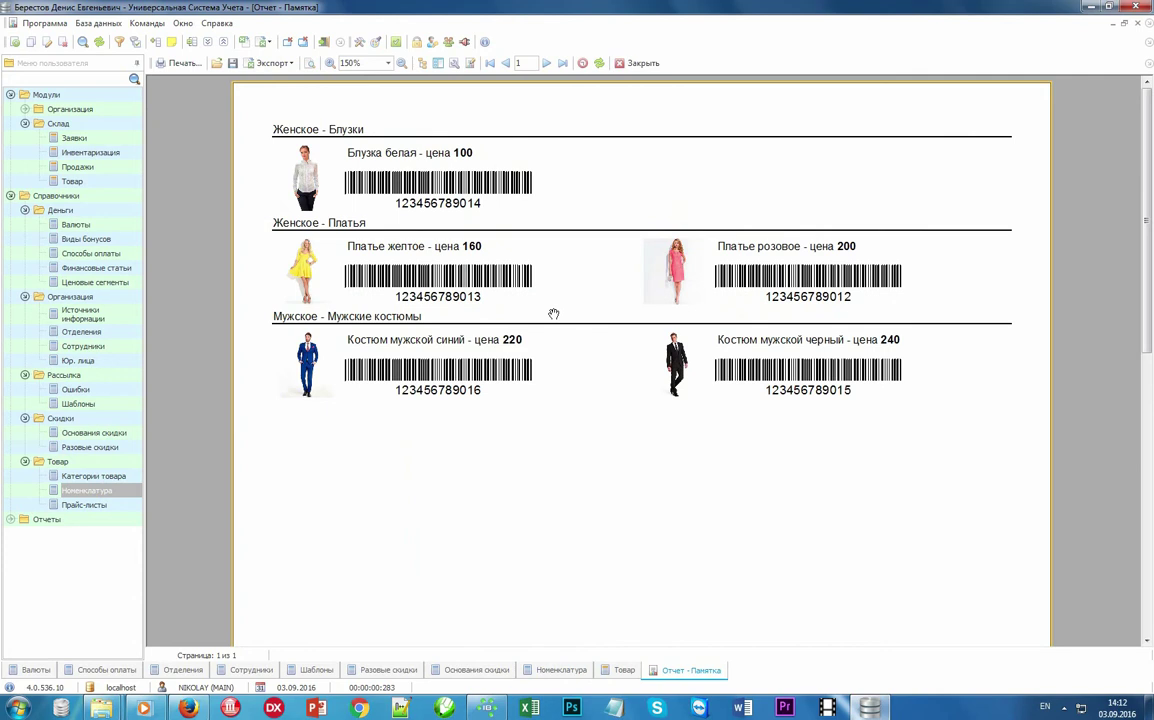
Add a new record in the Товар module for a transfer from Основной склад to Филиал 1 and save it.
{"action": "left_click", "coordinate": [99, 180]}
{"action": "right_click", "coordinate": [331, 186]}
{"action": "left_click", "coordinate": [340, 190]}
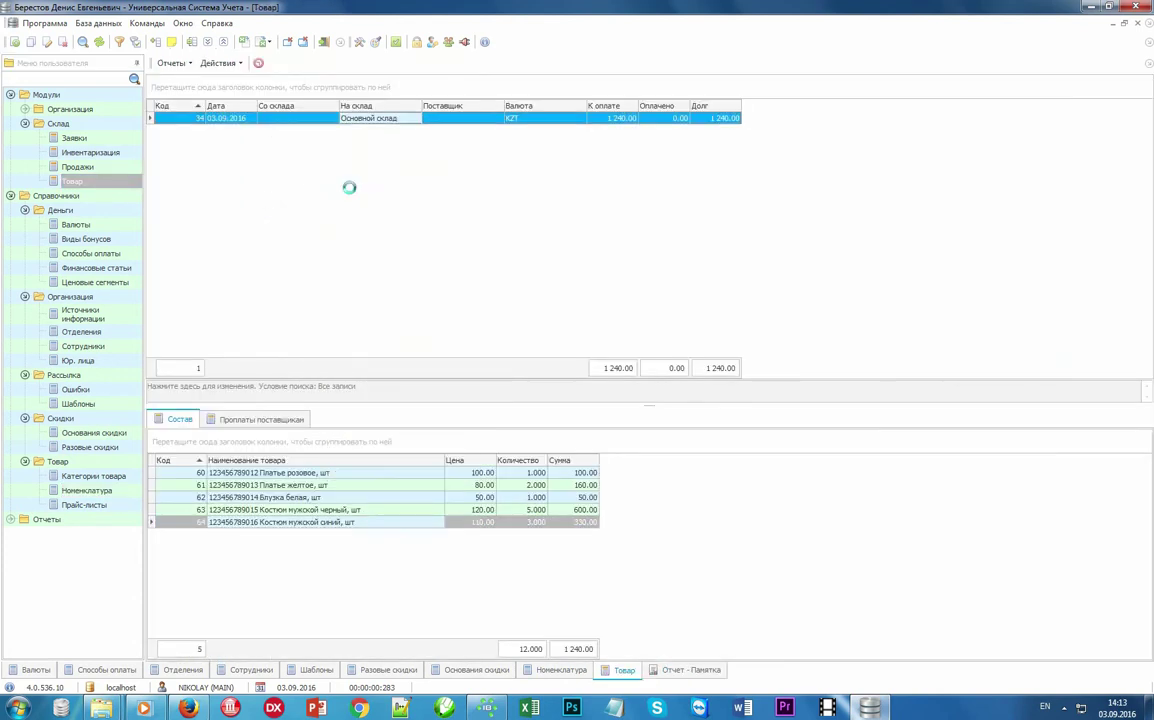
{"action": "key", "text": "alt+Down"}
{"action": "key", "text": "Down"}
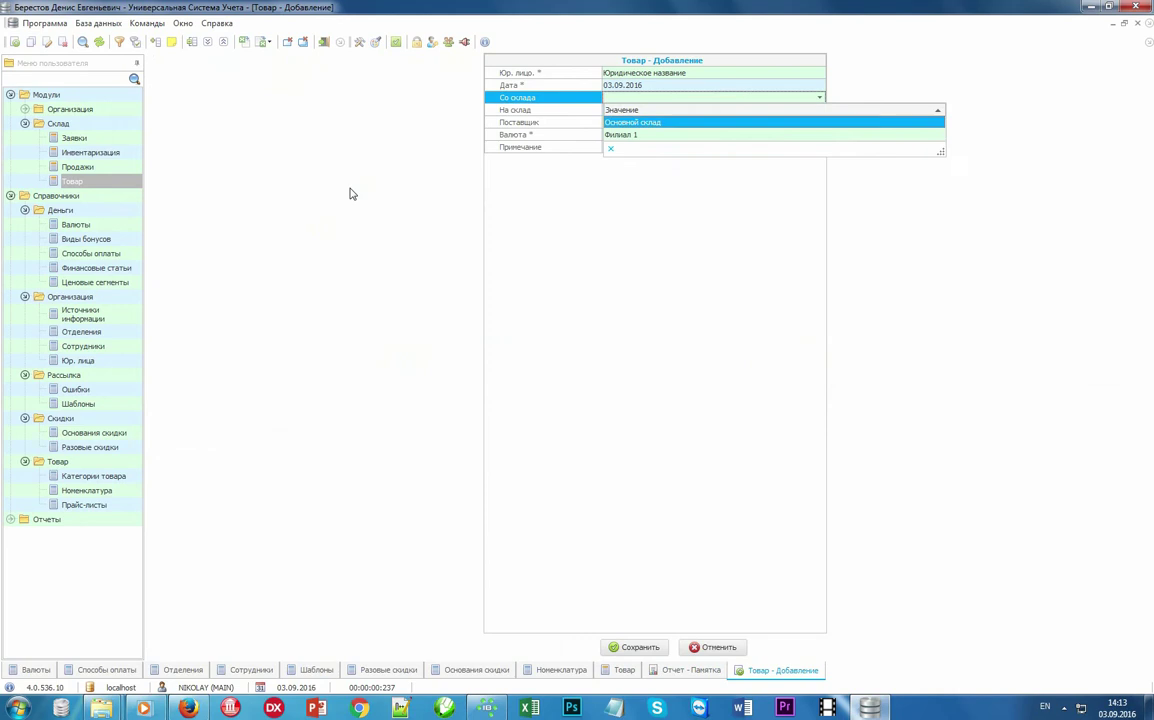
{"action": "key", "text": "Return"}
{"action": "key", "text": "alt+Down"}
{"action": "key", "text": "Down"}
{"action": "key", "text": "Down"}
{"action": "key", "text": "Return"}
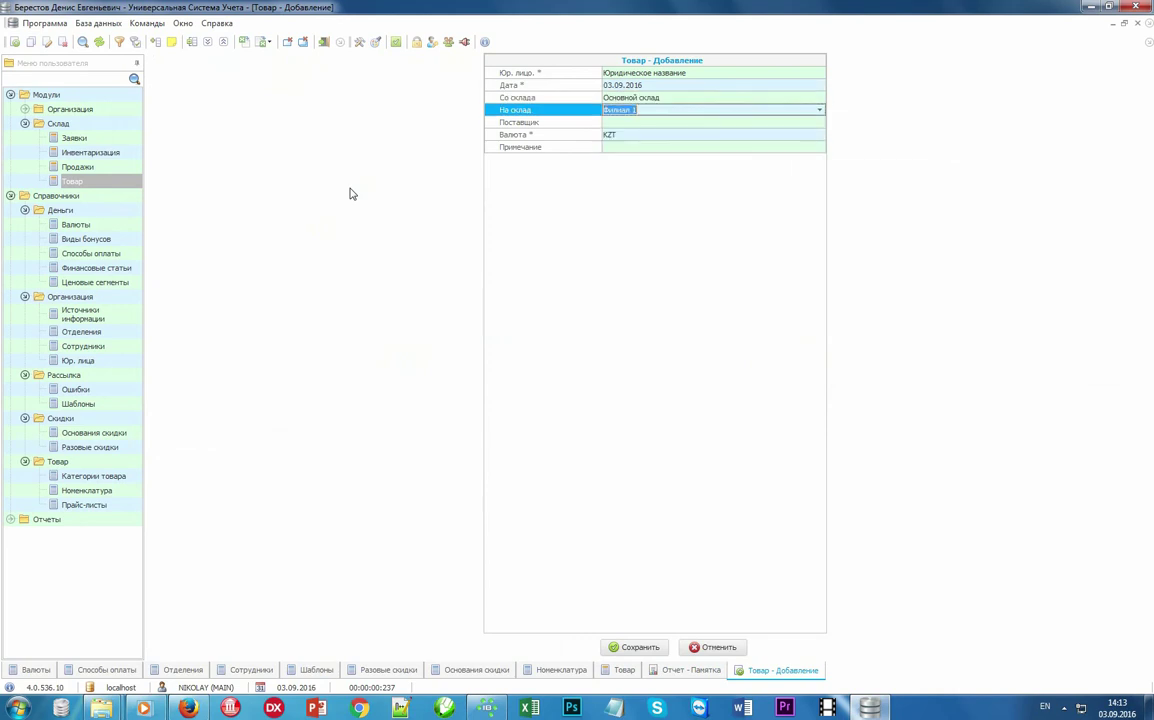
{"action": "left_click", "coordinate": [678, 99]}
{"action": "left_click", "coordinate": [616, 107]}
{"action": "left_click", "coordinate": [637, 647]}
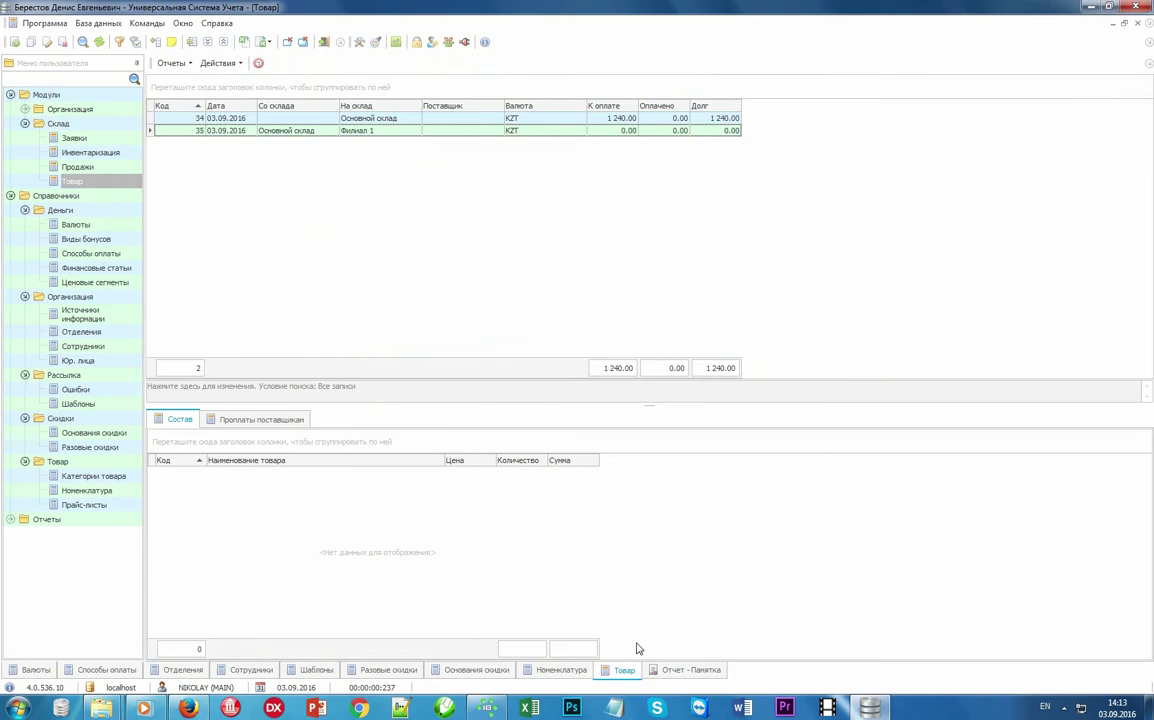
Add the product Костюм мужской черный from Номенклатура to the composition of the transfer to Филиал 1.
{"action": "right_click", "coordinate": [352, 548]}
{"action": "left_click", "coordinate": [425, 262]}
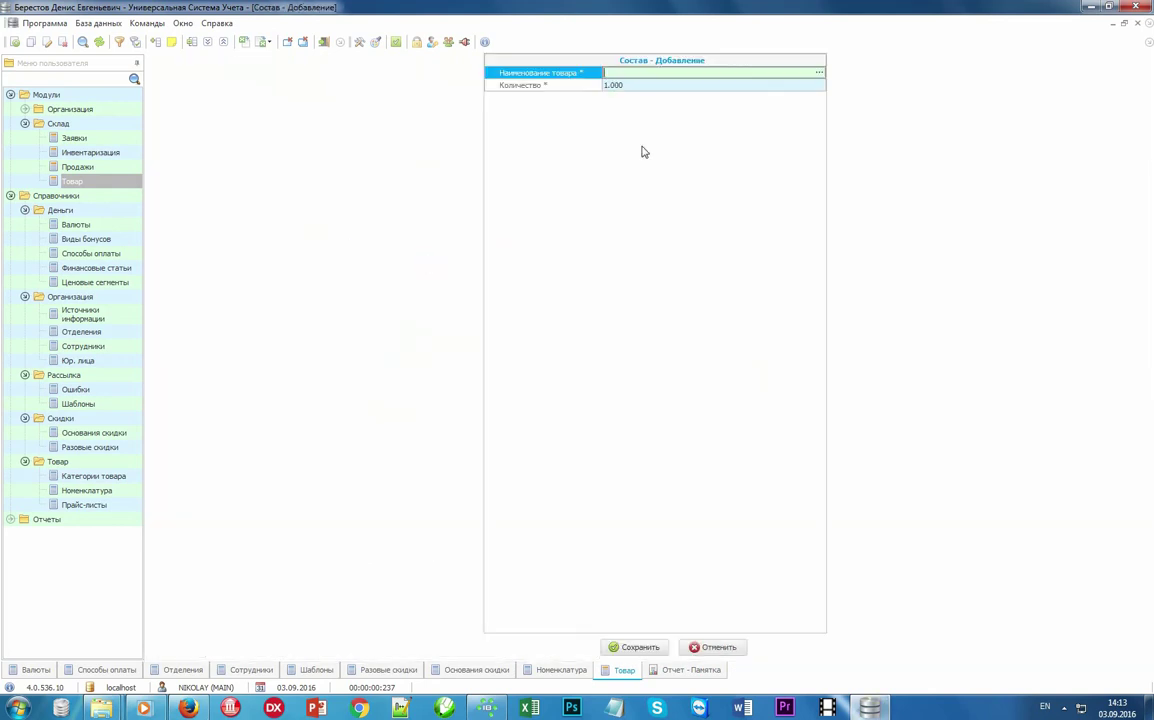
{"action": "double_click", "coordinate": [740, 85]}
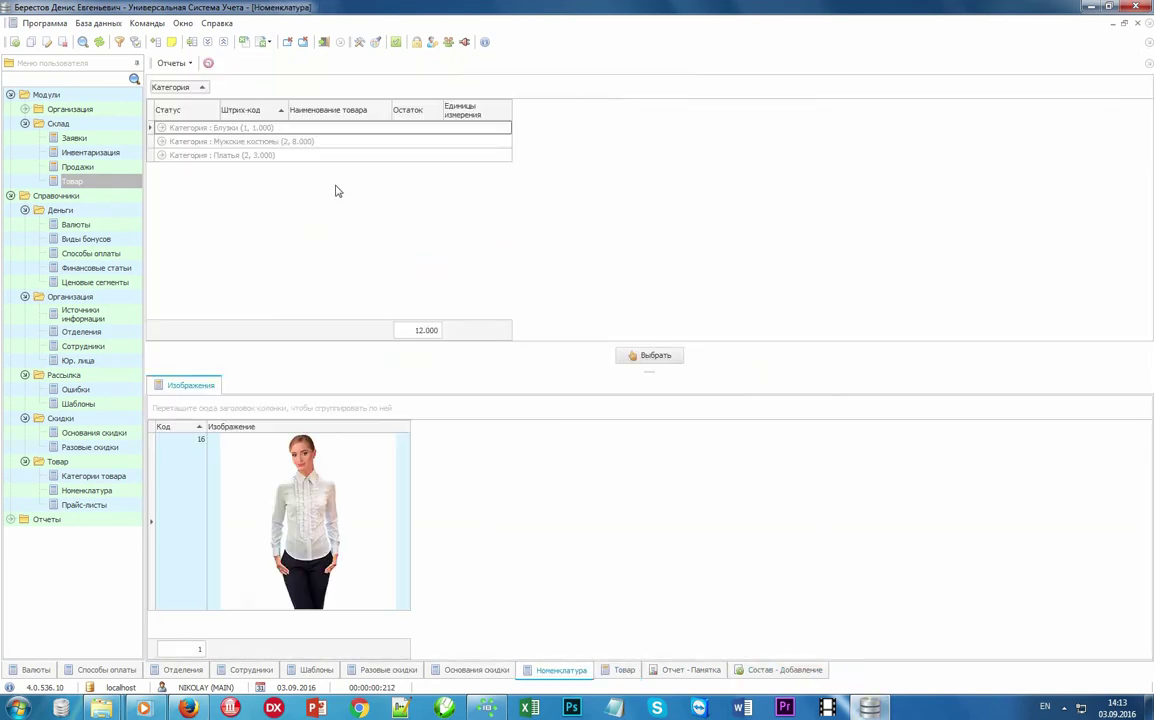
{"action": "double_click", "coordinate": [371, 167]}
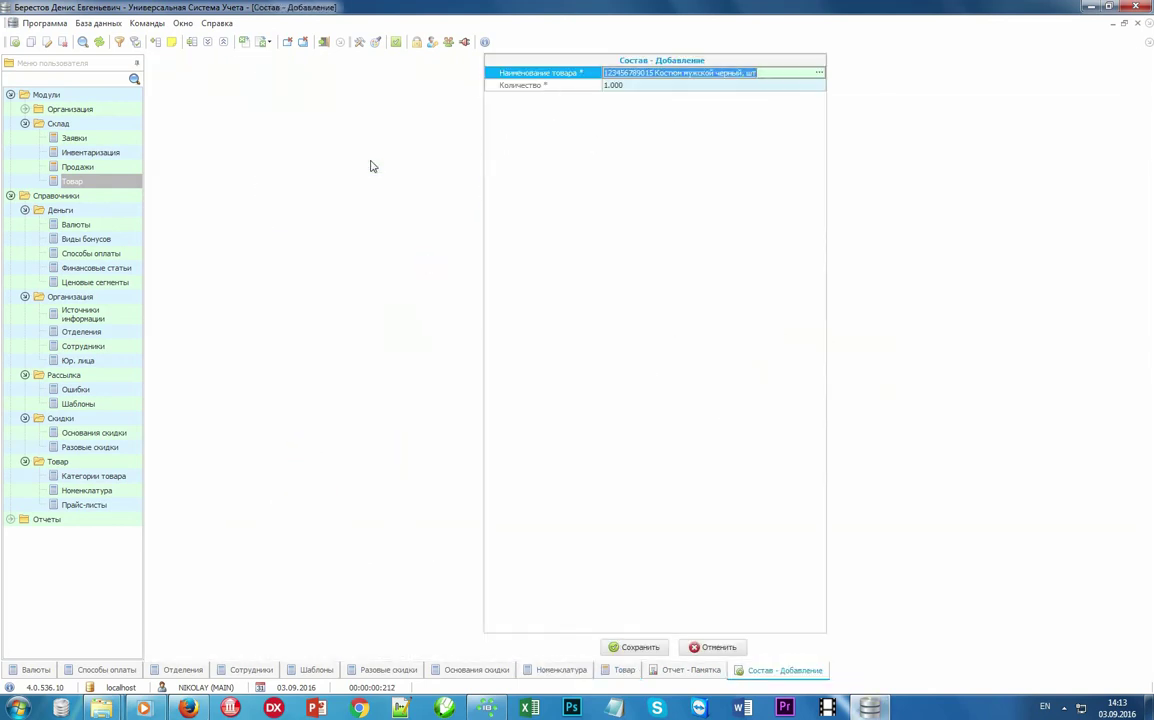
{"action": "key", "text": "Return"}
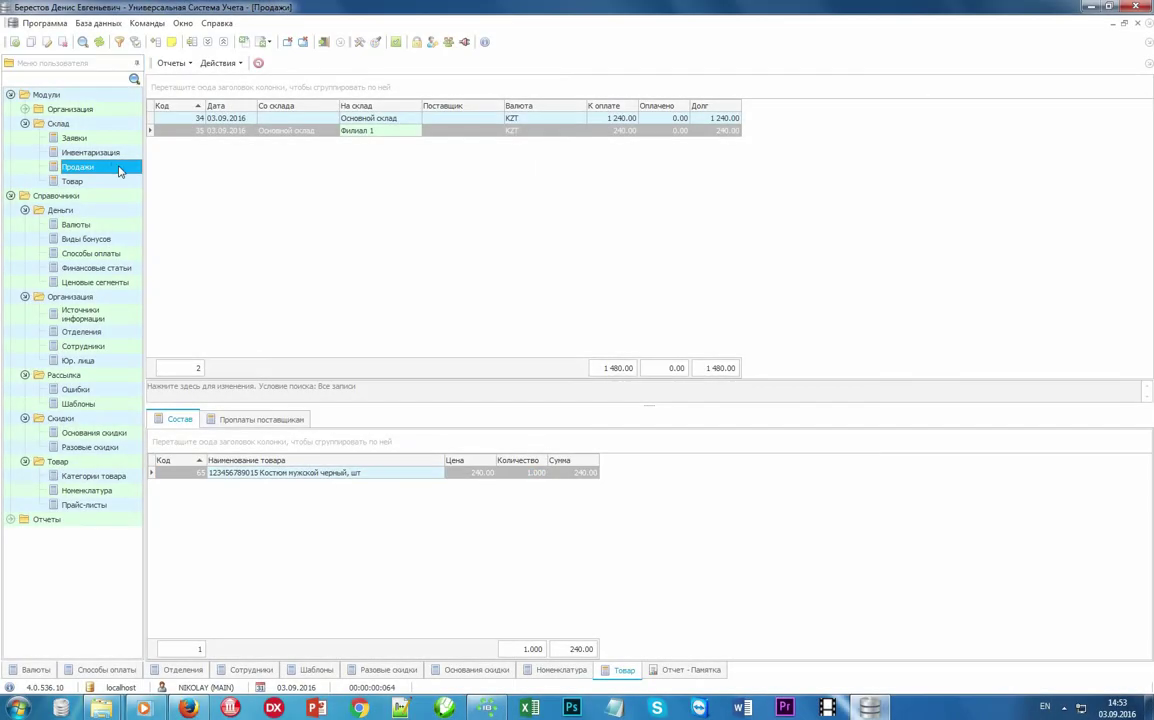
Open the Продажи module, go through the sales search criteria and run the search with all fields left empty.
{"action": "left_click", "coordinate": [95, 167]}
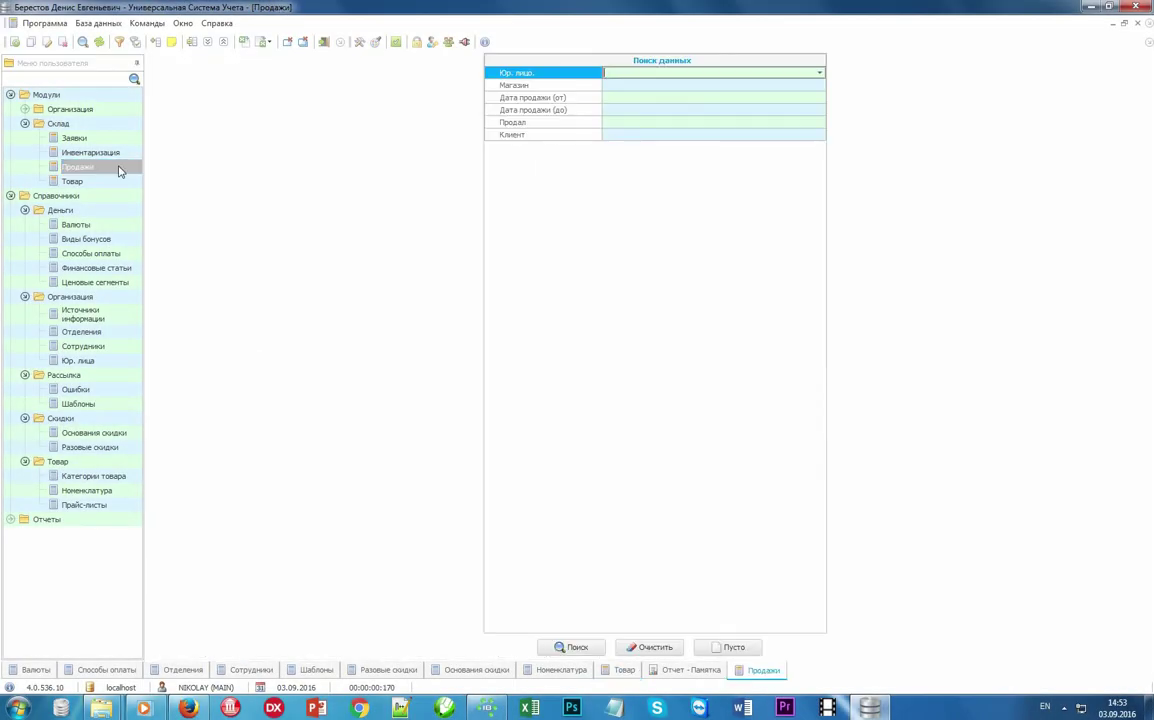
{"action": "left_click", "coordinate": [702, 62]}
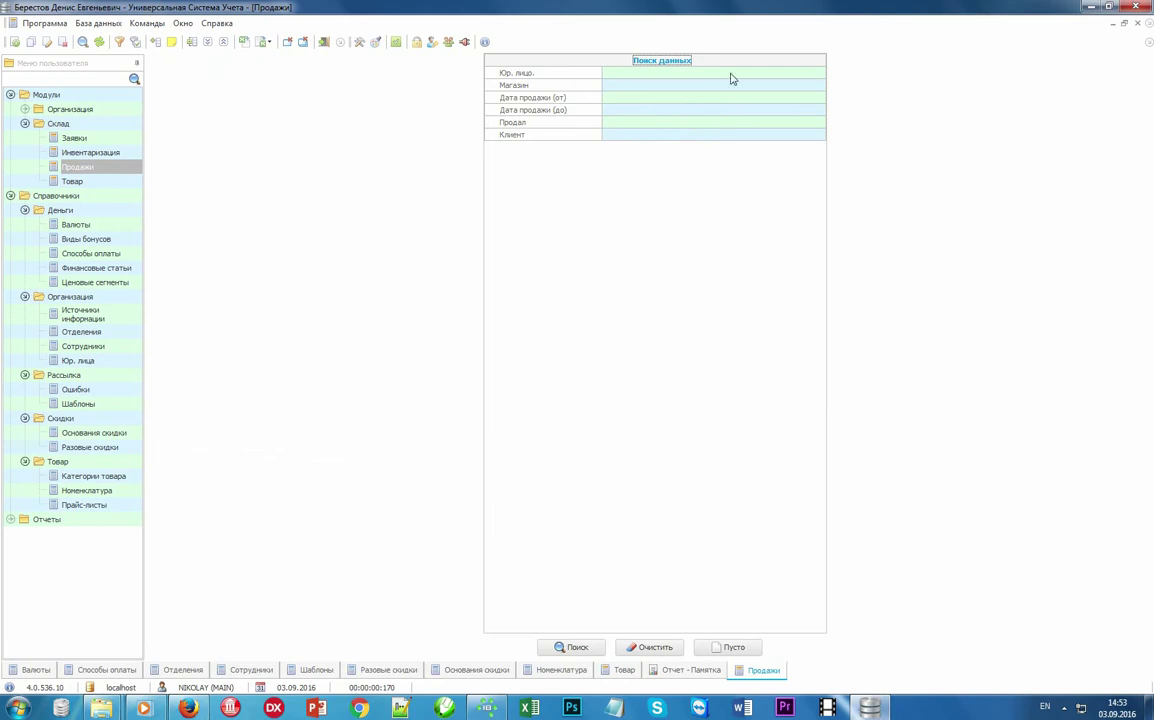
{"action": "left_click", "coordinate": [577, 74]}
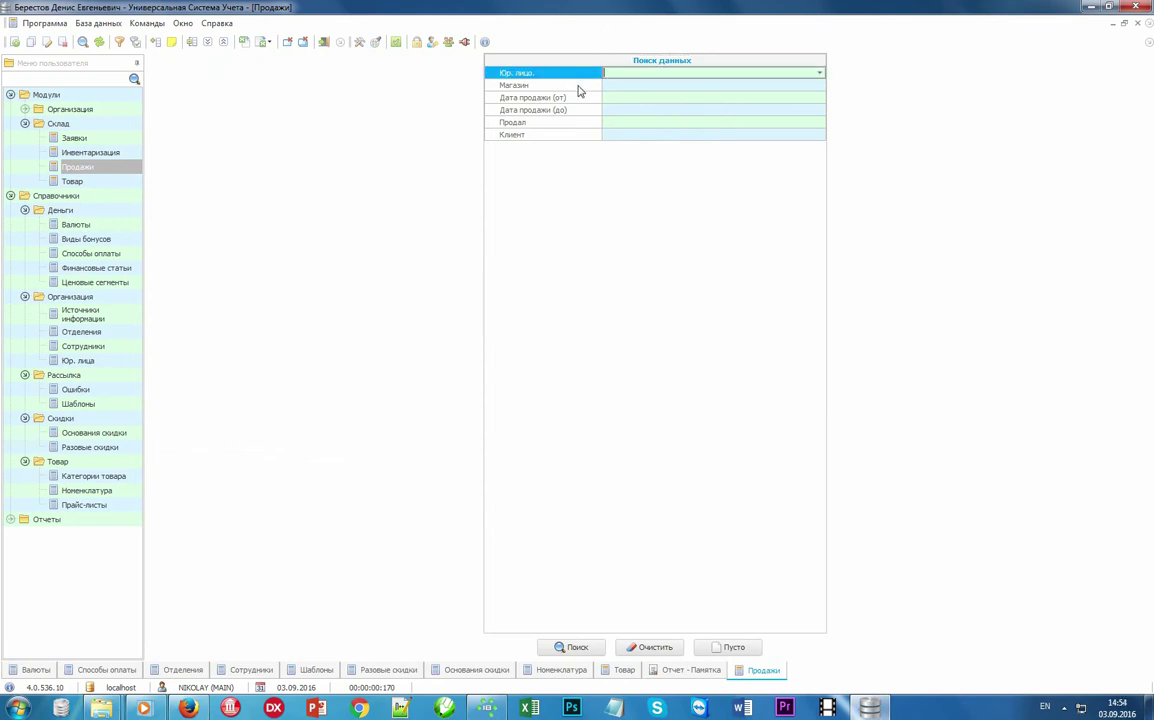
{"action": "left_click", "coordinate": [584, 86]}
{"action": "left_click", "coordinate": [580, 98]}
{"action": "left_click", "coordinate": [581, 110]}
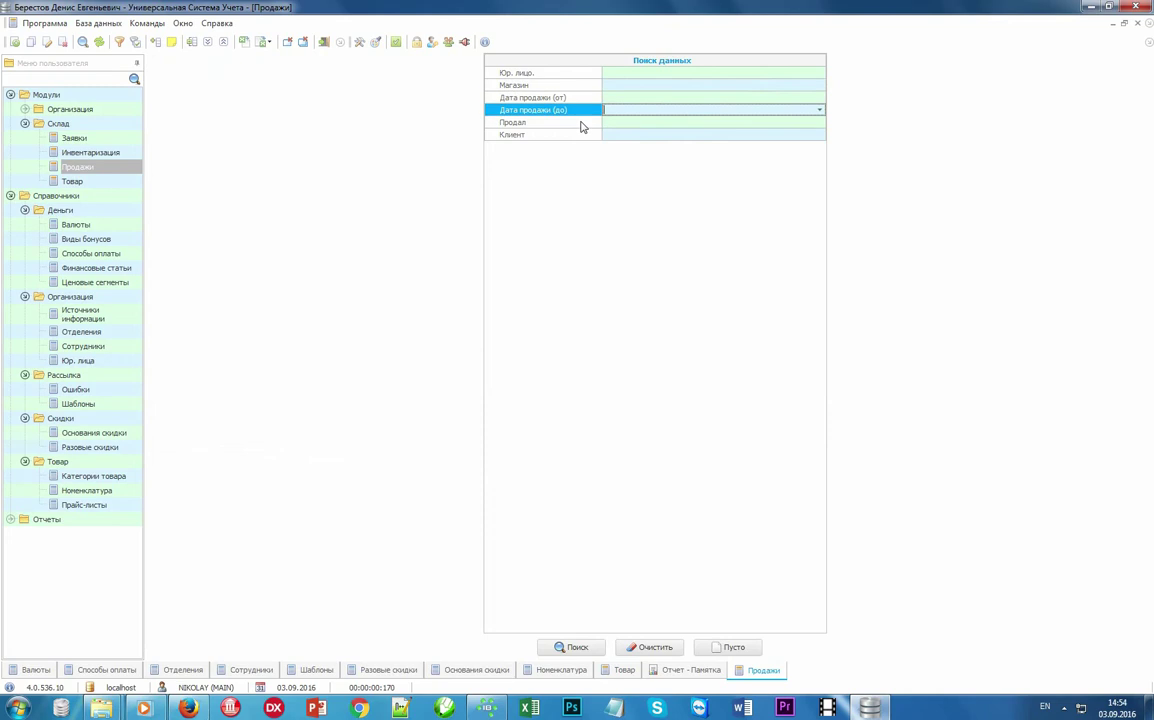
{"action": "left_click", "coordinate": [581, 122]}
{"action": "left_click", "coordinate": [578, 136]}
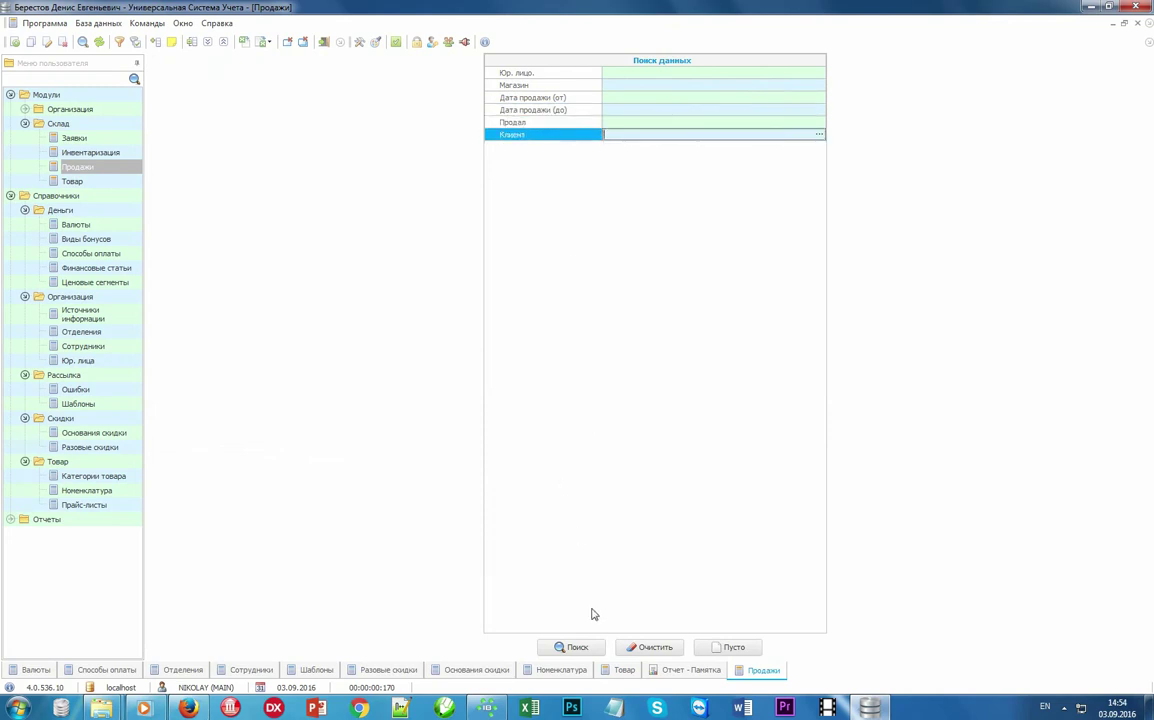
{"action": "left_click", "coordinate": [577, 647]}
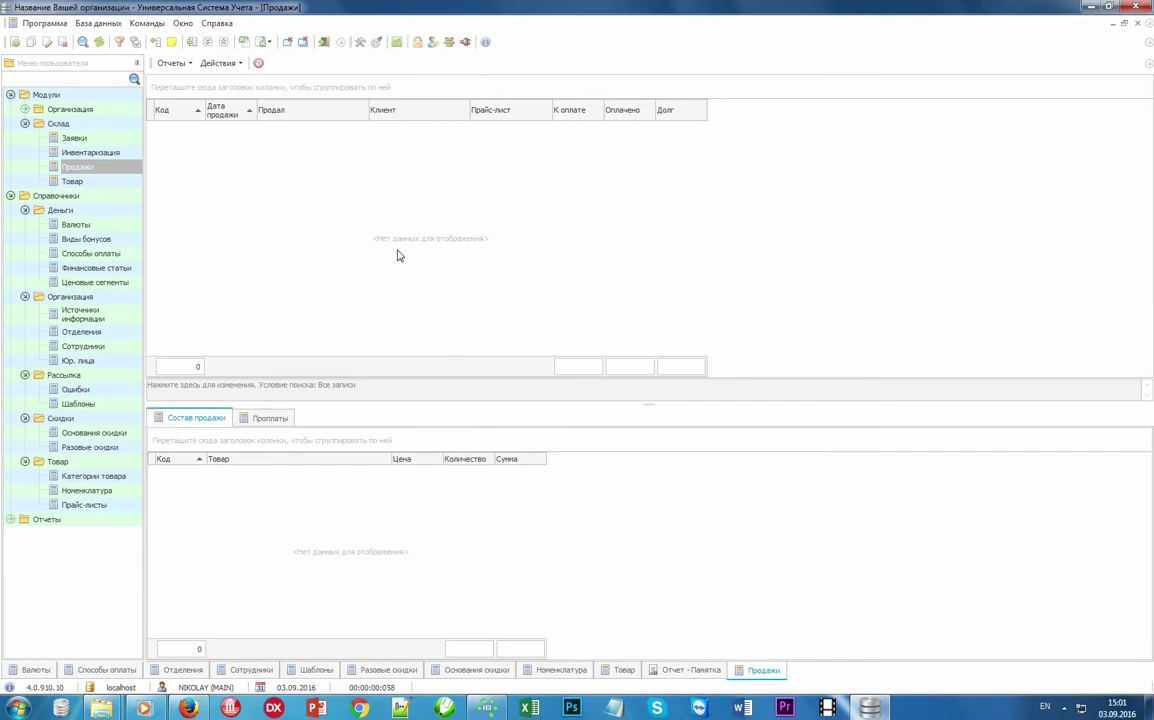
Start a sale with Провести продажу, identify the client by entering the card number, and check the seller field.
{"action": "left_click", "coordinate": [226, 63]}
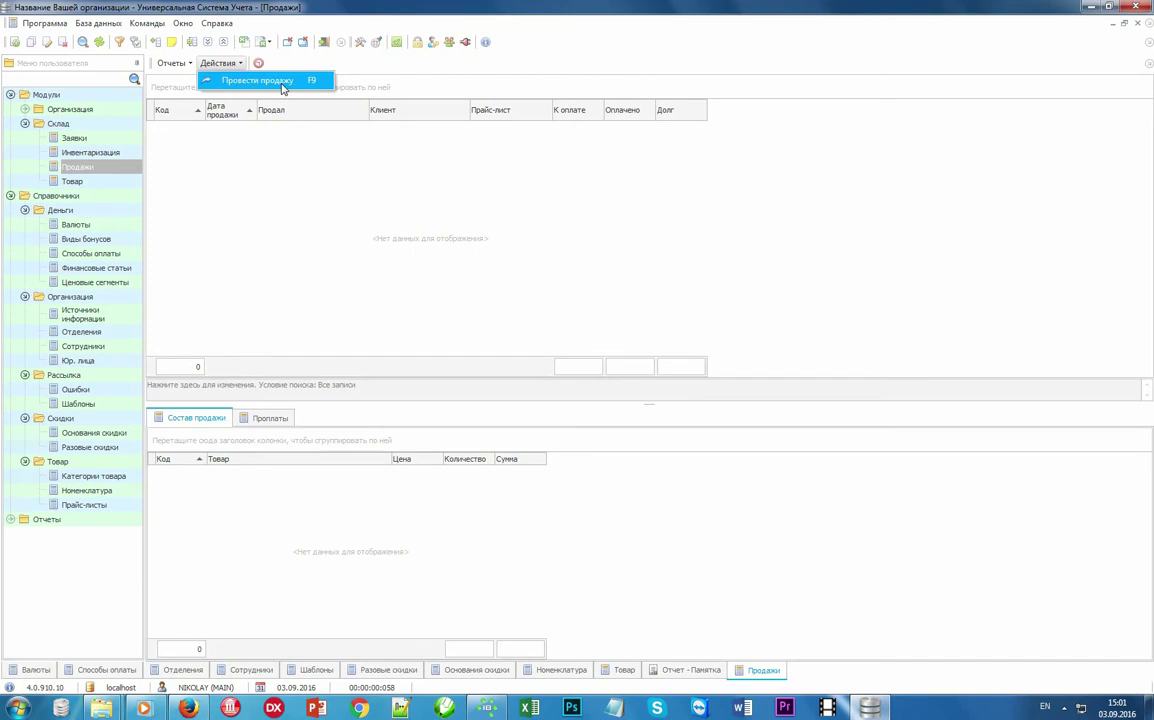
{"action": "left_click", "coordinate": [280, 82]}
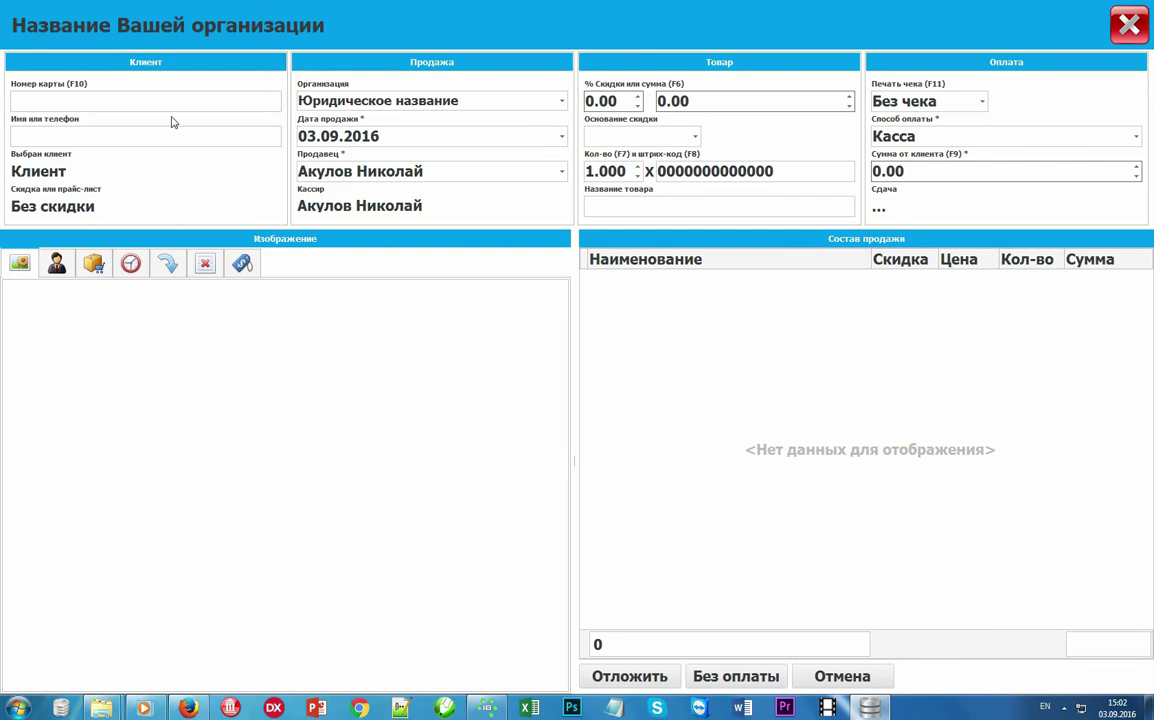
{"action": "type", "text": "12345"}
{"action": "key", "text": "Return"}
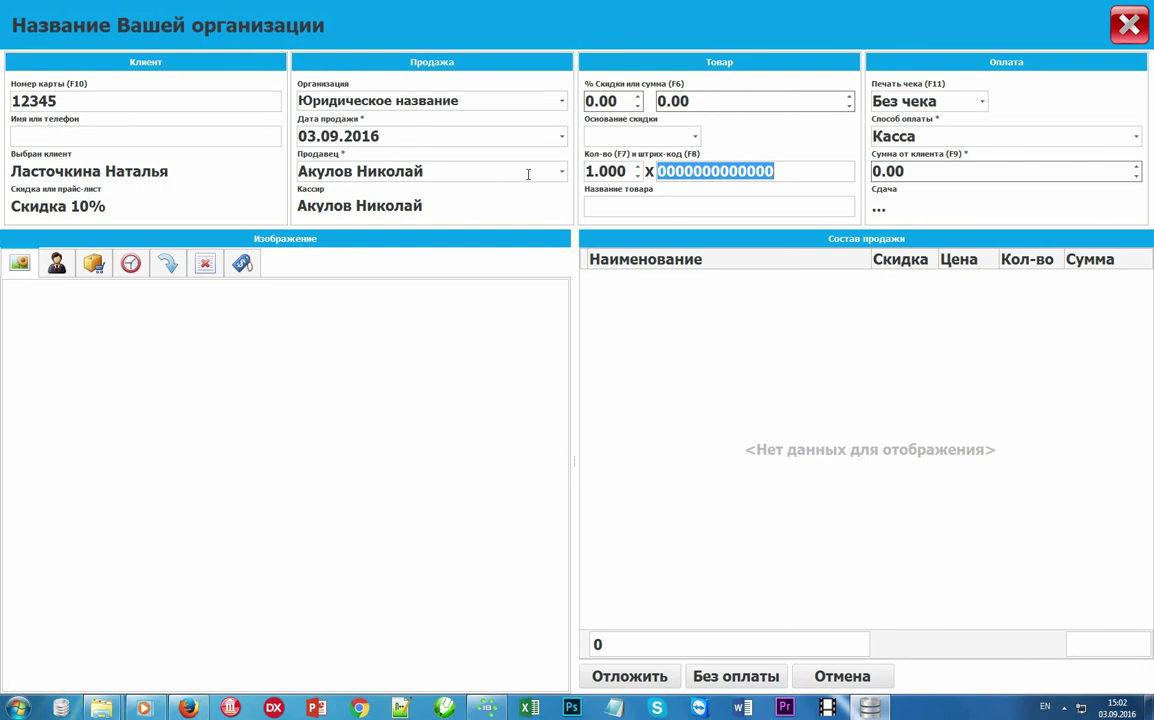
{"action": "left_click", "coordinate": [562, 173]}
{"action": "left_click", "coordinate": [562, 175]}
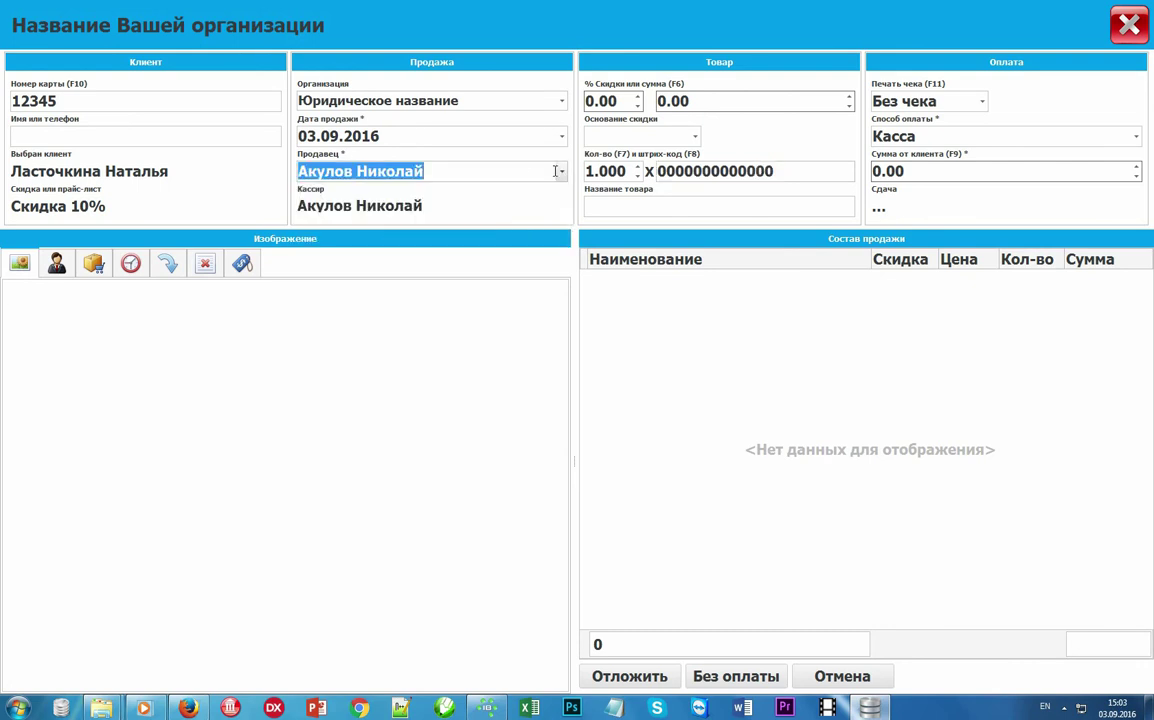
Add the black and blue men's suits to the sale by their barcodes 10001 and 10002.
{"action": "left_click", "coordinate": [786, 175]}
{"action": "type", "text": "10001"}
{"action": "key", "text": "Return"}
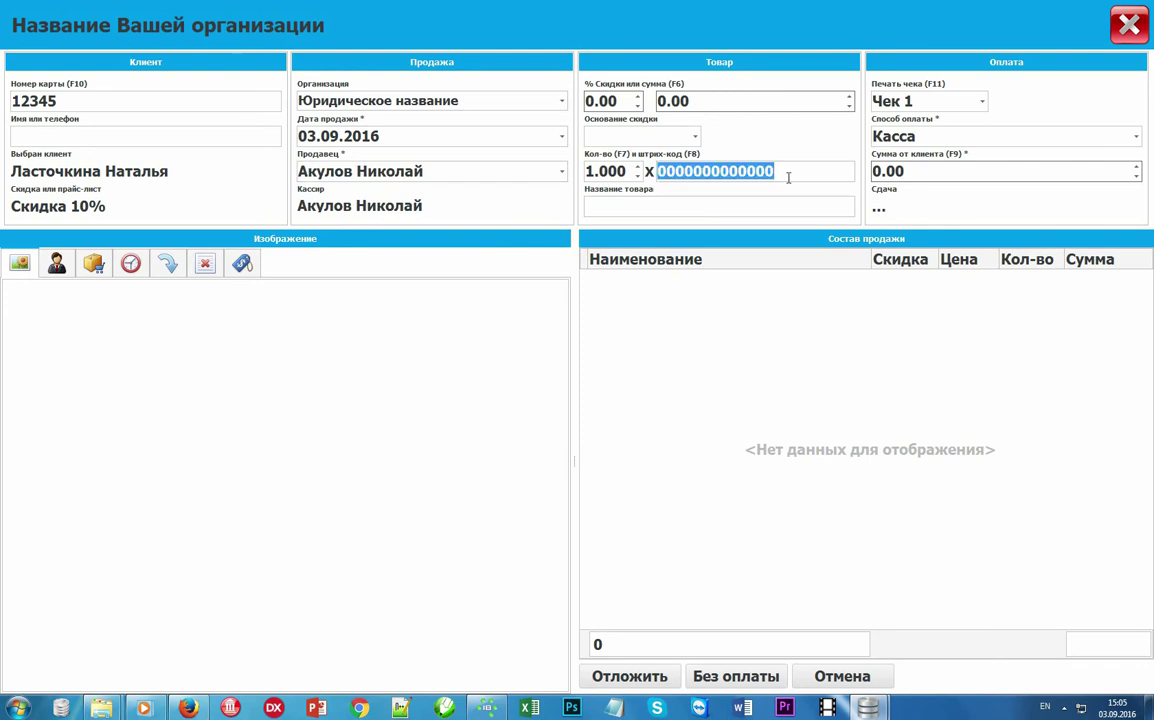
{"action": "type", "text": "10002"}
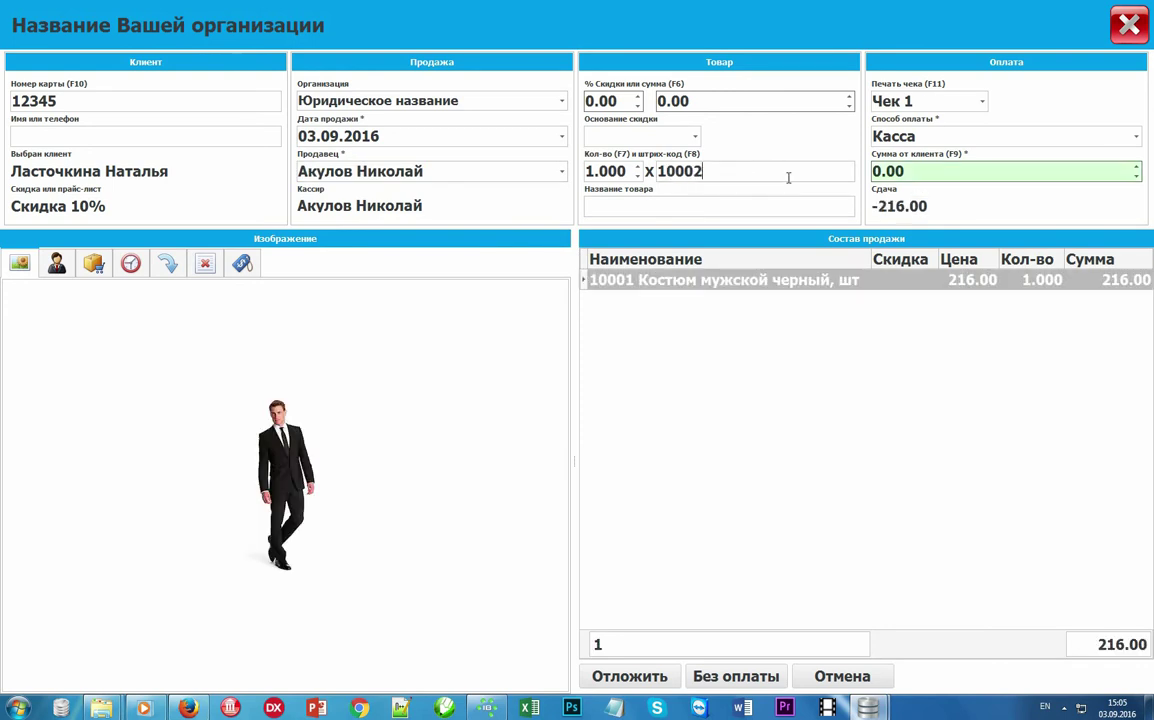
{"action": "key", "text": "Return"}
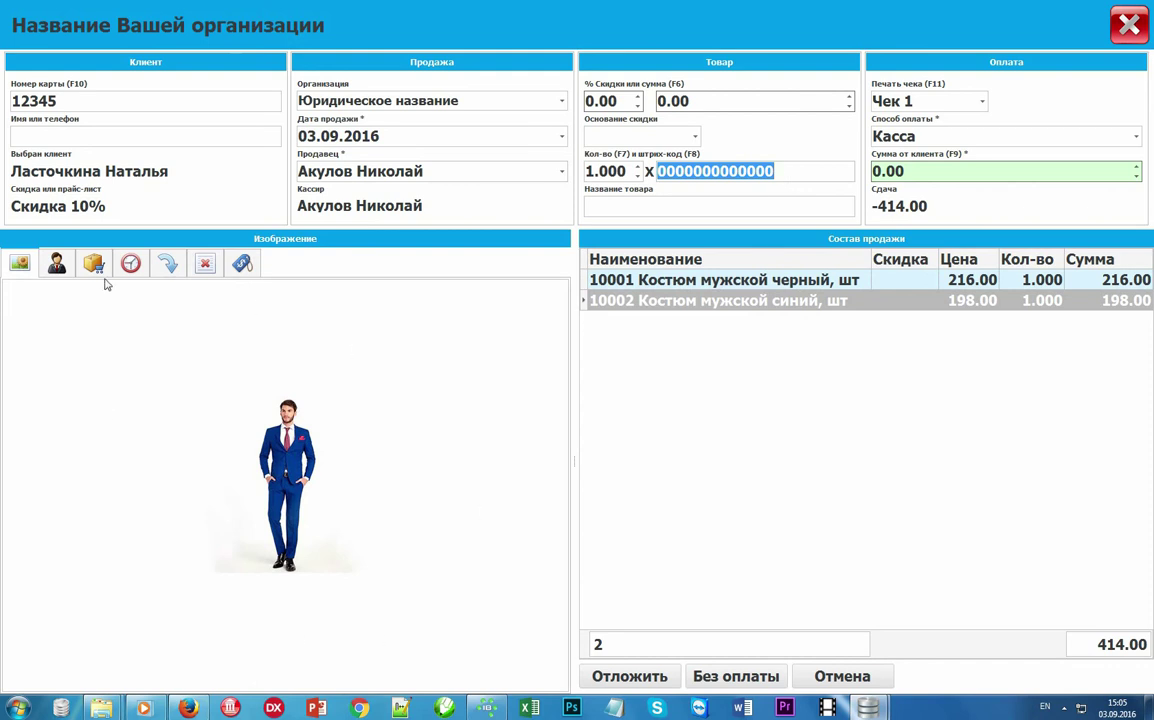
Find products by the name "платье" and add Платье розовое and Платье желтое to the sale.
{"action": "left_click", "coordinate": [632, 208]}
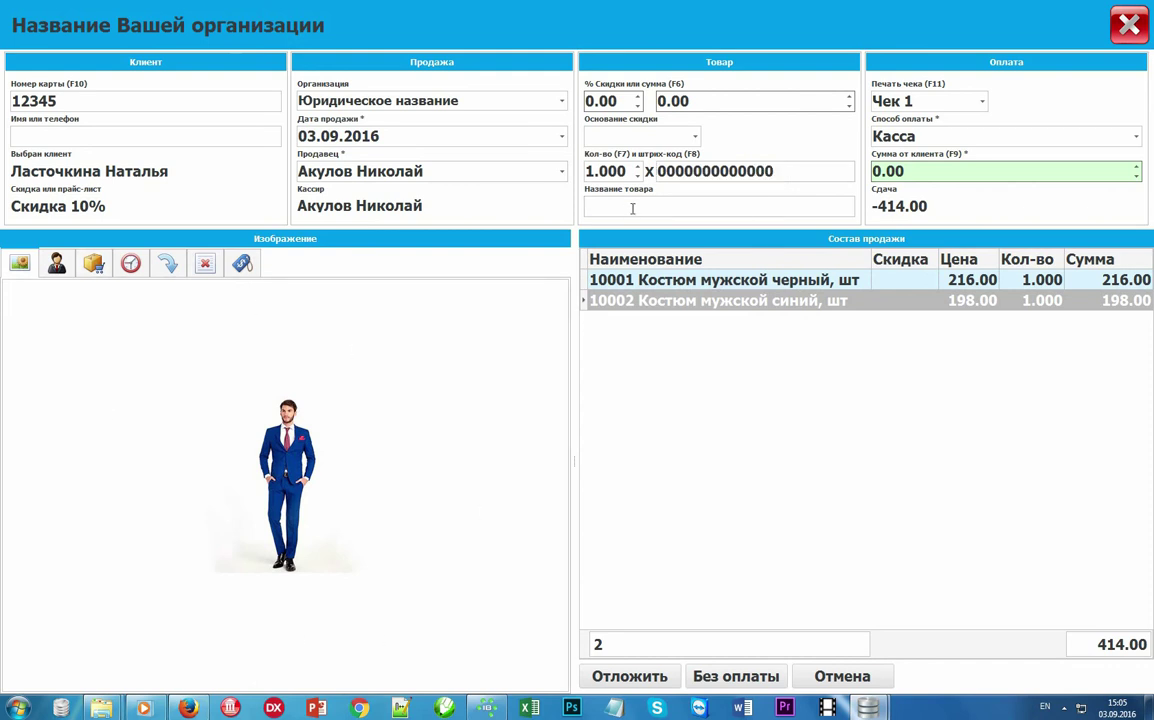
{"action": "type", "text": "платье"}
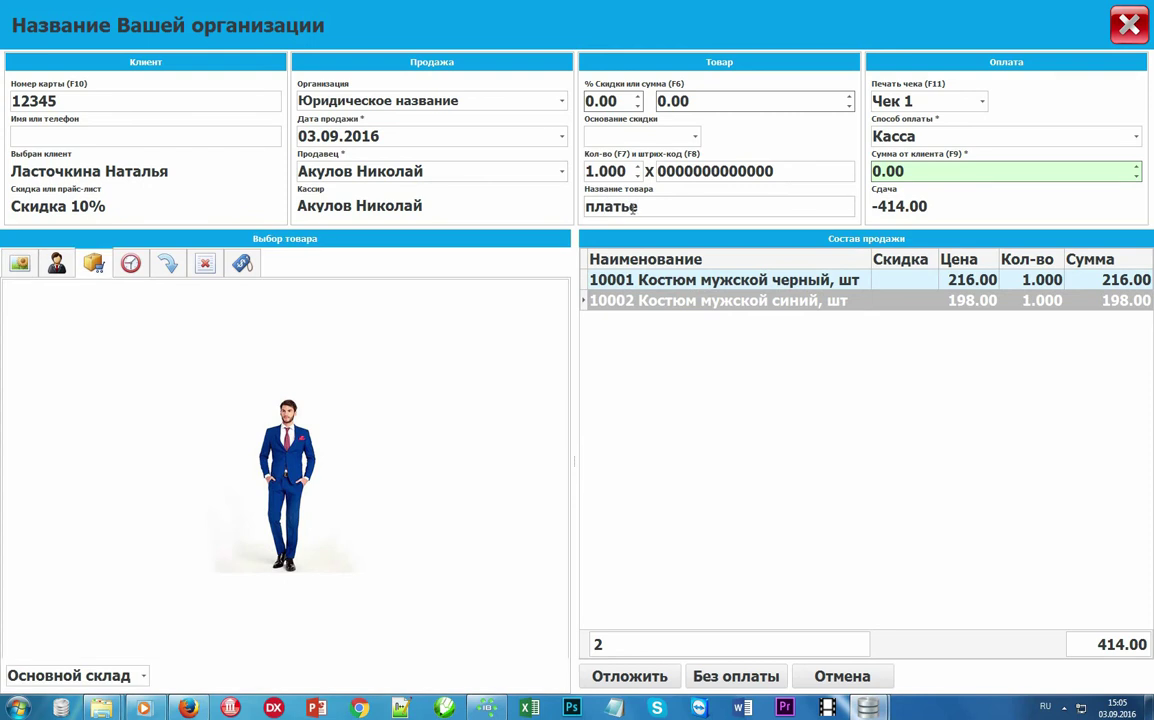
{"action": "double_click", "coordinate": [527, 385]}
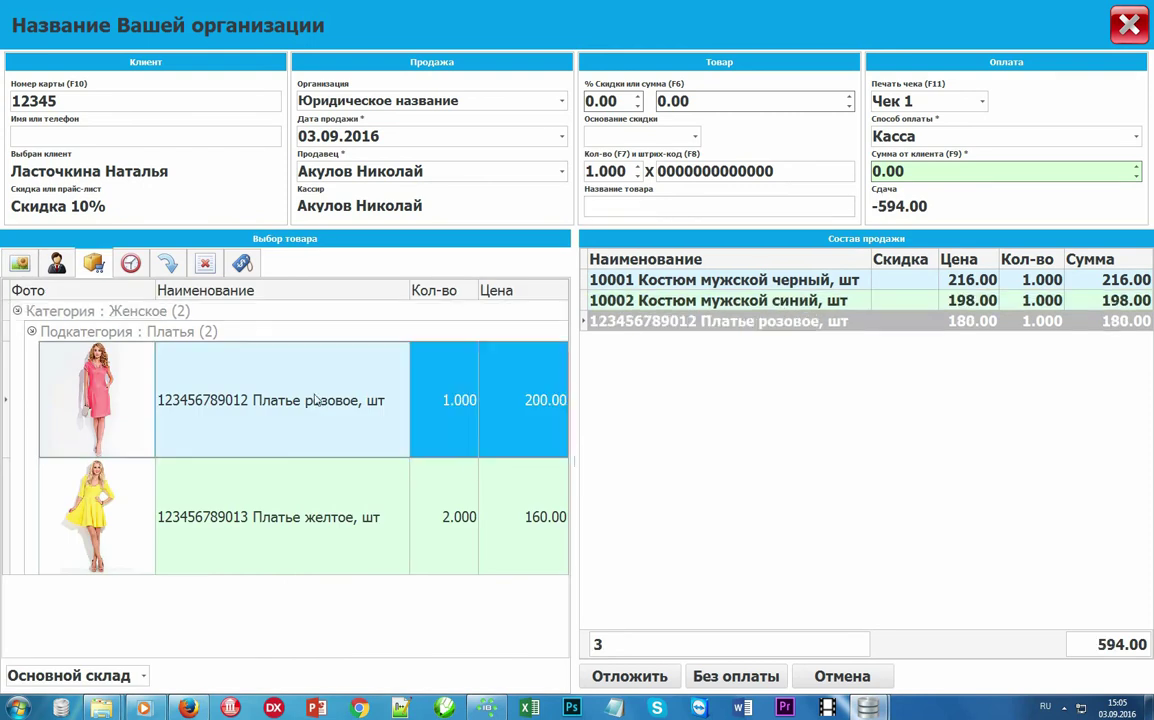
{"action": "left_click", "coordinate": [328, 490]}
{"action": "double_click", "coordinate": [328, 490]}
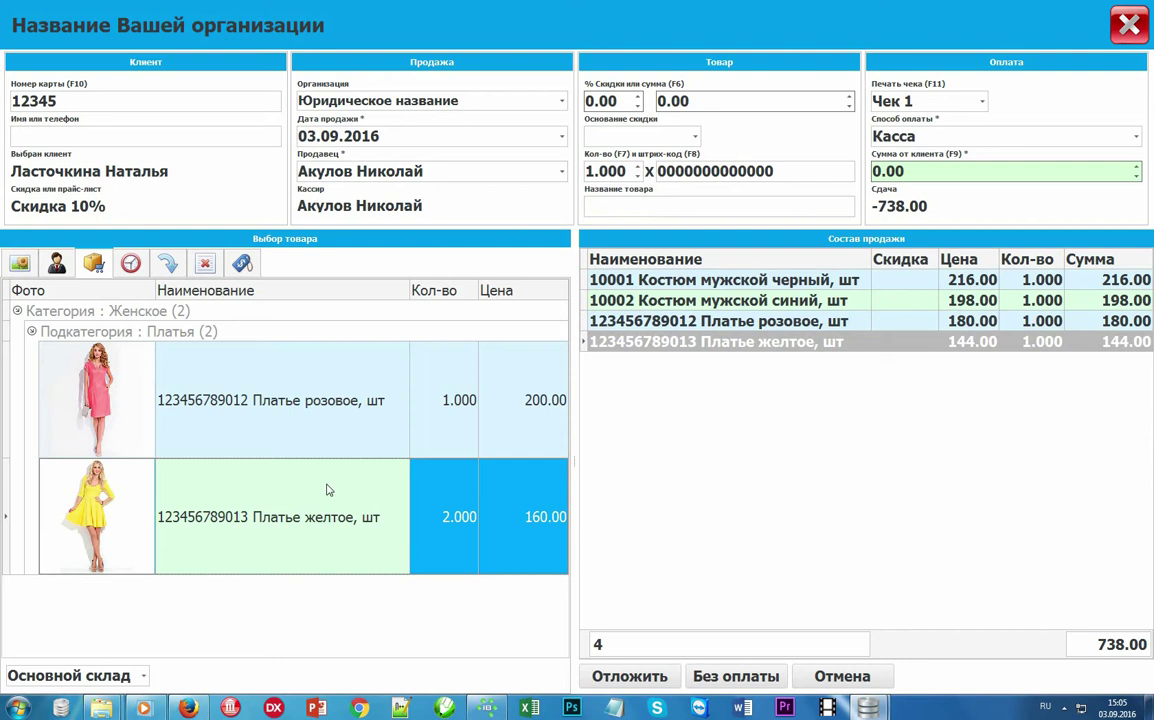
Set receipt printing to Без чека, enter 1000 as the amount received from the client, and complete the sale.
{"action": "left_click", "coordinate": [886, 95]}
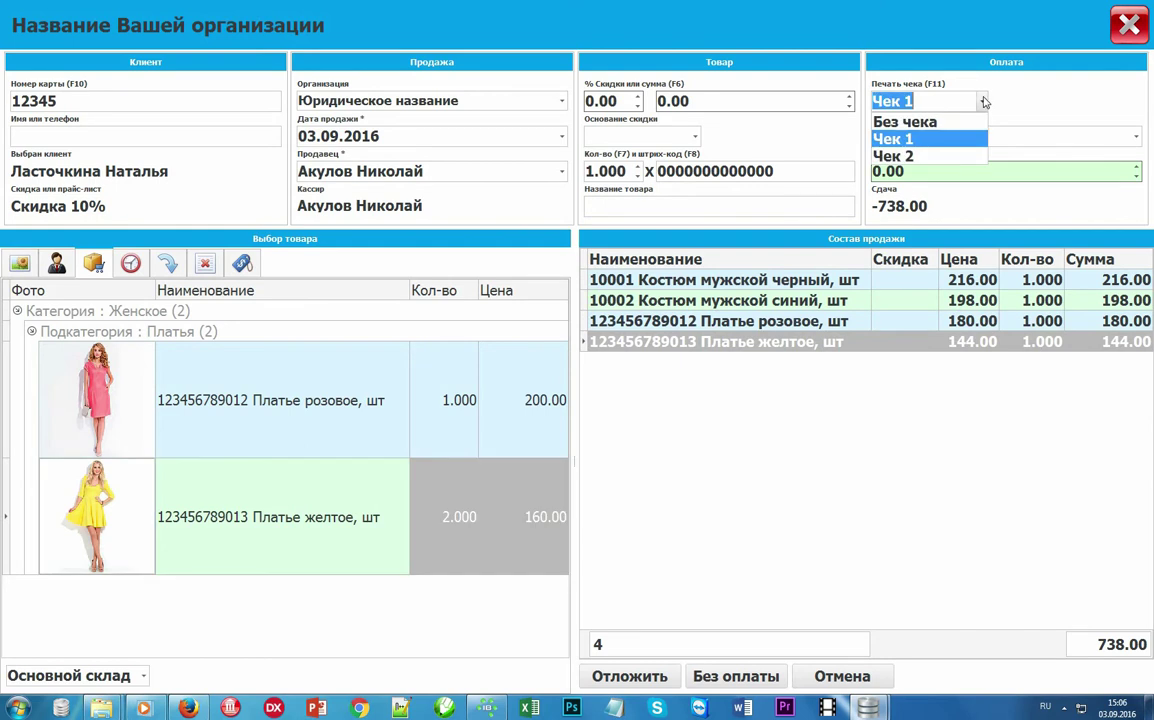
{"action": "left_click", "coordinate": [972, 122]}
{"action": "left_click", "coordinate": [958, 170]}
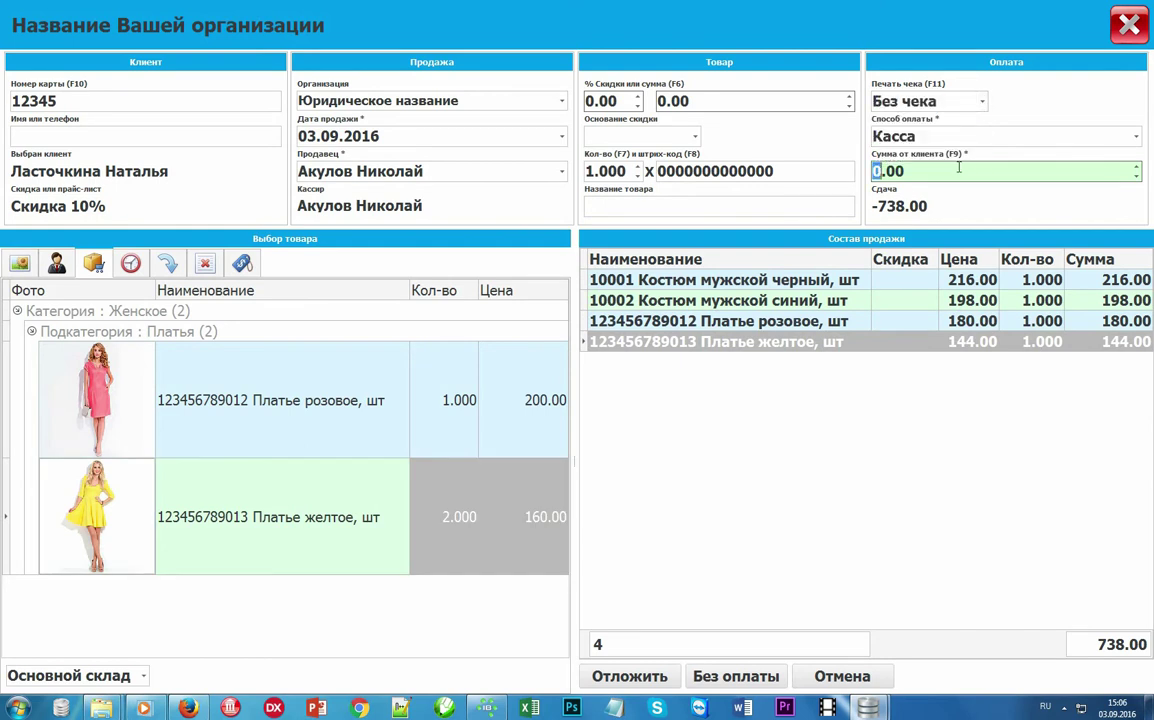
{"action": "type", "text": "1000"}
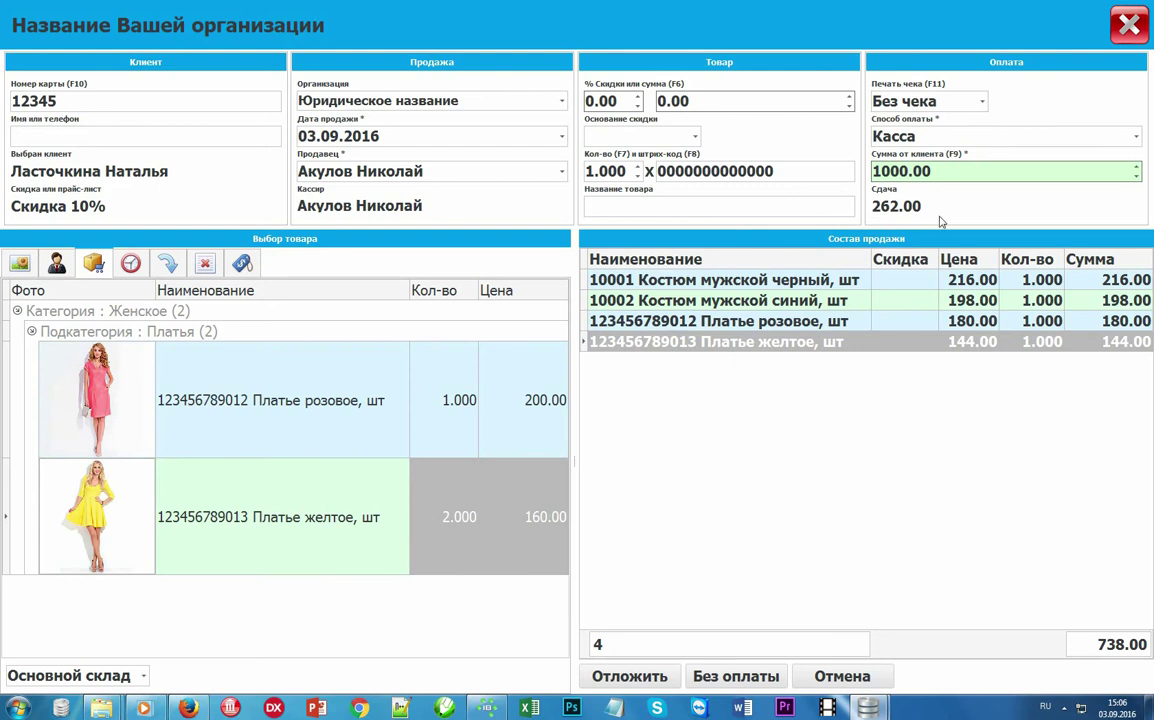
{"action": "key", "text": "Return"}
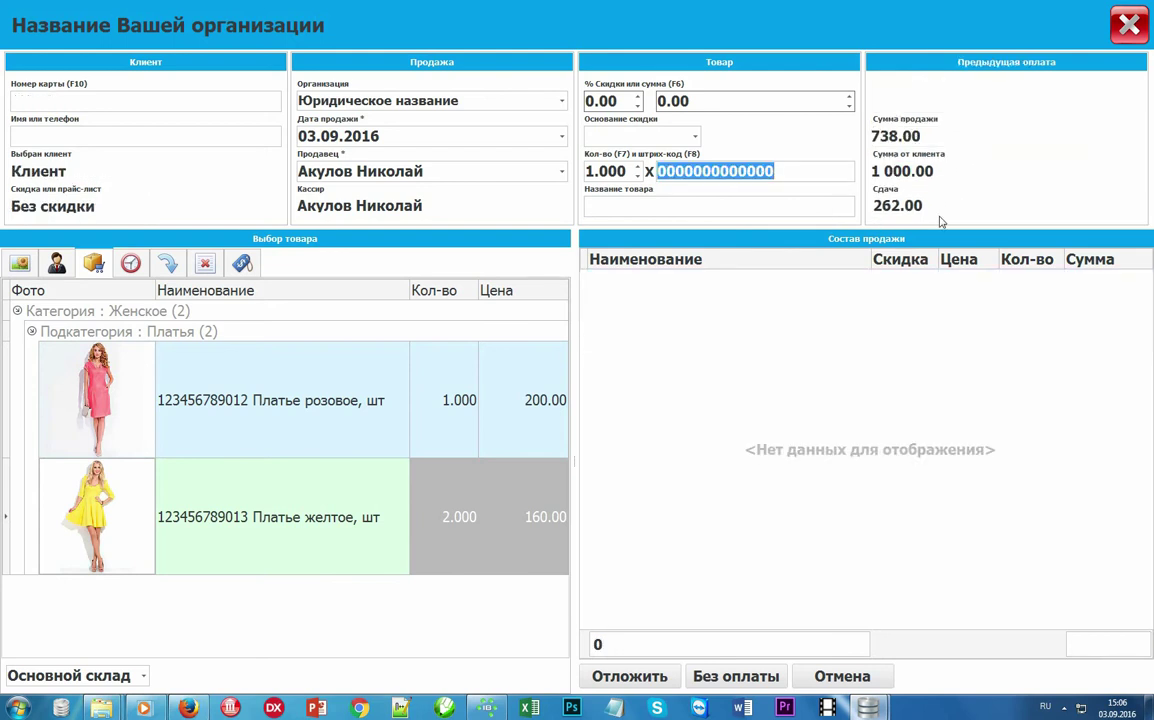
Add the product with barcode 10001 to a new sale, keep receipt printing at Без чека, and postpone the sale.
{"action": "type", "text": "10001"}
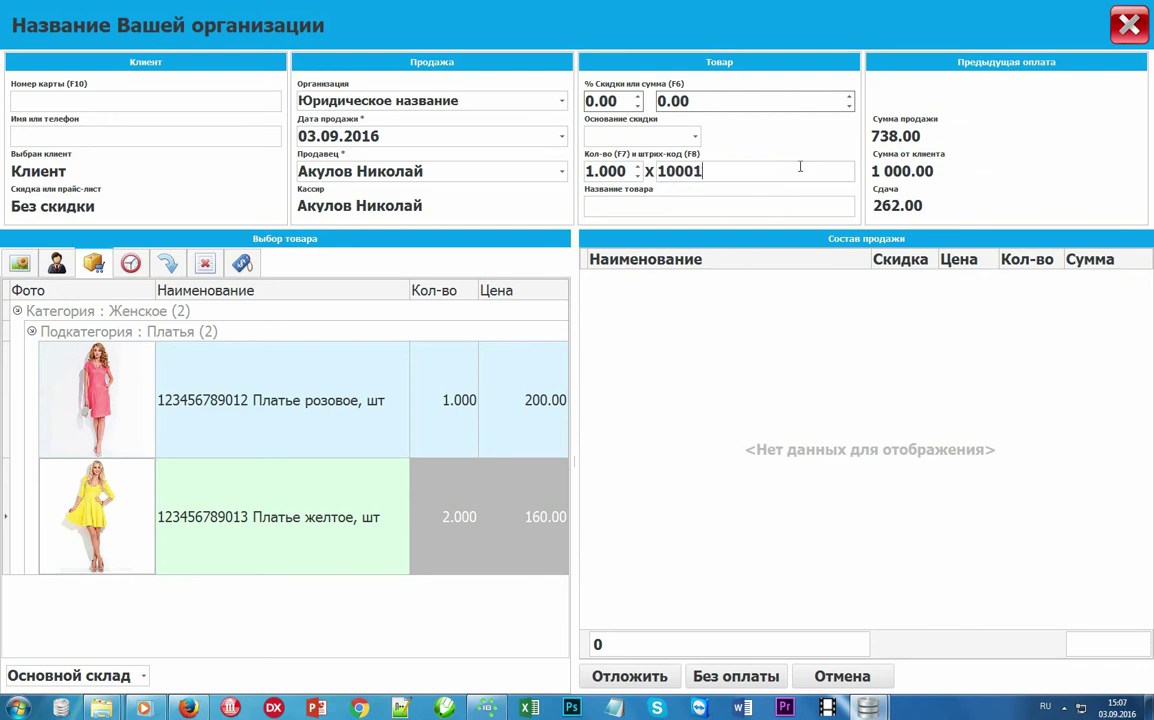
{"action": "key", "text": "Return"}
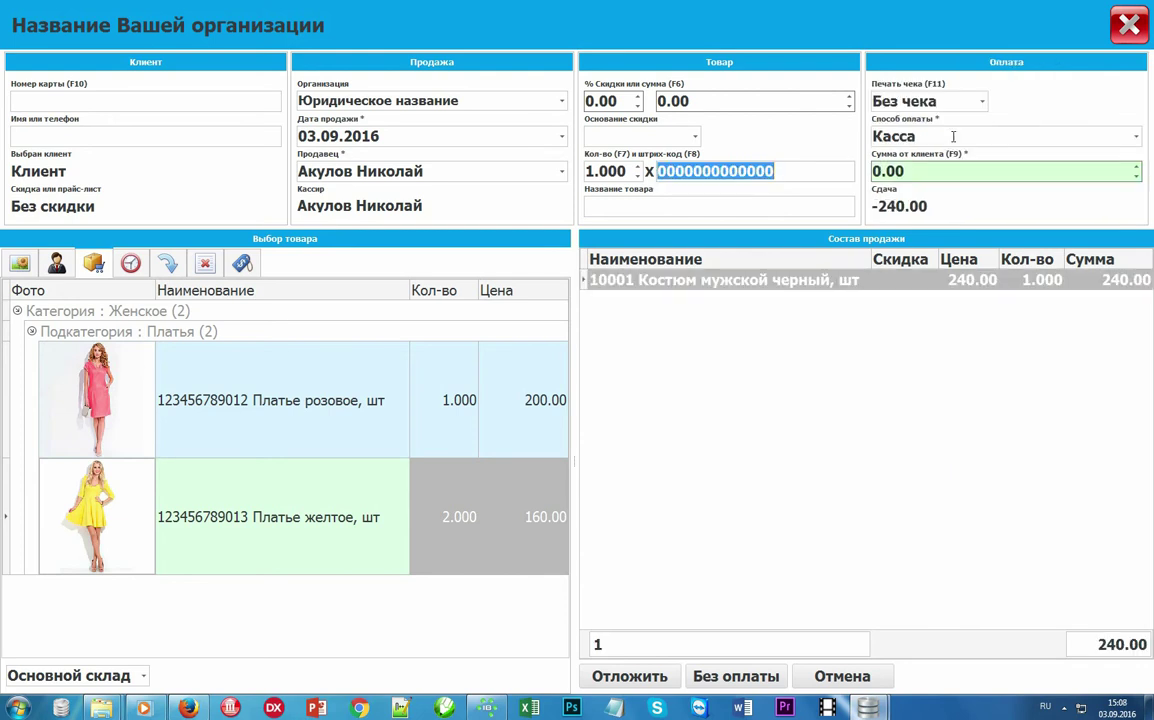
{"action": "left_click", "coordinate": [982, 102]}
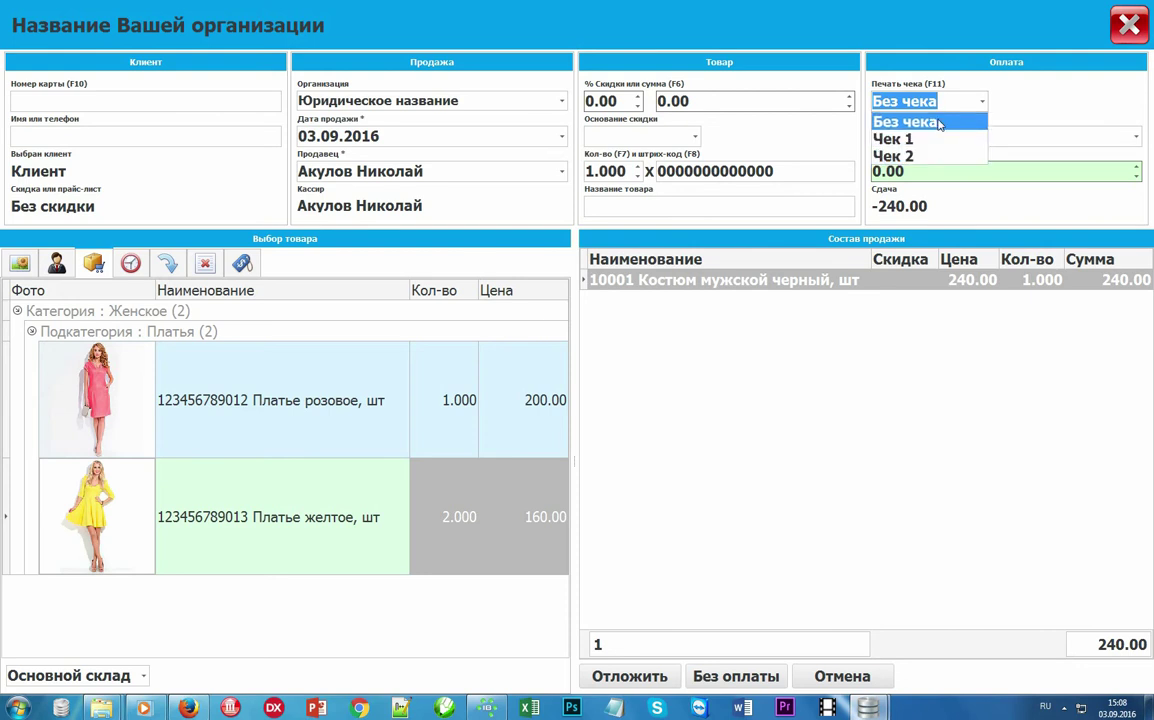
{"action": "left_click", "coordinate": [902, 121]}
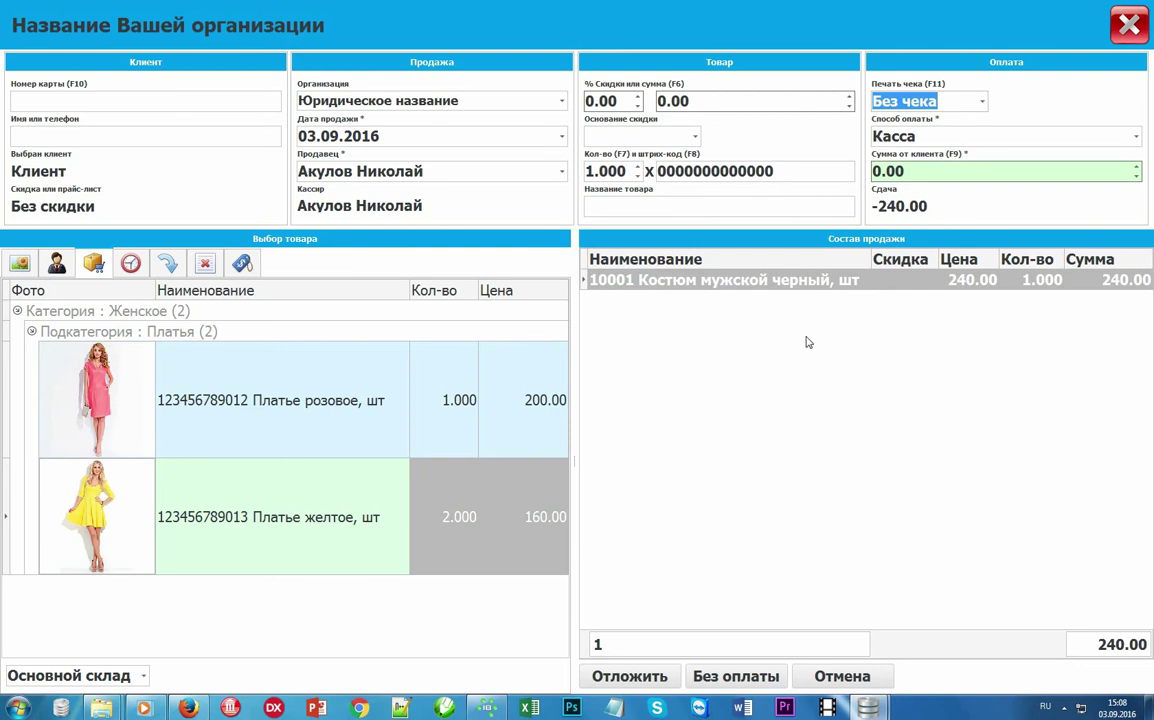
{"action": "left_click", "coordinate": [722, 300]}
{"action": "left_click", "coordinate": [640, 677]}
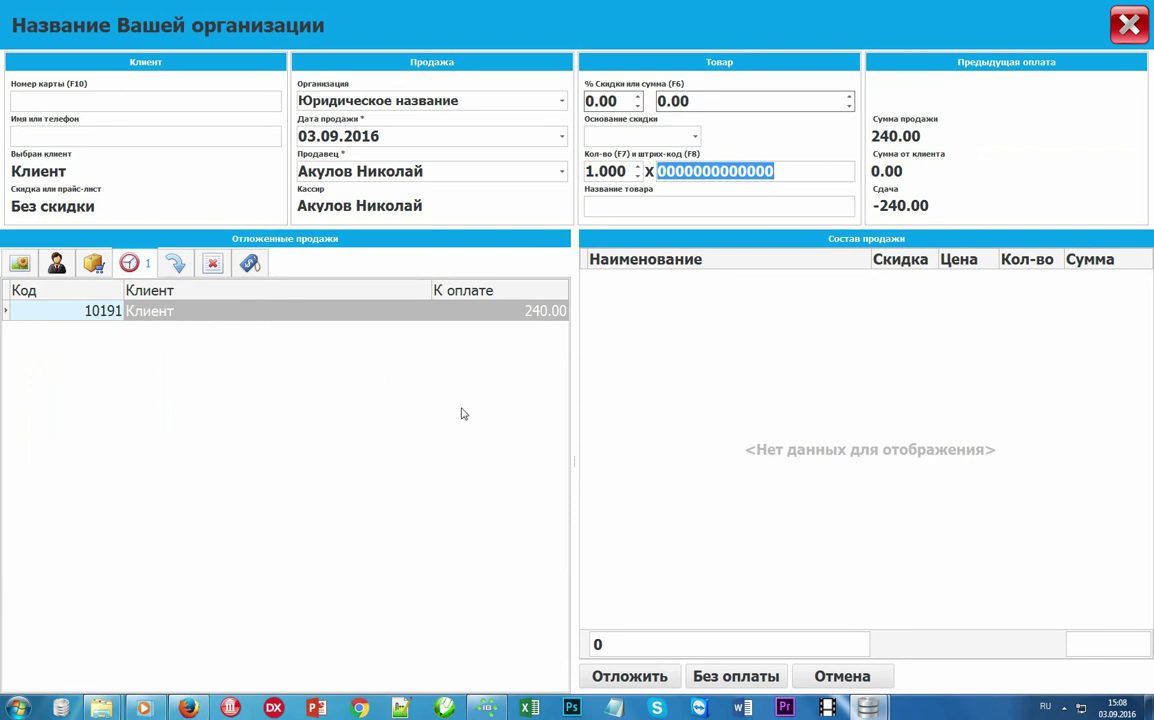
Resume the postponed sale, complete it with 500 received from the client, and leave the sale window.
{"action": "double_click", "coordinate": [390, 318]}
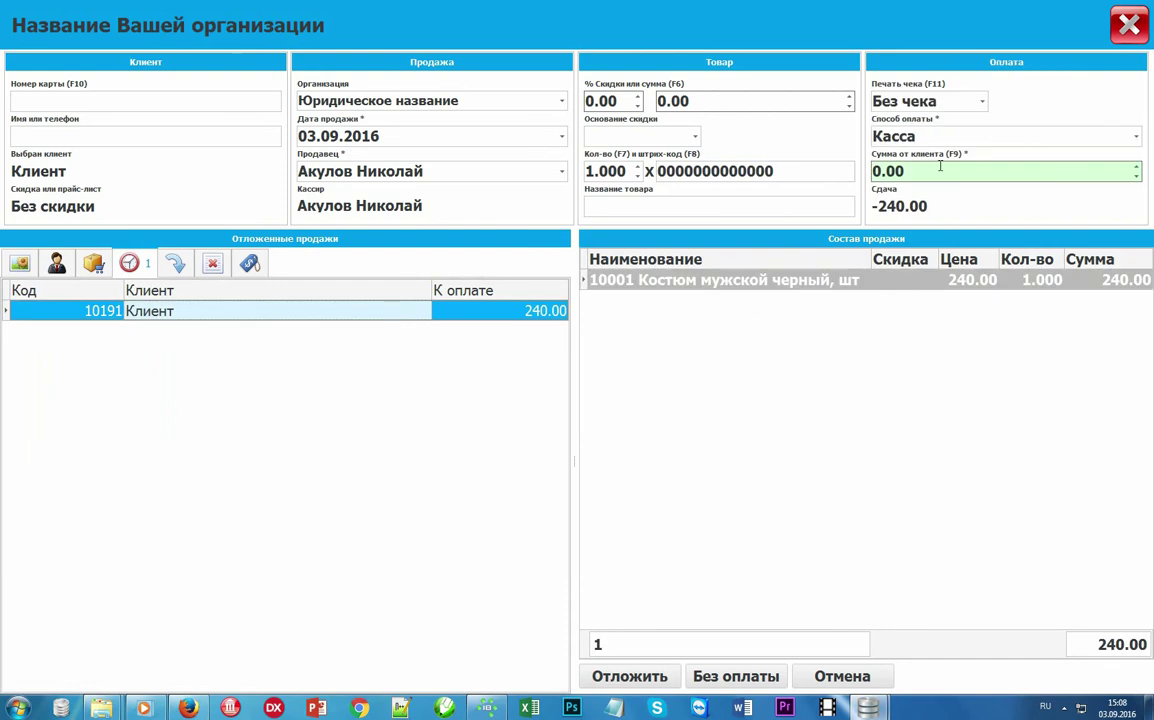
{"action": "type", "text": "500"}
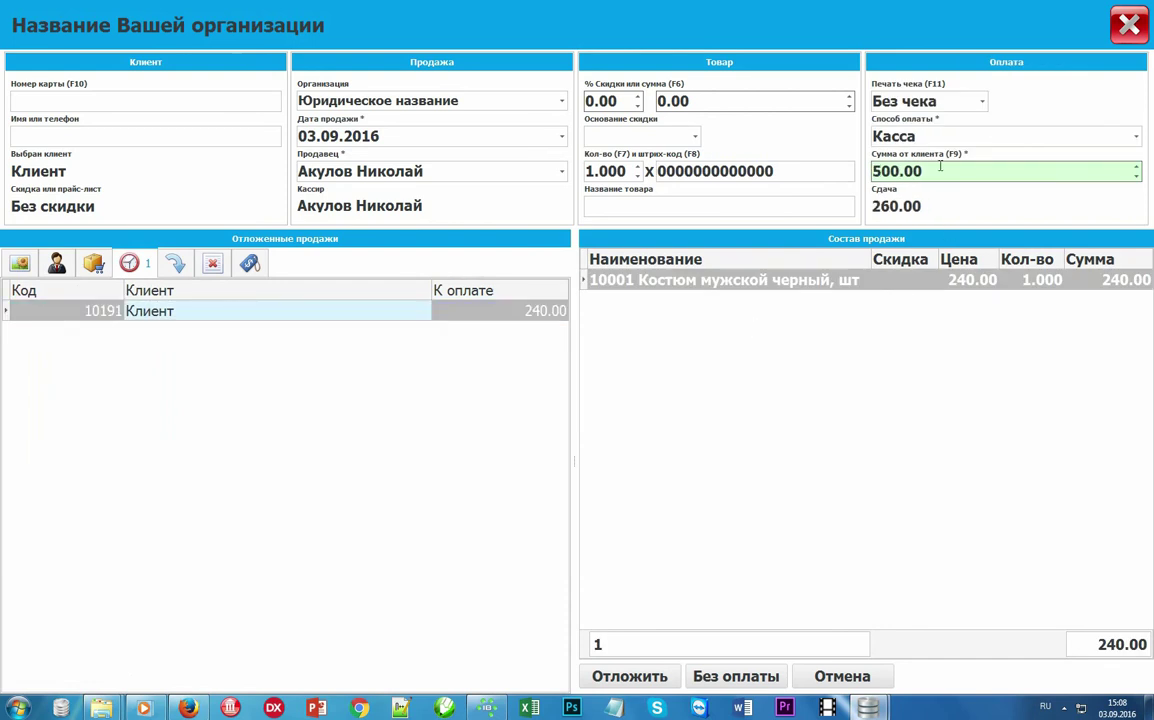
{"action": "key", "text": "Return"}
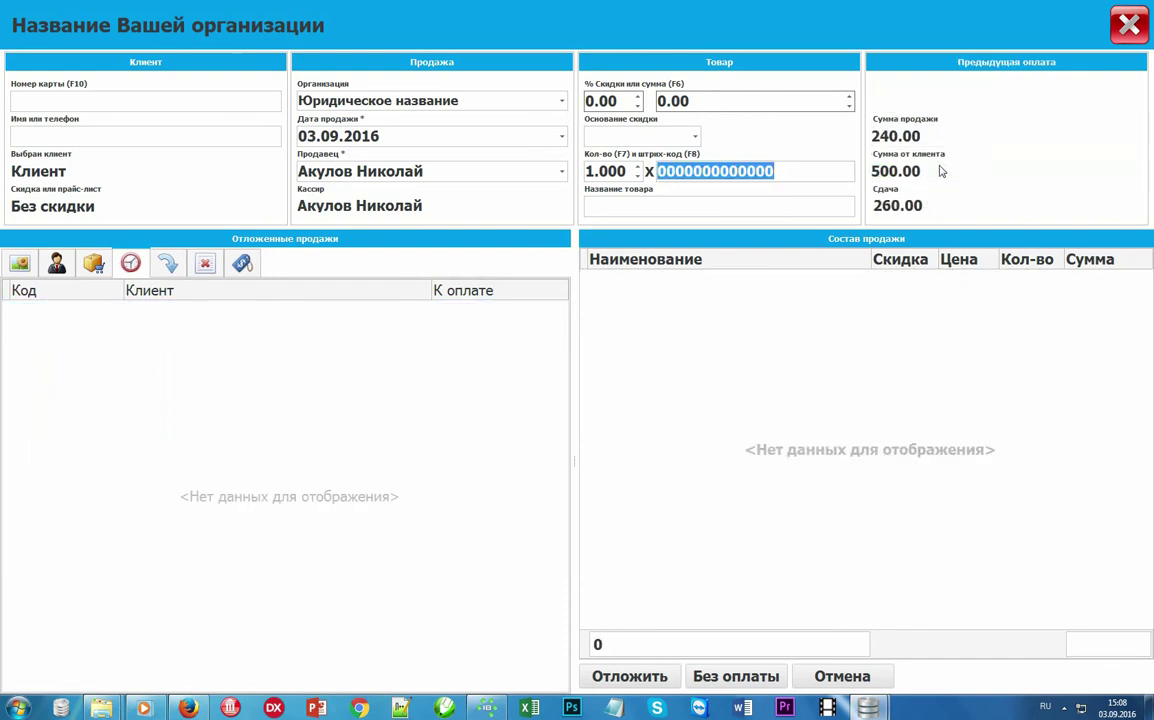
{"action": "key", "text": "Escape"}
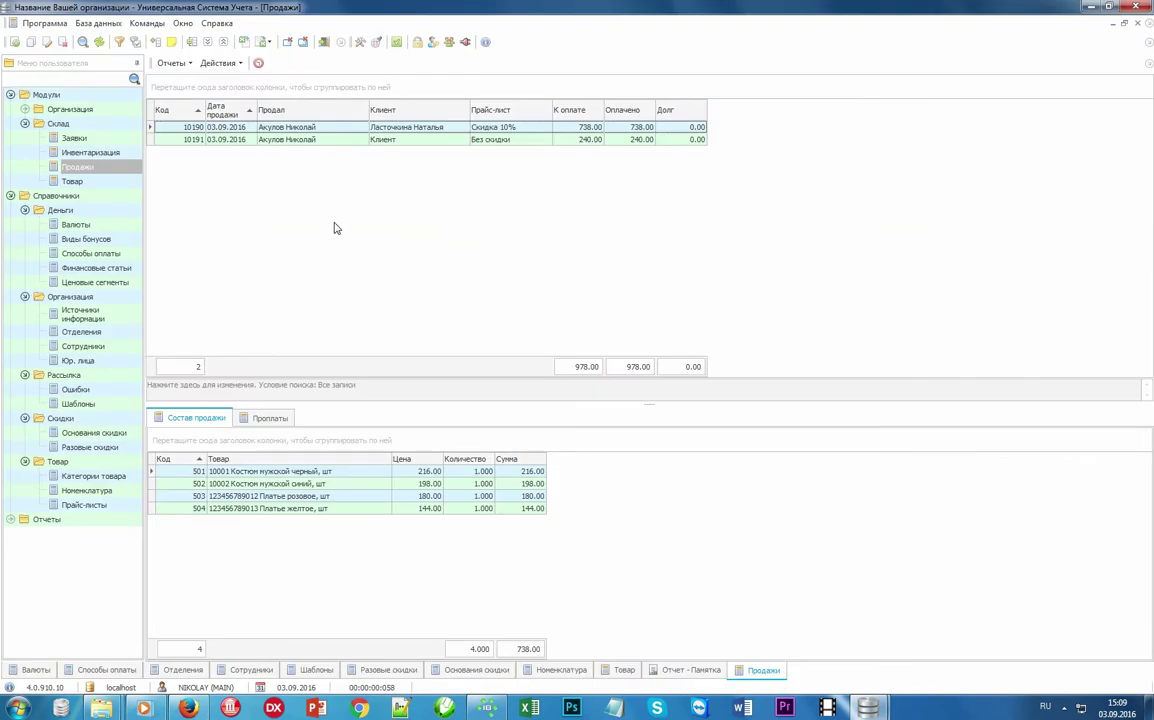
Generate the Чек report for the four-item sale in the Продажи list.
{"action": "left_click", "coordinate": [265, 126]}
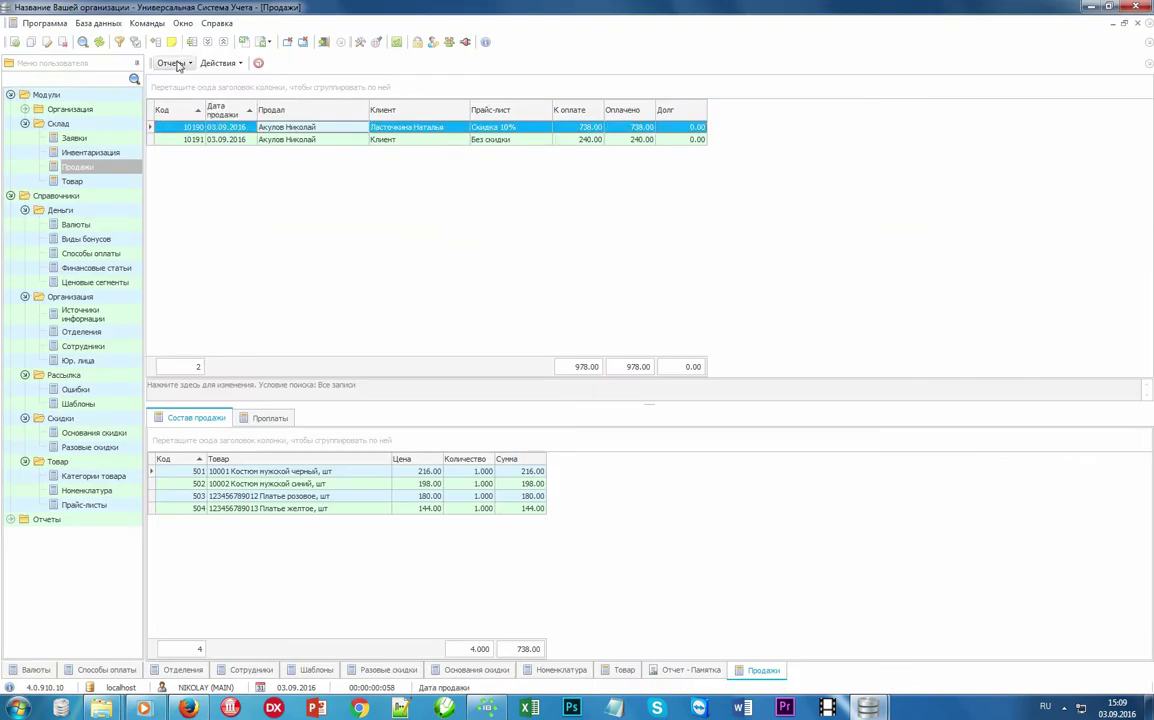
{"action": "left_click", "coordinate": [172, 63]}
{"action": "left_click", "coordinate": [183, 97]}
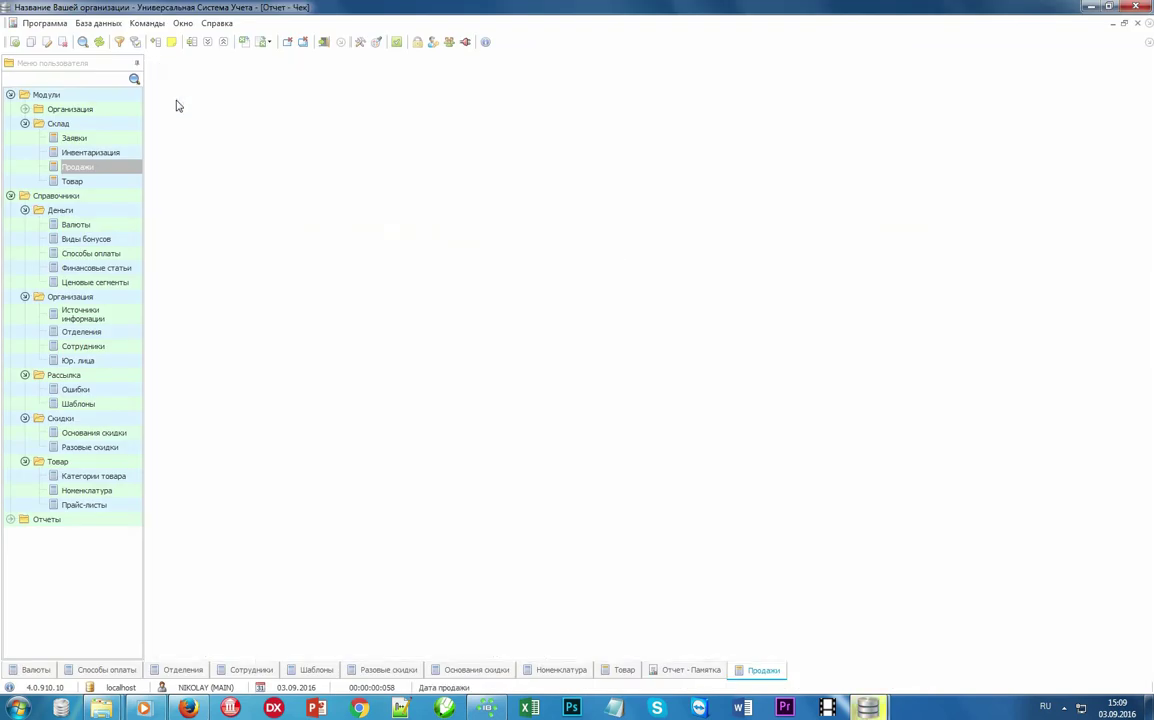
{"action": "scroll", "coordinate": [515, 360], "scroll_direction": "up", "scroll_amount": 3}
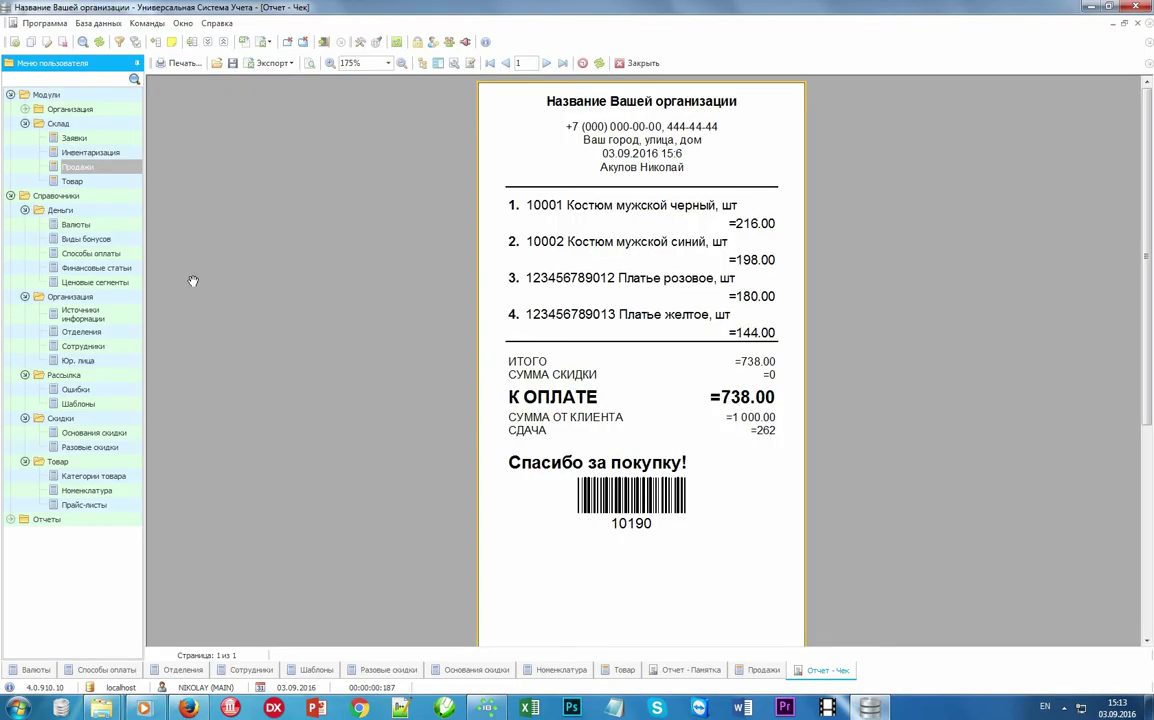
Open the Инвентаризация module, run the search with empty criteria, and select the Основной склад stocktake.
{"action": "left_click", "coordinate": [95, 152]}
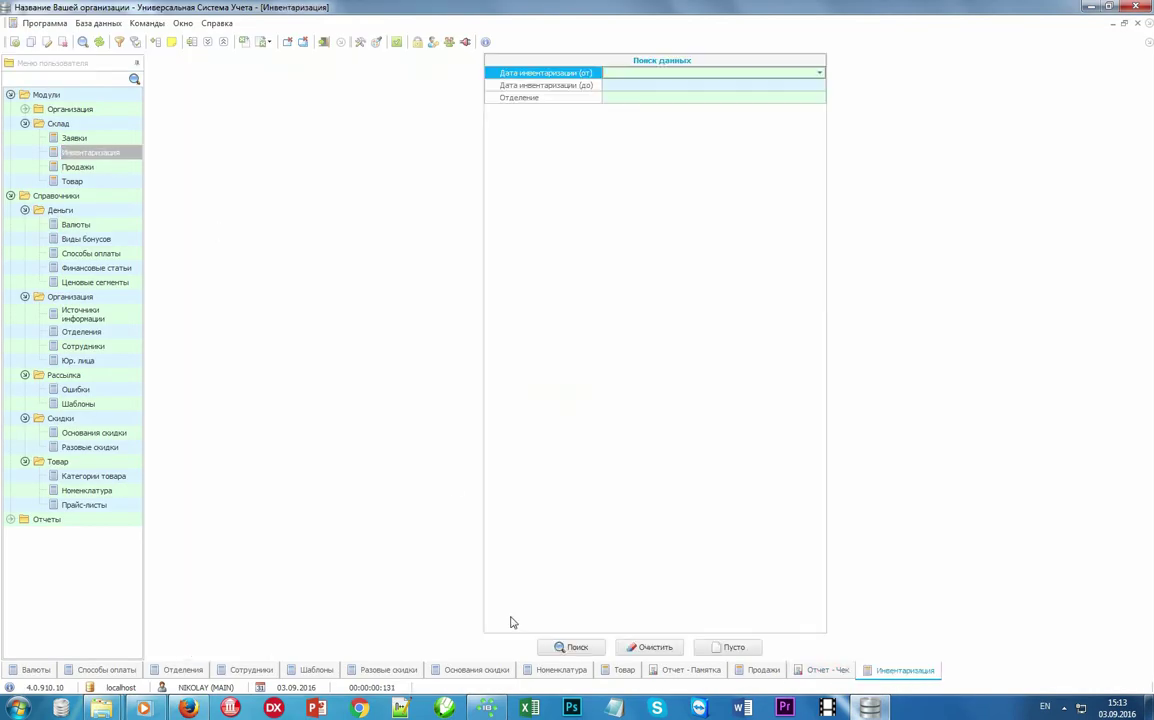
{"action": "left_click", "coordinate": [570, 647]}
{"action": "left_click", "coordinate": [293, 127]}
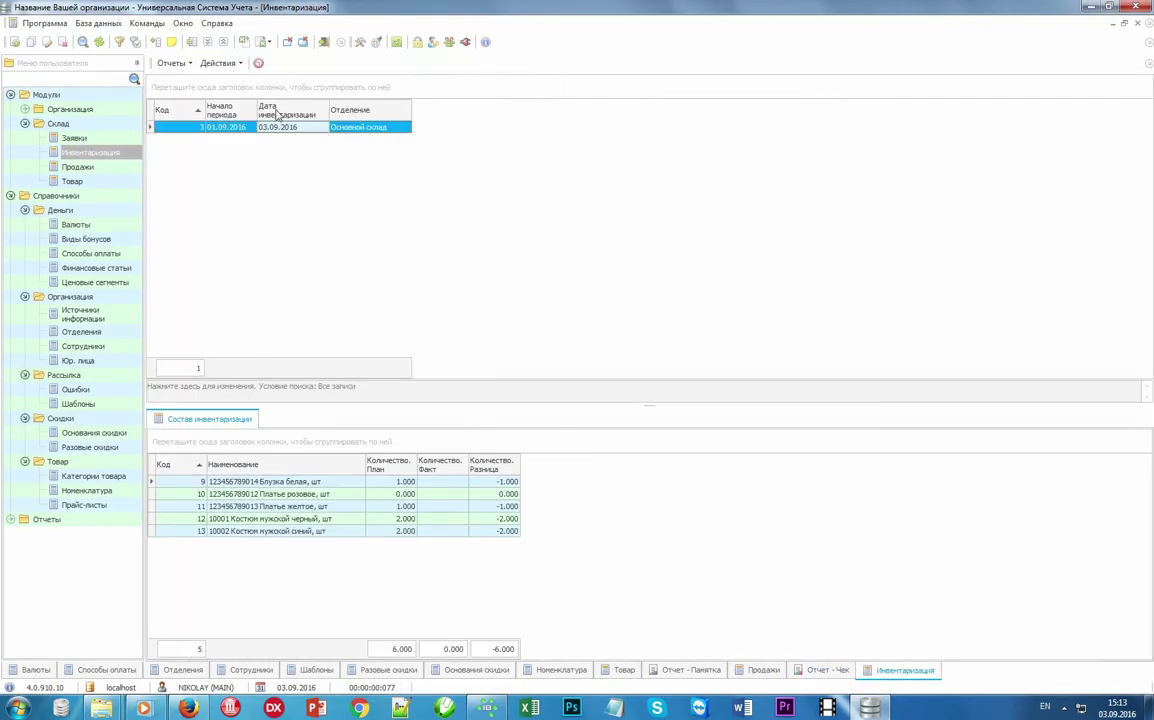
Record the actual stocktake quantities by barcode: two units of 10001 and one unit of 10002.
{"action": "left_click", "coordinate": [228, 64]}
{"action": "left_click", "coordinate": [240, 95]}
{"action": "type", "text": "100"}
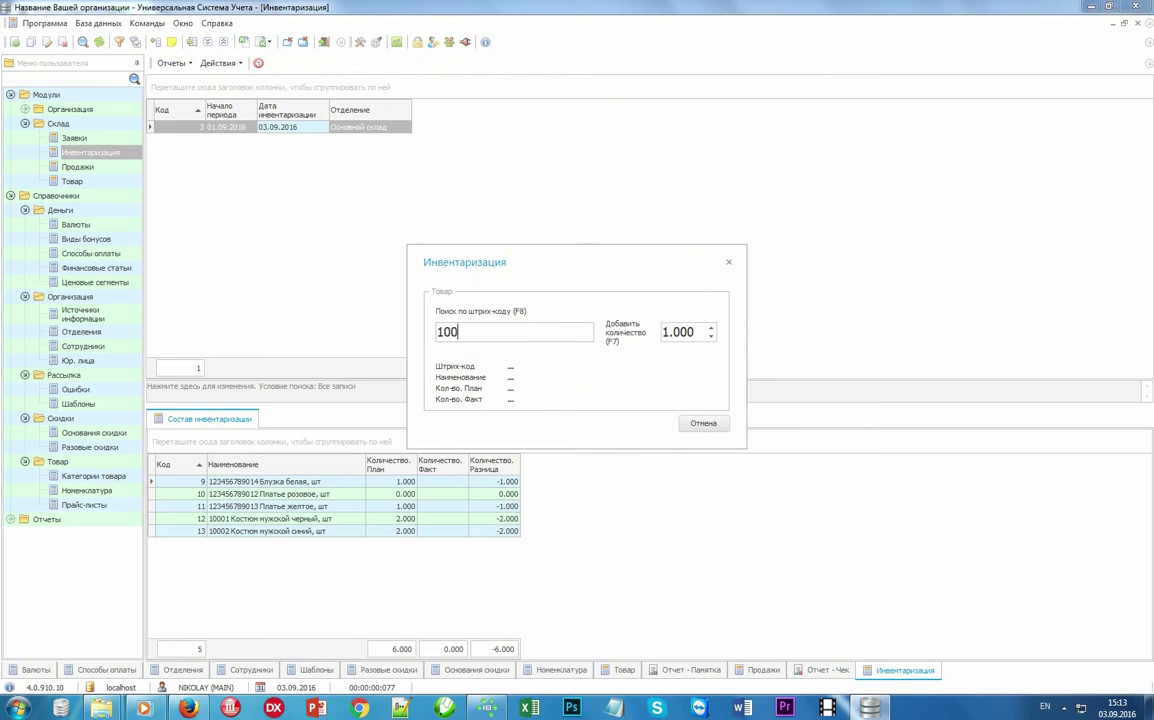
{"action": "type", "text": "01"}
{"action": "key", "text": "Return"}
{"action": "type", "text": "10001"}
{"action": "key", "text": "Return"}
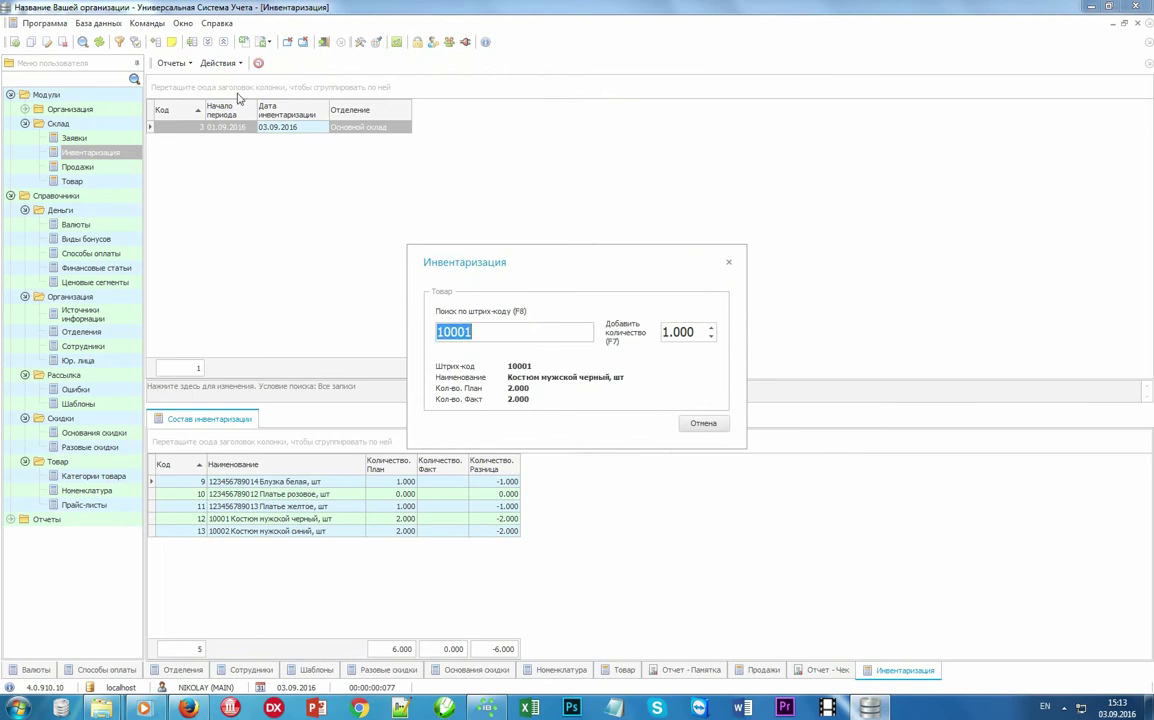
{"action": "type", "text": "10002"}
{"action": "key", "text": "Return"}
{"action": "left_click", "coordinate": [715, 426]}
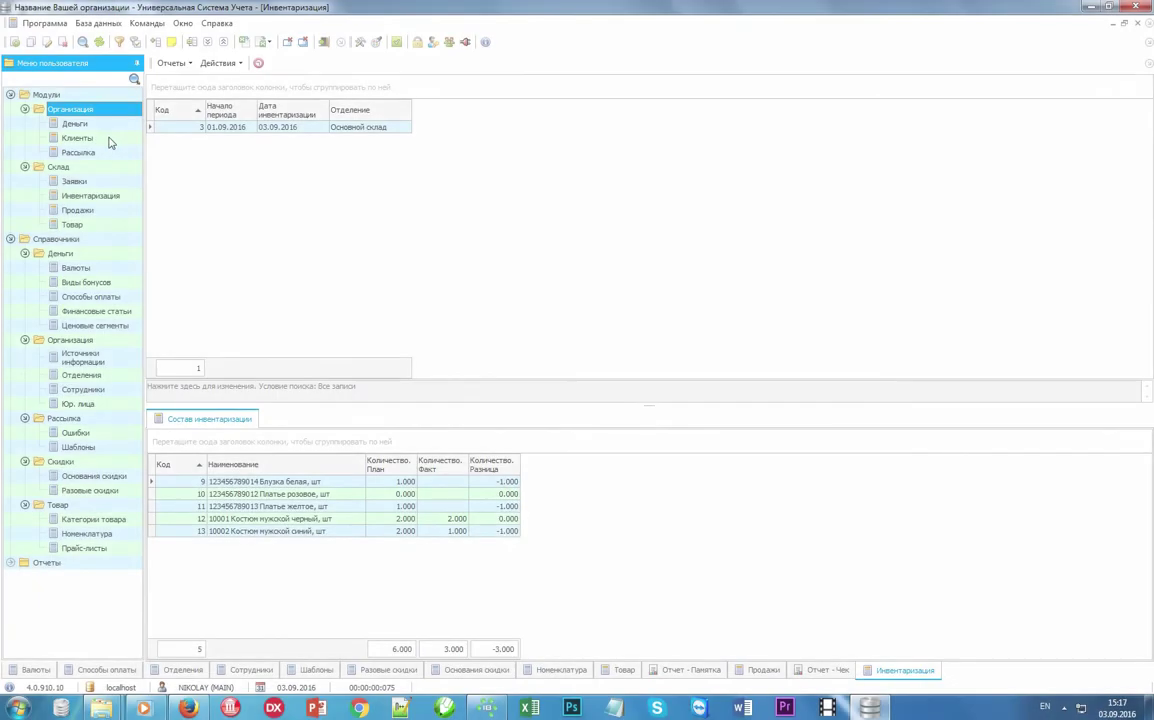
Open the VIP client's record from the Клиенты module and review the options for its category and price list.
{"action": "double_click", "coordinate": [110, 141]}
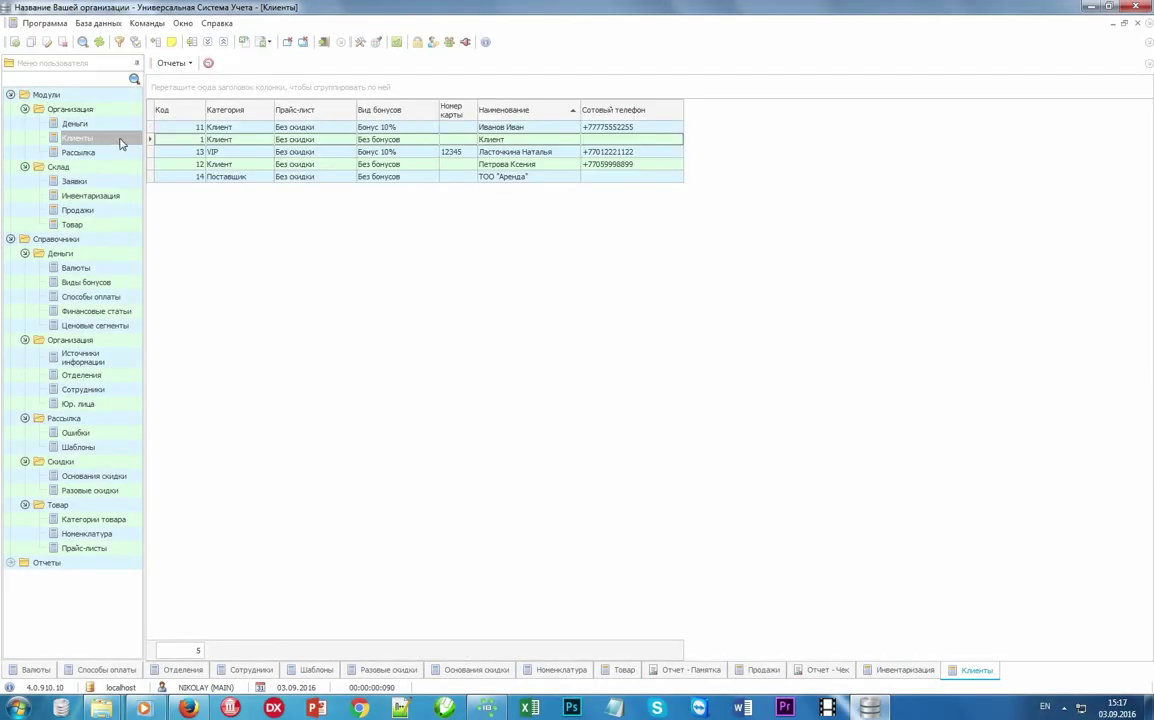
{"action": "double_click", "coordinate": [466, 153]}
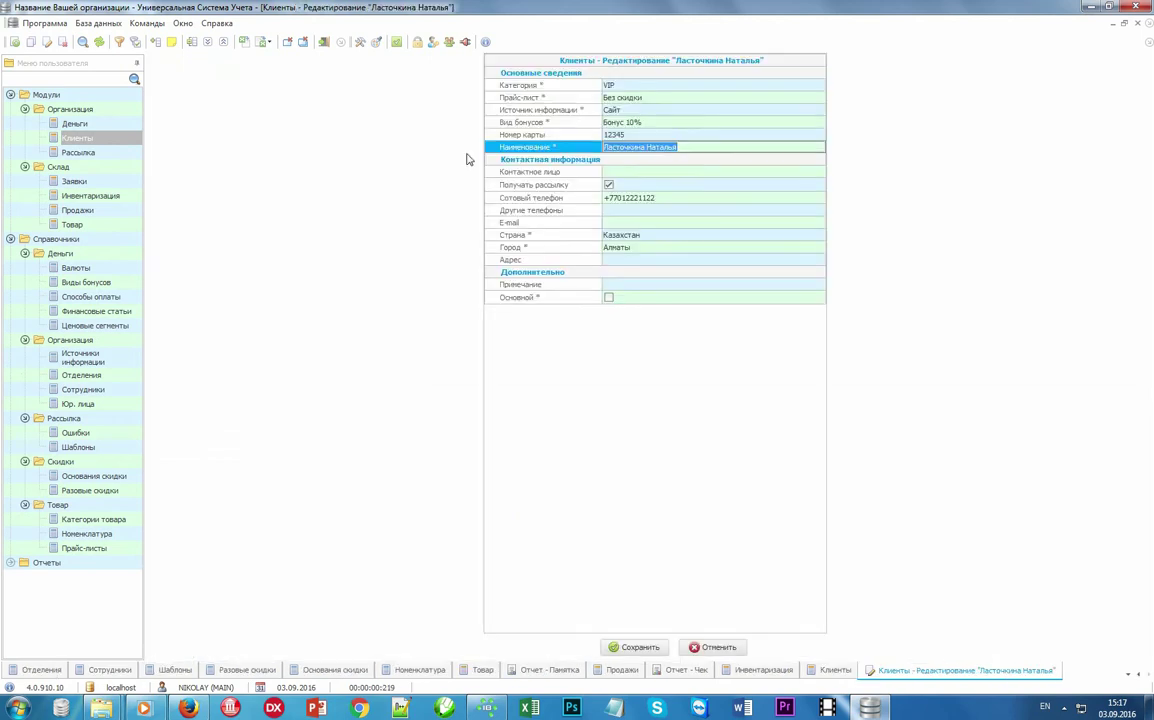
{"action": "left_click", "coordinate": [575, 88]}
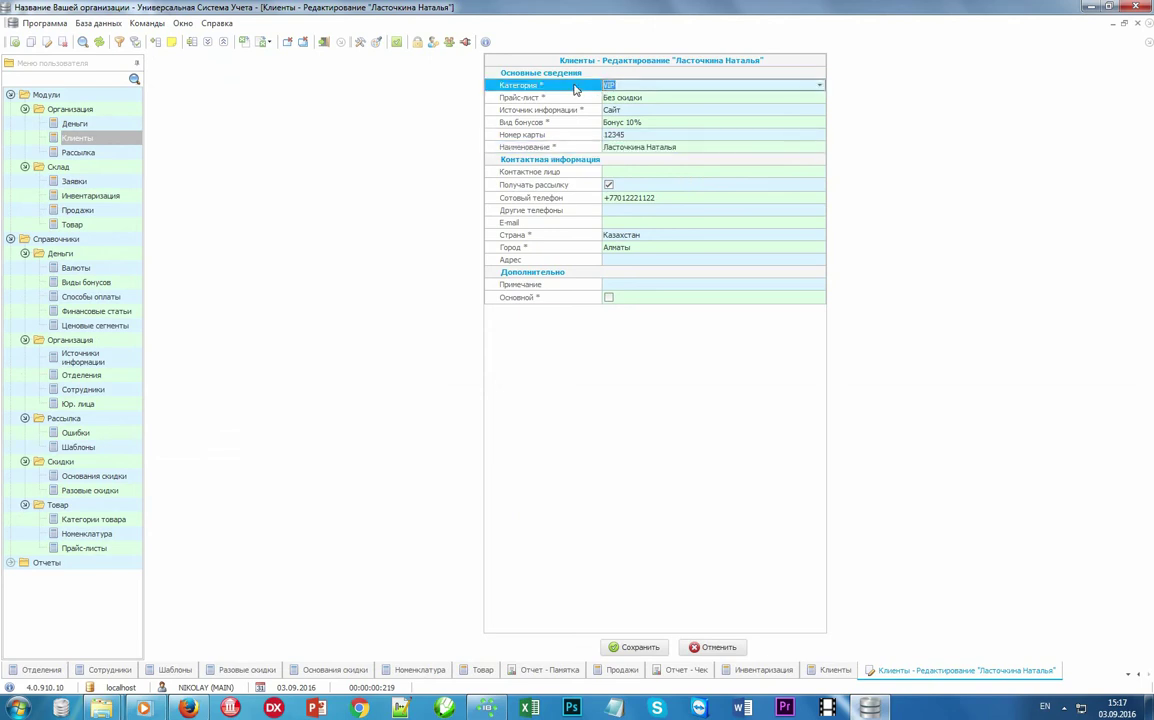
{"action": "left_click", "coordinate": [820, 86]}
{"action": "left_click", "coordinate": [820, 87]}
{"action": "left_click", "coordinate": [575, 100]}
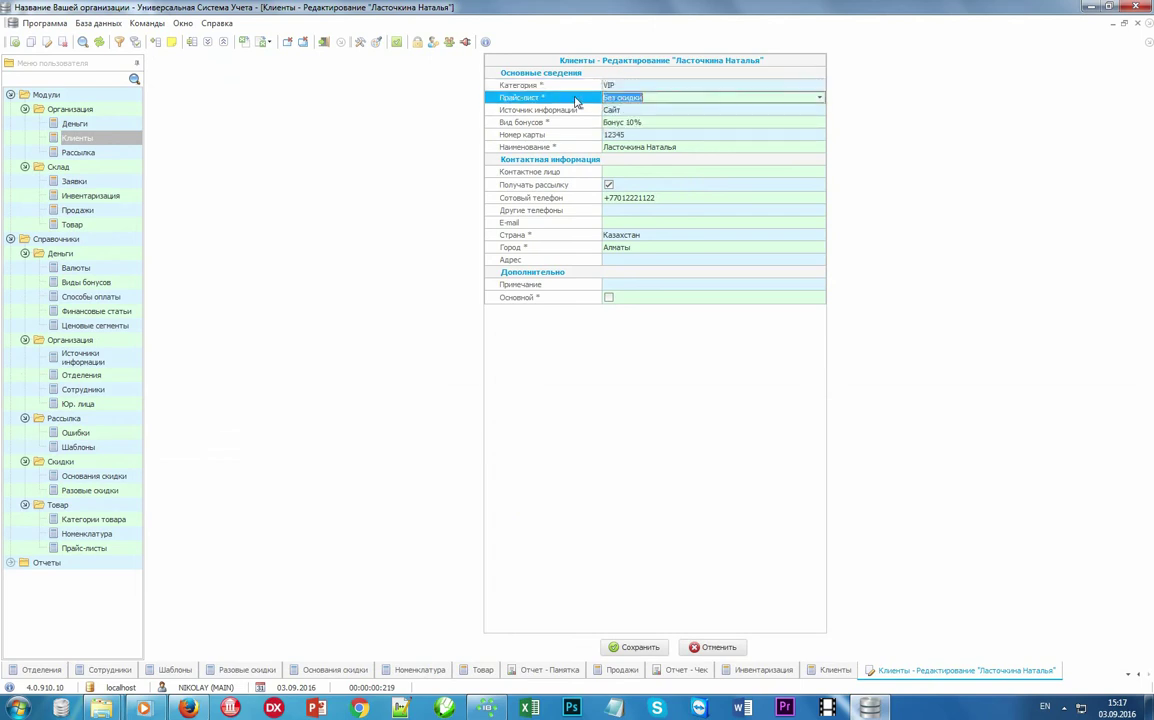
{"action": "left_click", "coordinate": [819, 99]}
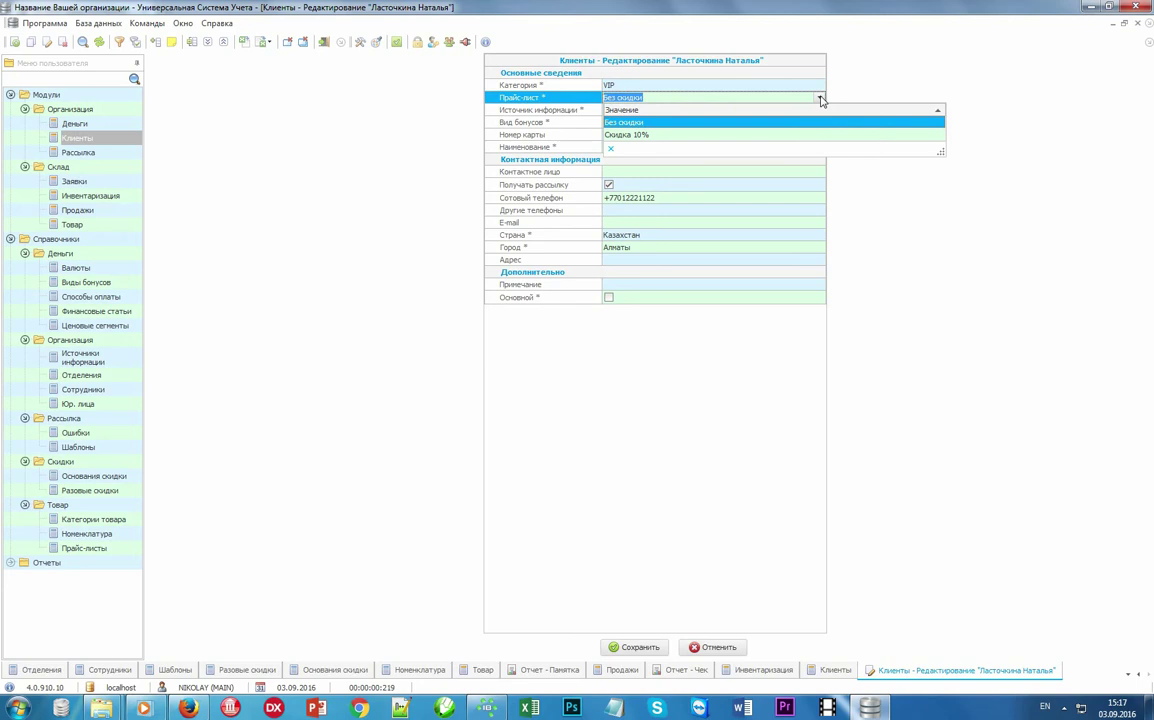
{"action": "left_click", "coordinate": [821, 99]}
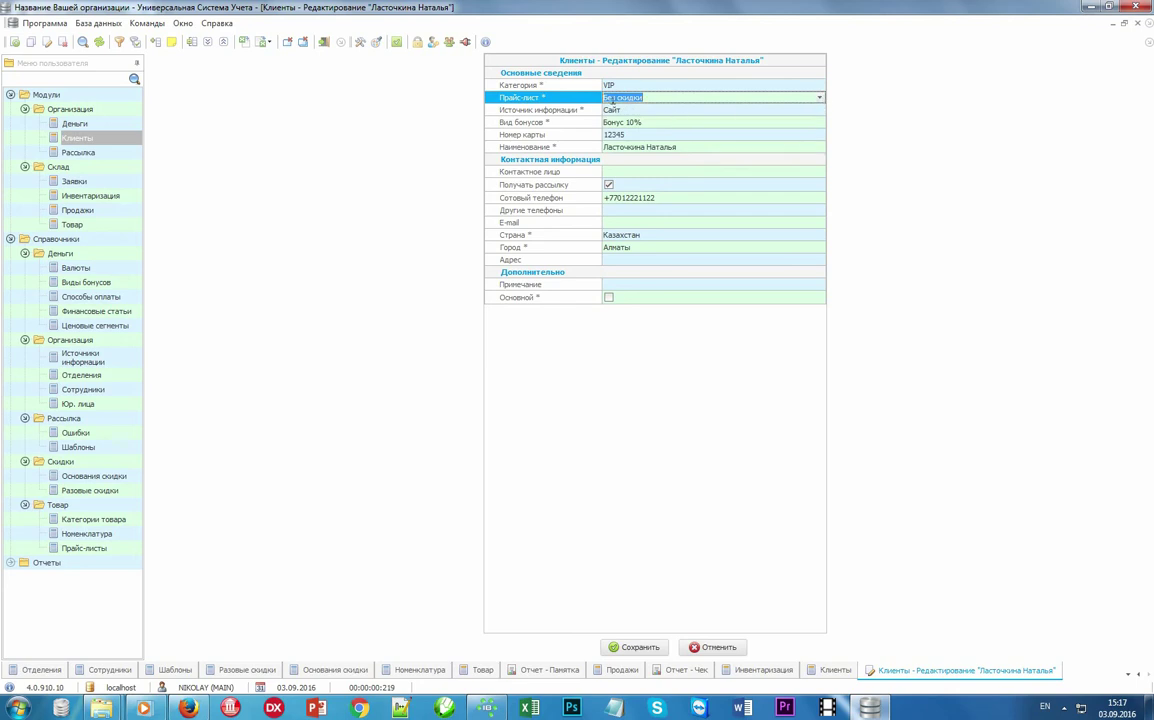
Set the VIP client's Источник информации to Рассылка from the Интернет category.
{"action": "left_click", "coordinate": [588, 112]}
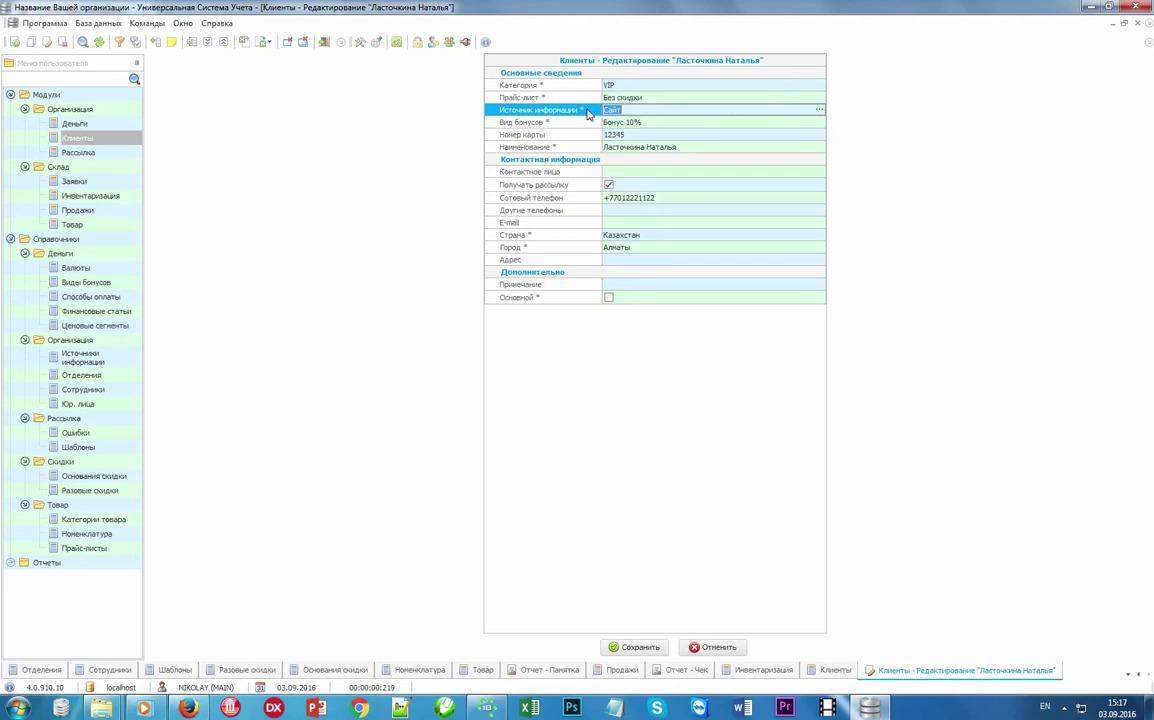
{"action": "left_click", "coordinate": [819, 113]}
{"action": "left_click", "coordinate": [163, 119]}
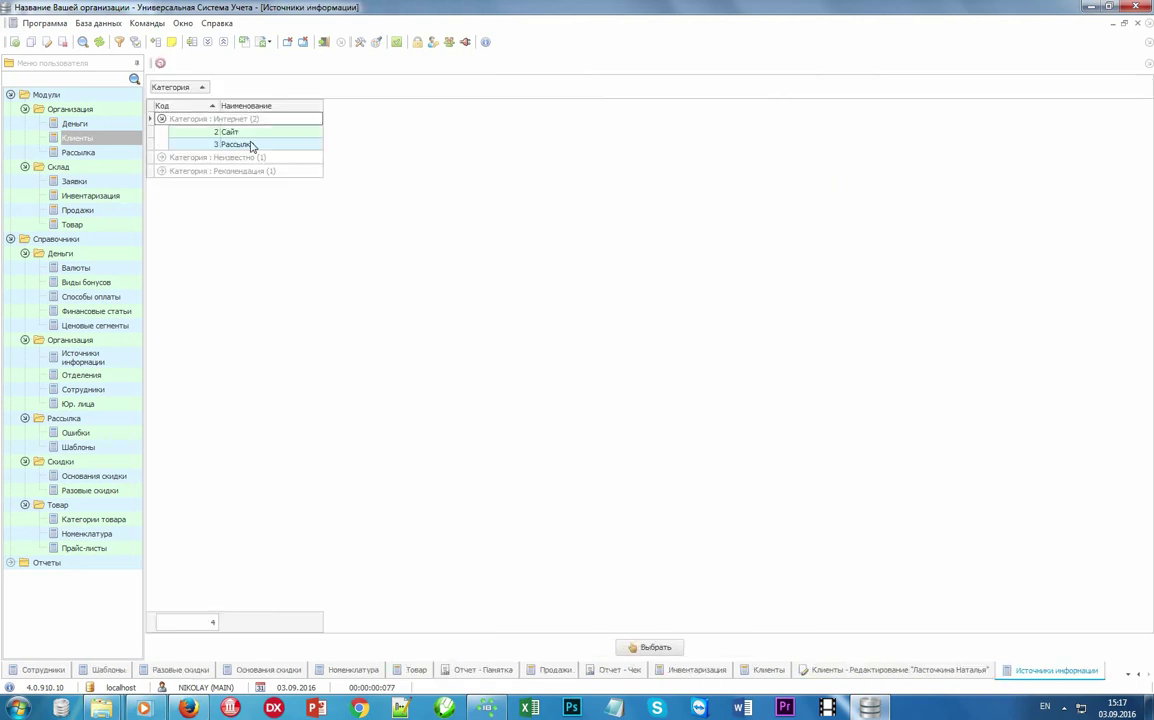
{"action": "double_click", "coordinate": [254, 147]}
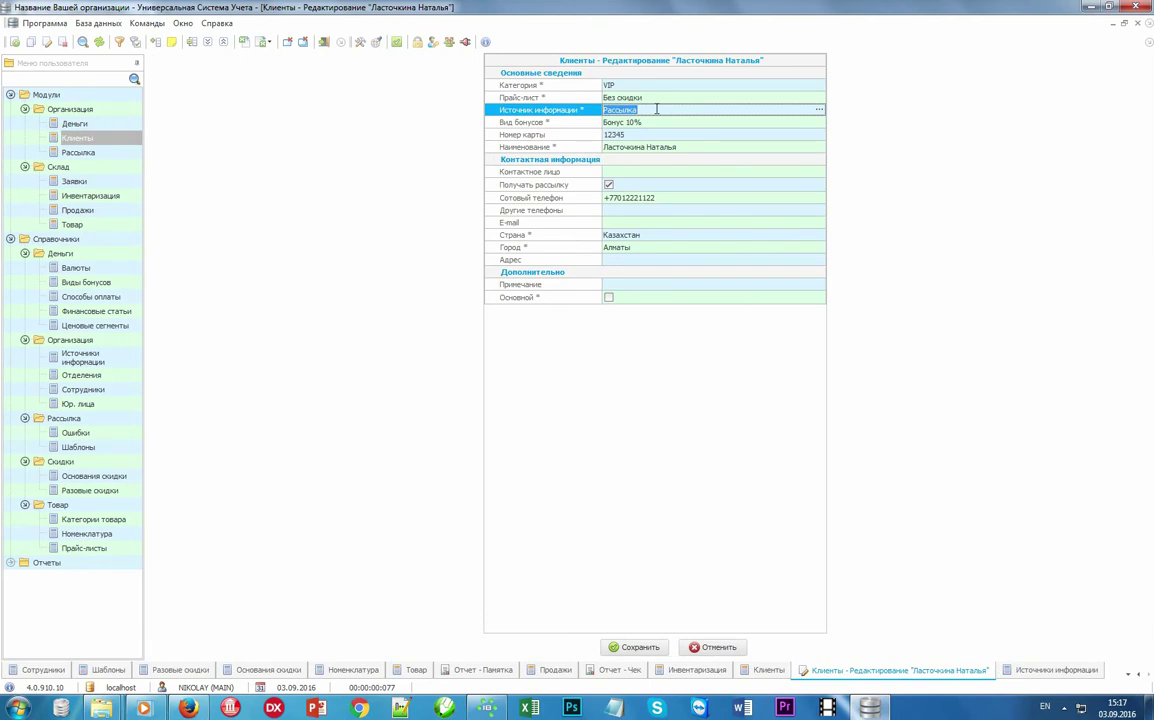
Review the client's bonus type options, the Получать рассылку setting and the mobile phone field.
{"action": "left_click", "coordinate": [572, 125]}
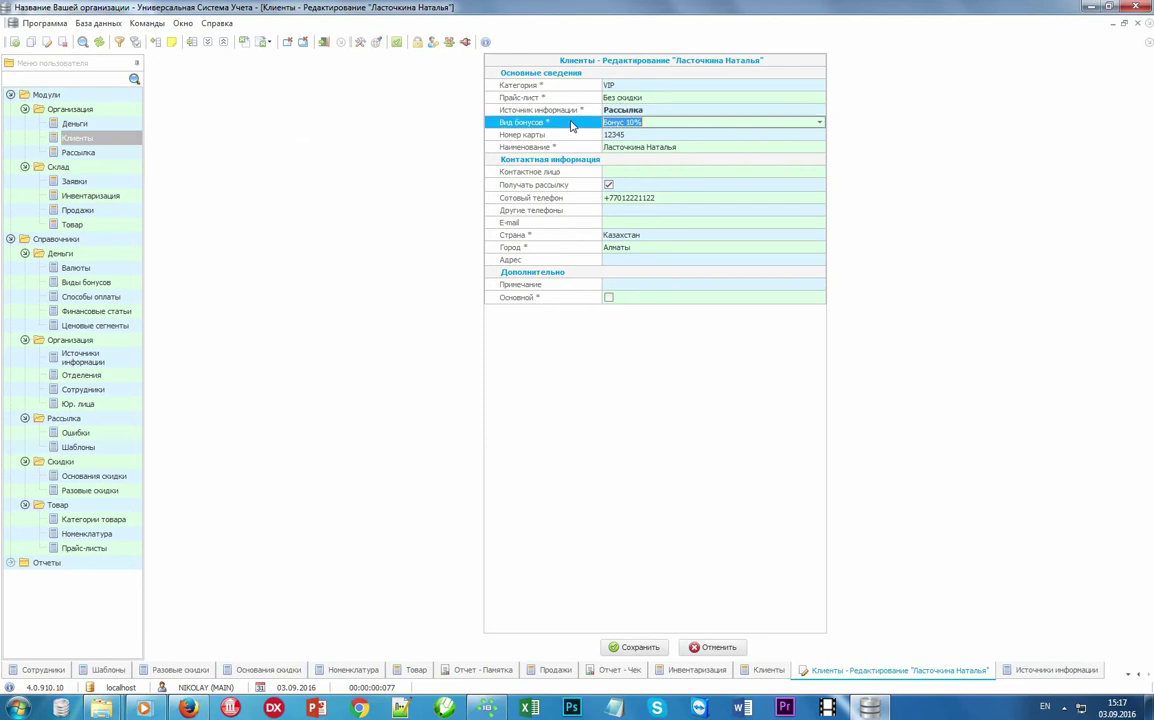
{"action": "left_click", "coordinate": [820, 123]}
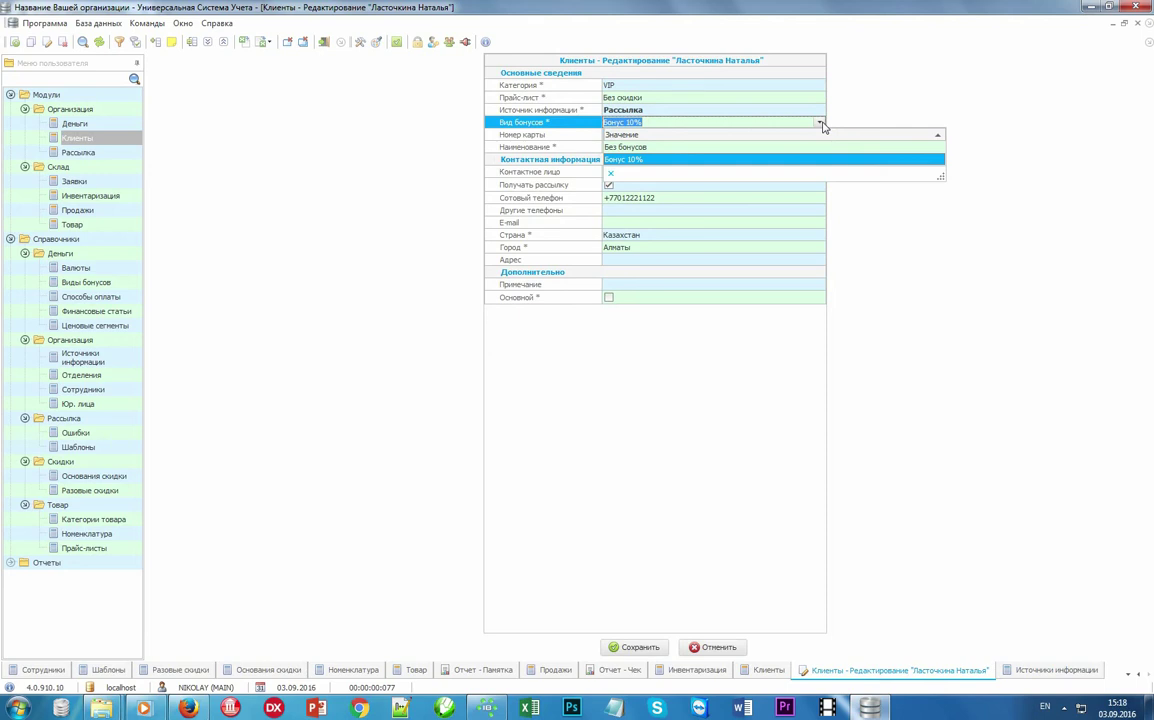
{"action": "left_click", "coordinate": [820, 123]}
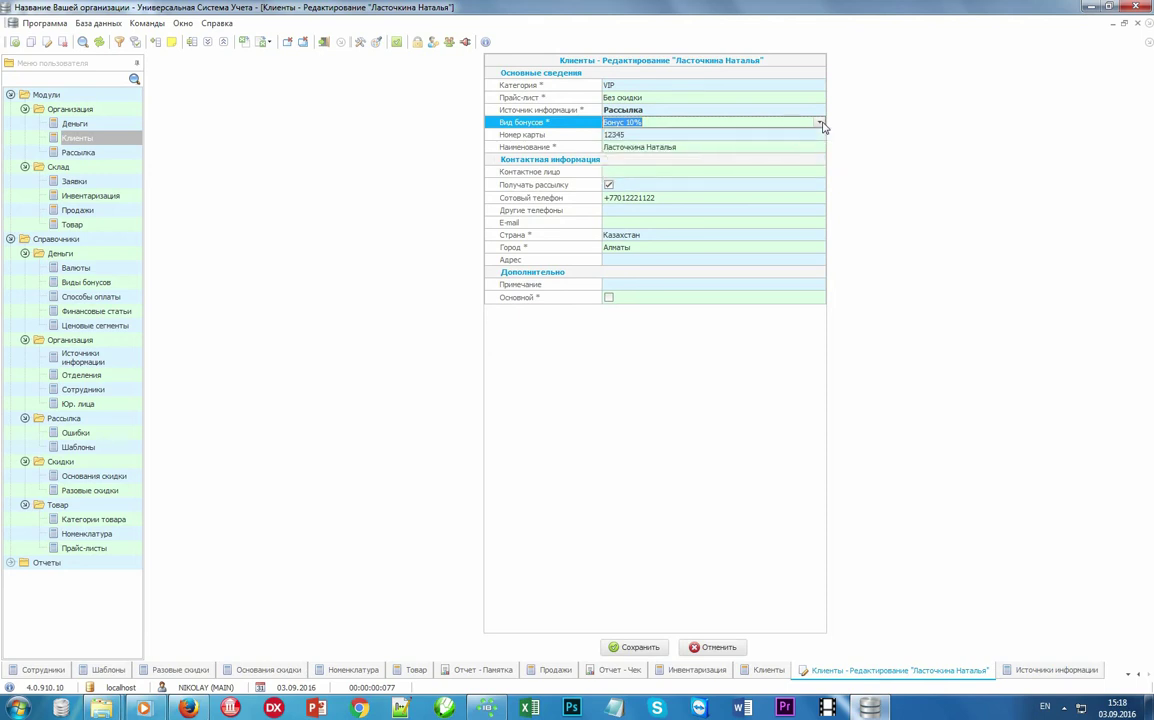
{"action": "left_click", "coordinate": [552, 187]}
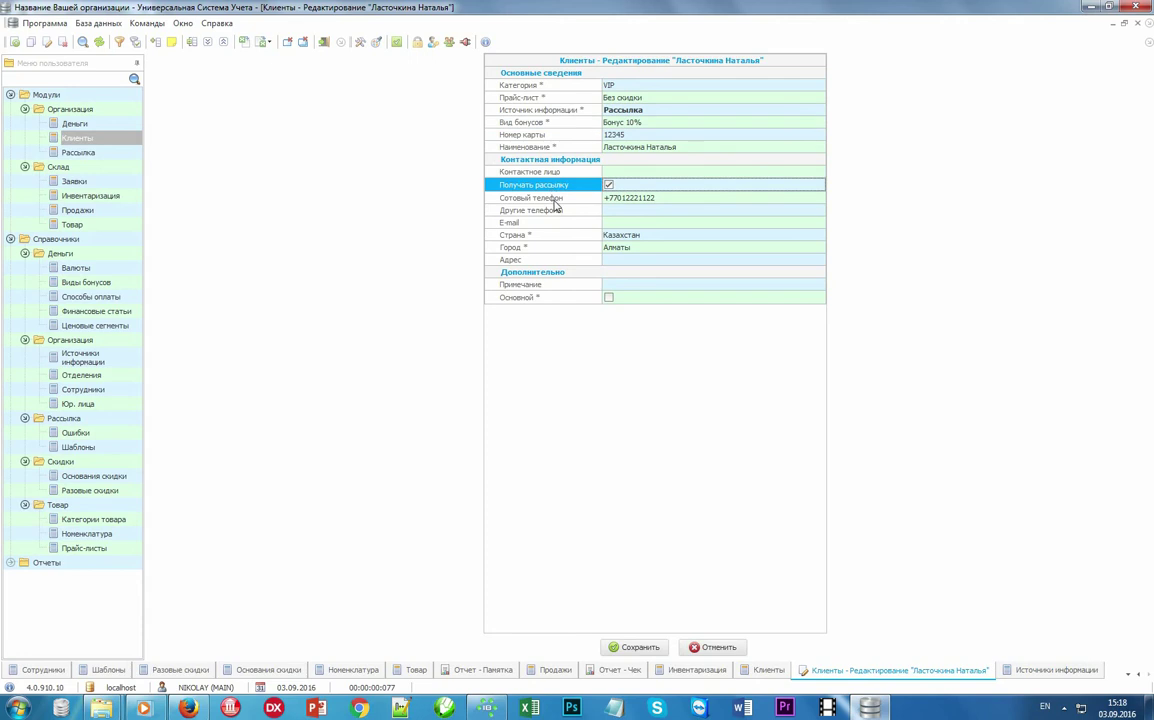
{"action": "left_click", "coordinate": [550, 197]}
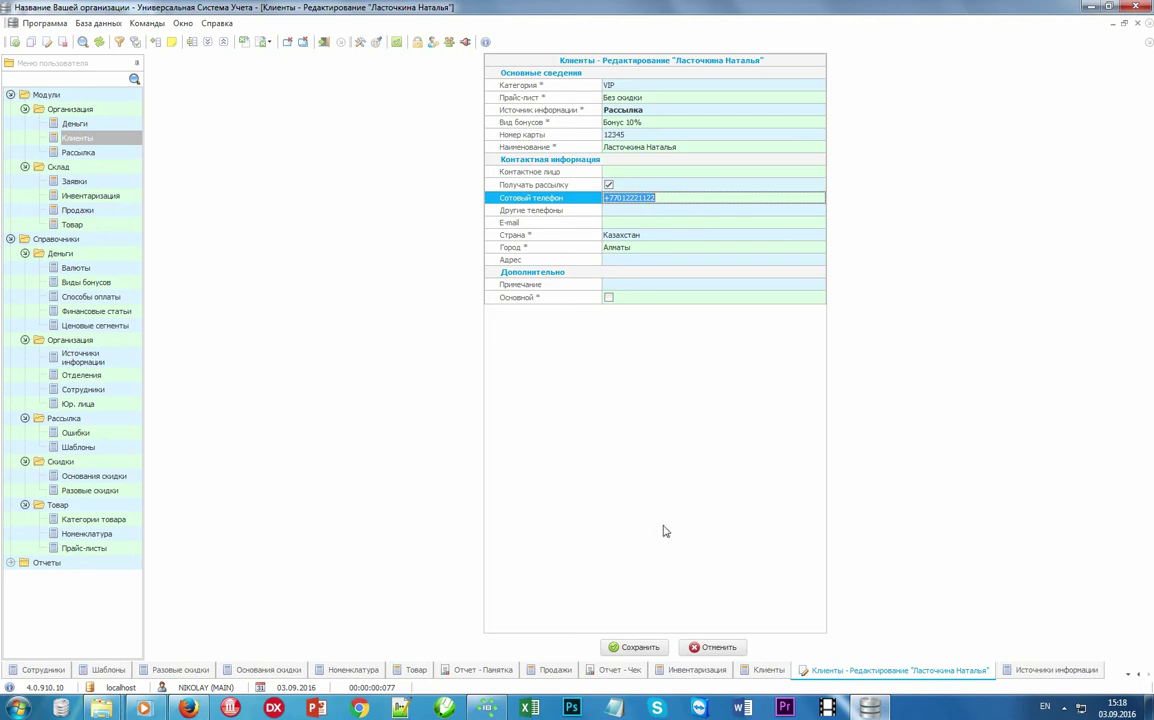
Save the VIP client's edited record.
{"action": "left_click", "coordinate": [633, 647]}
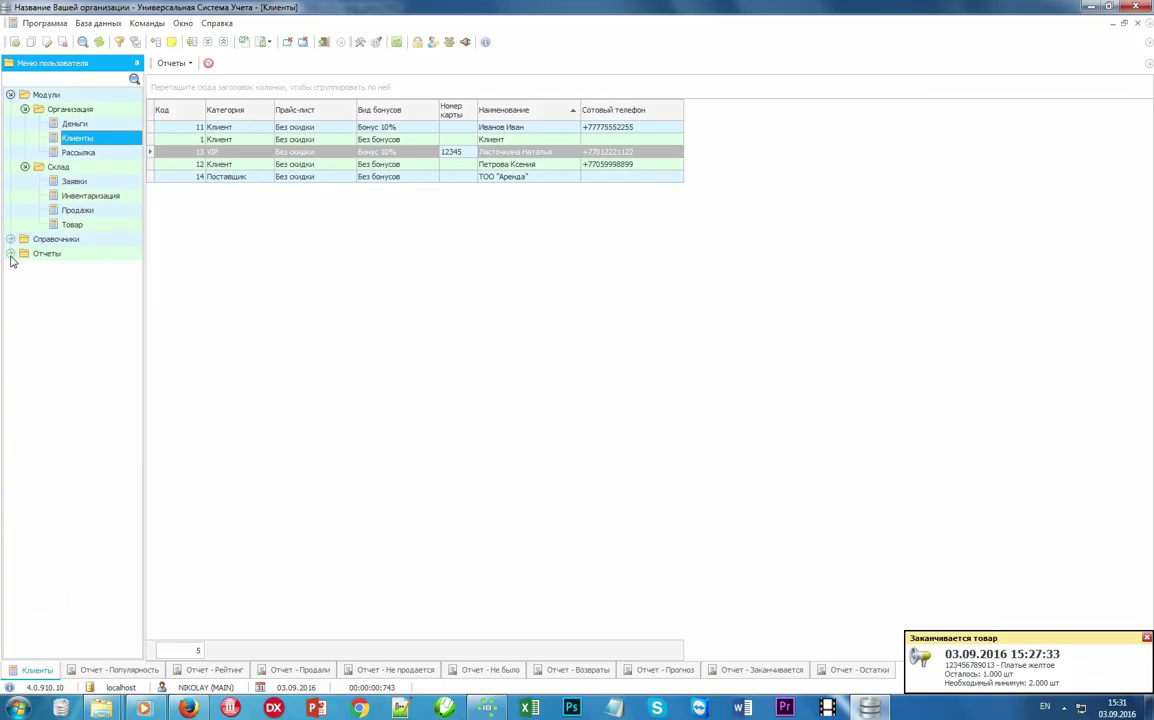
Expand the Склад group under Отчеты and examine the open Популярность and Рейтинг reports.
{"action": "left_click", "coordinate": [10, 254]}
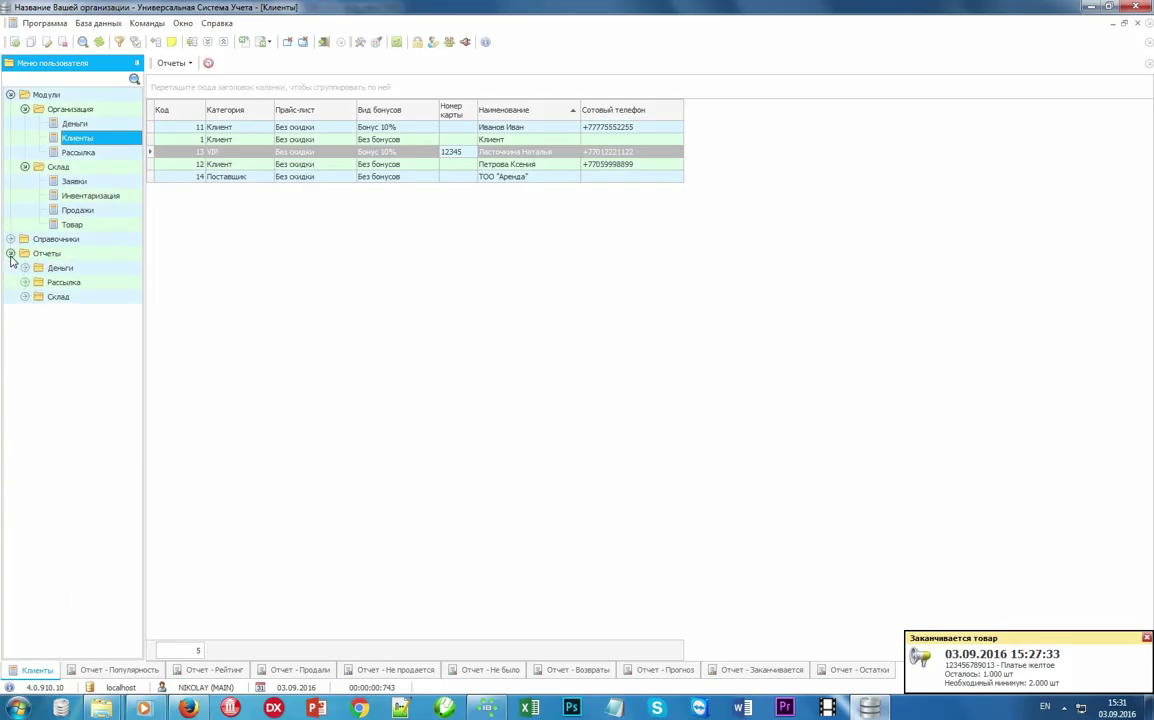
{"action": "double_click", "coordinate": [57, 298]}
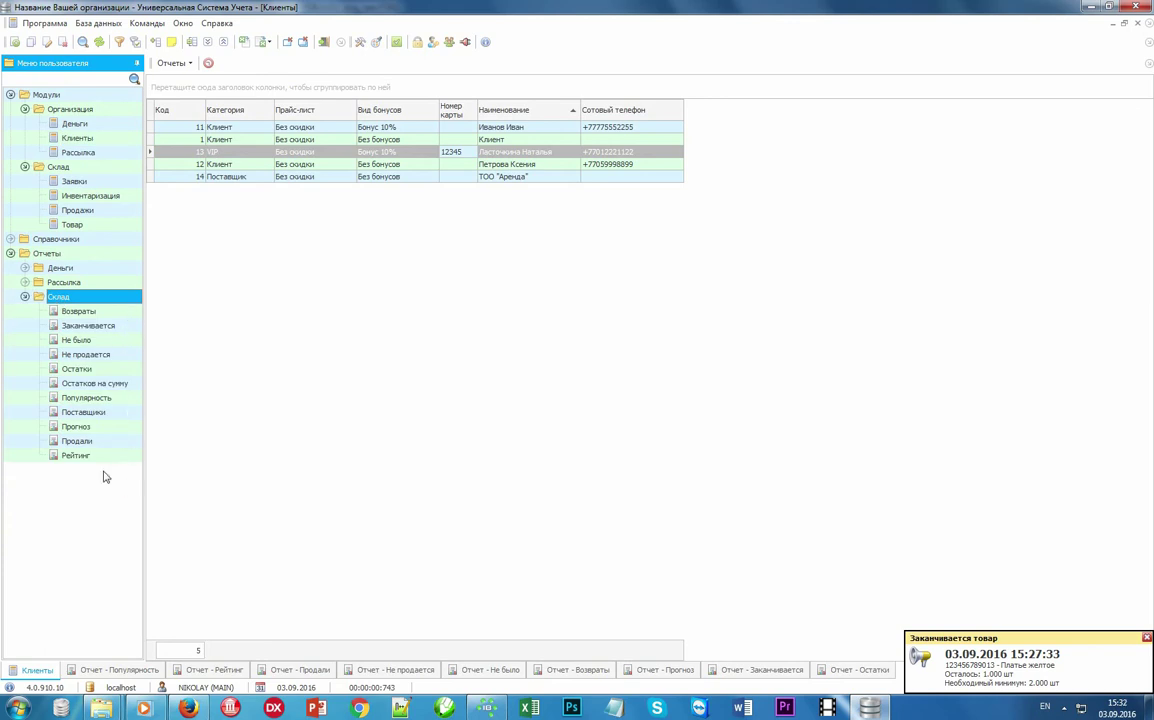
{"action": "left_click", "coordinate": [120, 670]}
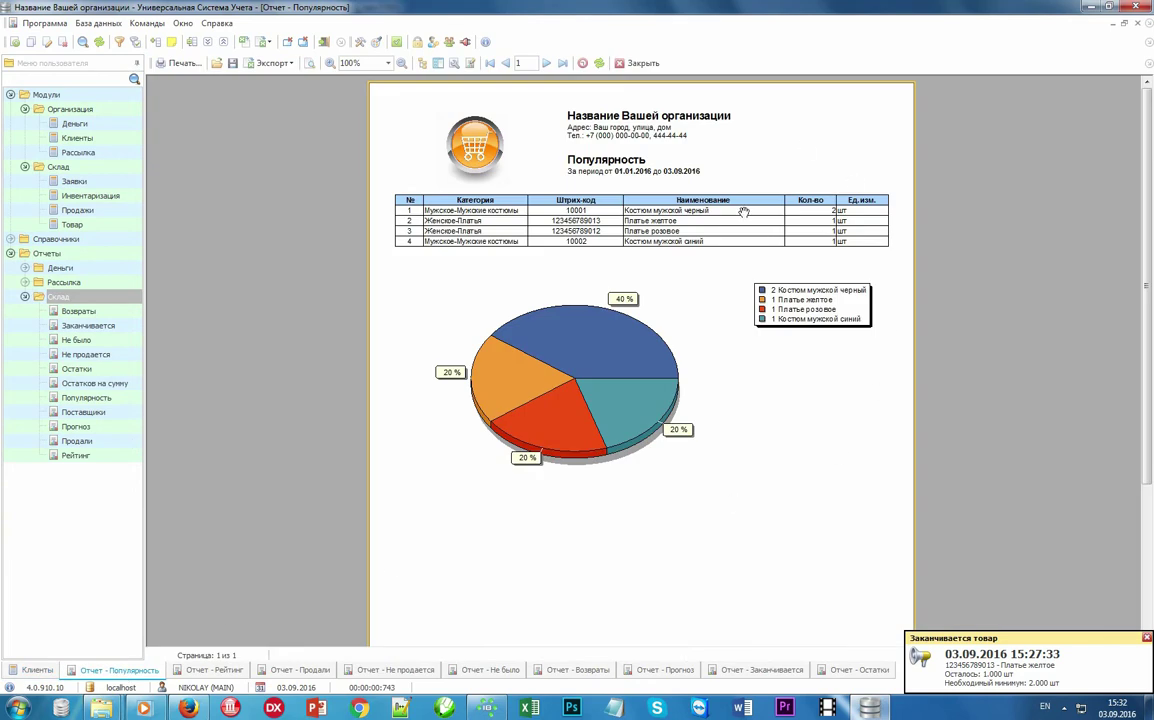
{"action": "left_click", "coordinate": [213, 669]}
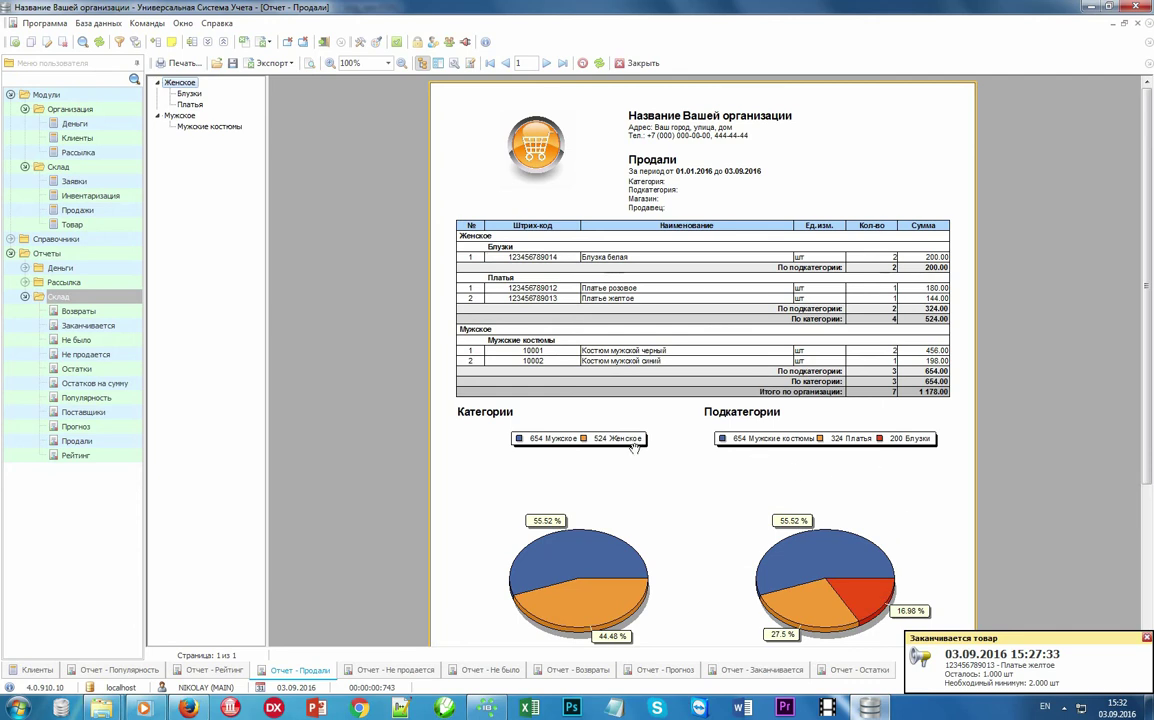
Open the parameters of the Склад report Продали and review its date, category, subcategory and store filter options.
{"action": "double_click", "coordinate": [78, 441]}
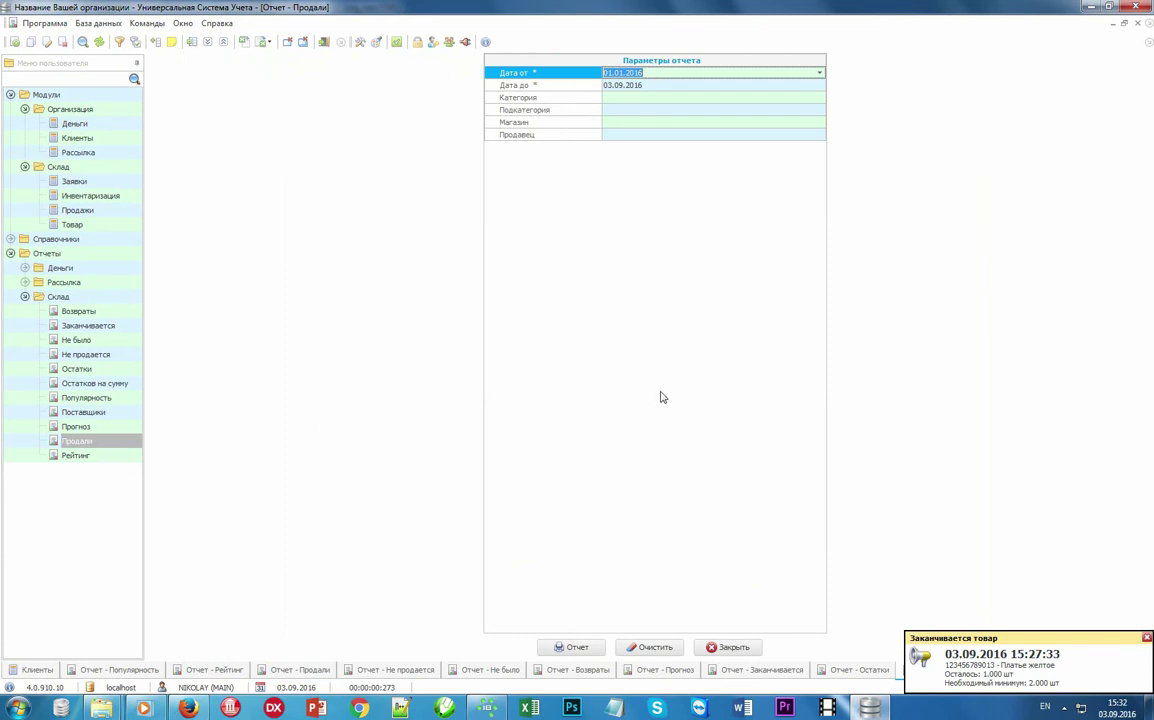
{"action": "left_click", "coordinate": [630, 88]}
{"action": "left_click", "coordinate": [628, 99]}
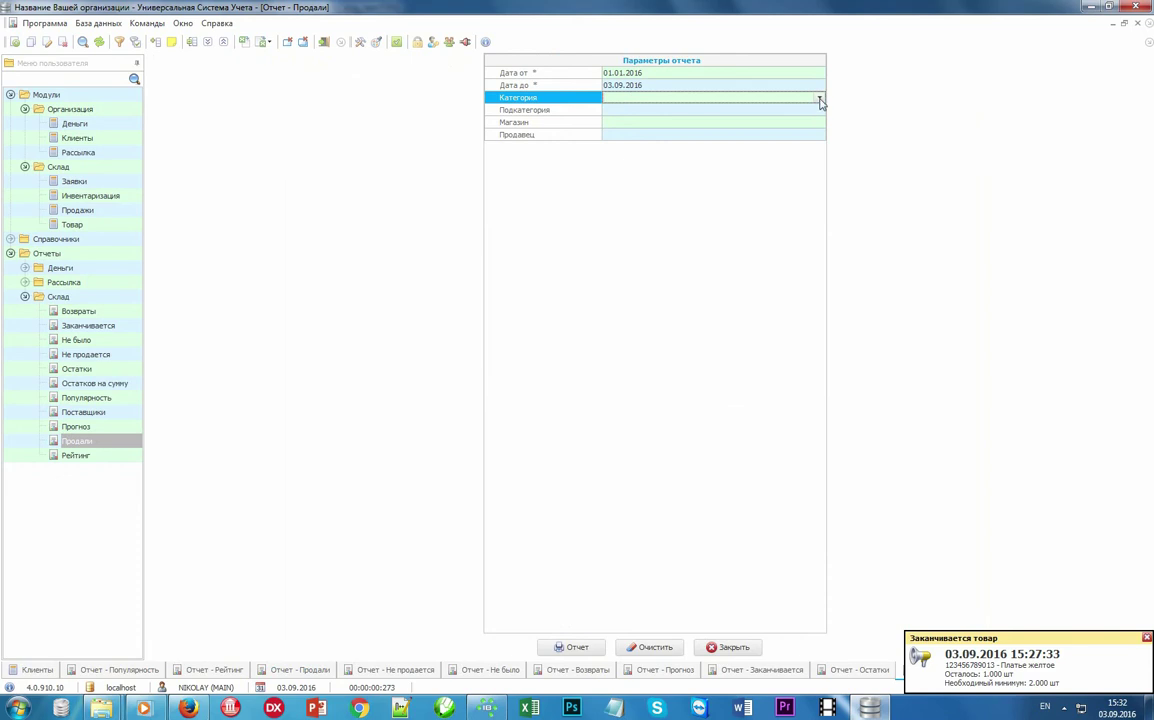
{"action": "left_click", "coordinate": [819, 99]}
{"action": "left_click", "coordinate": [820, 100]}
{"action": "left_click", "coordinate": [820, 111]}
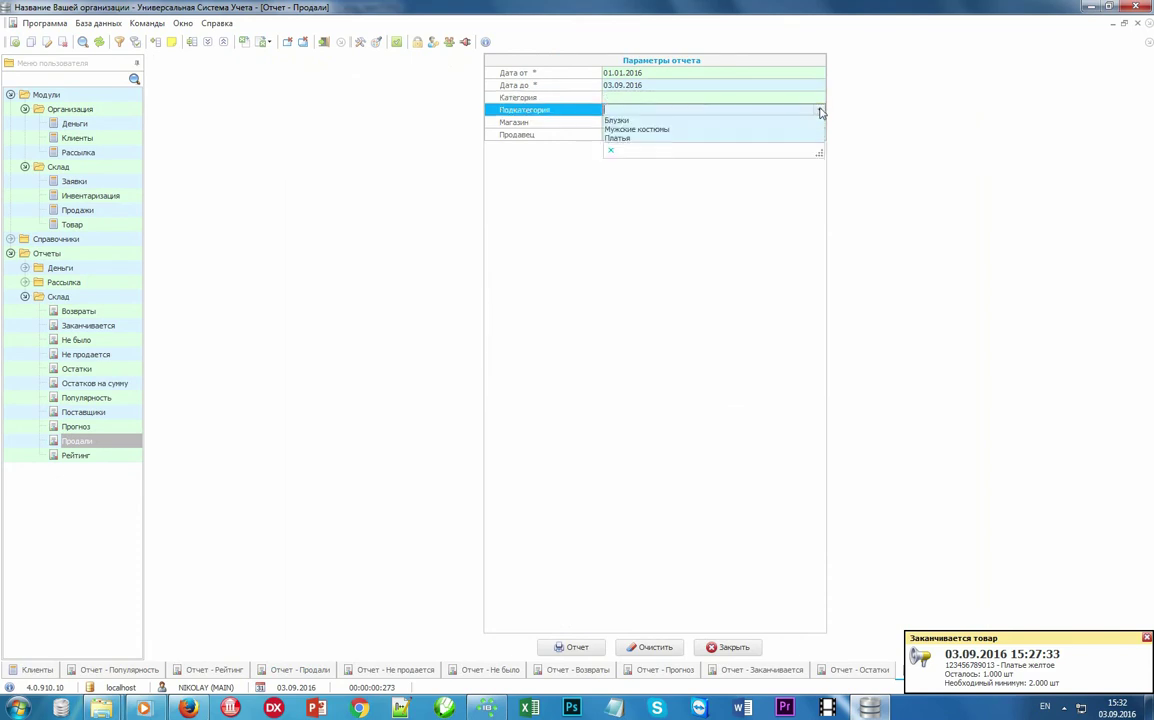
{"action": "left_click", "coordinate": [820, 112]}
{"action": "left_click", "coordinate": [819, 122]}
{"action": "left_click", "coordinate": [819, 123]}
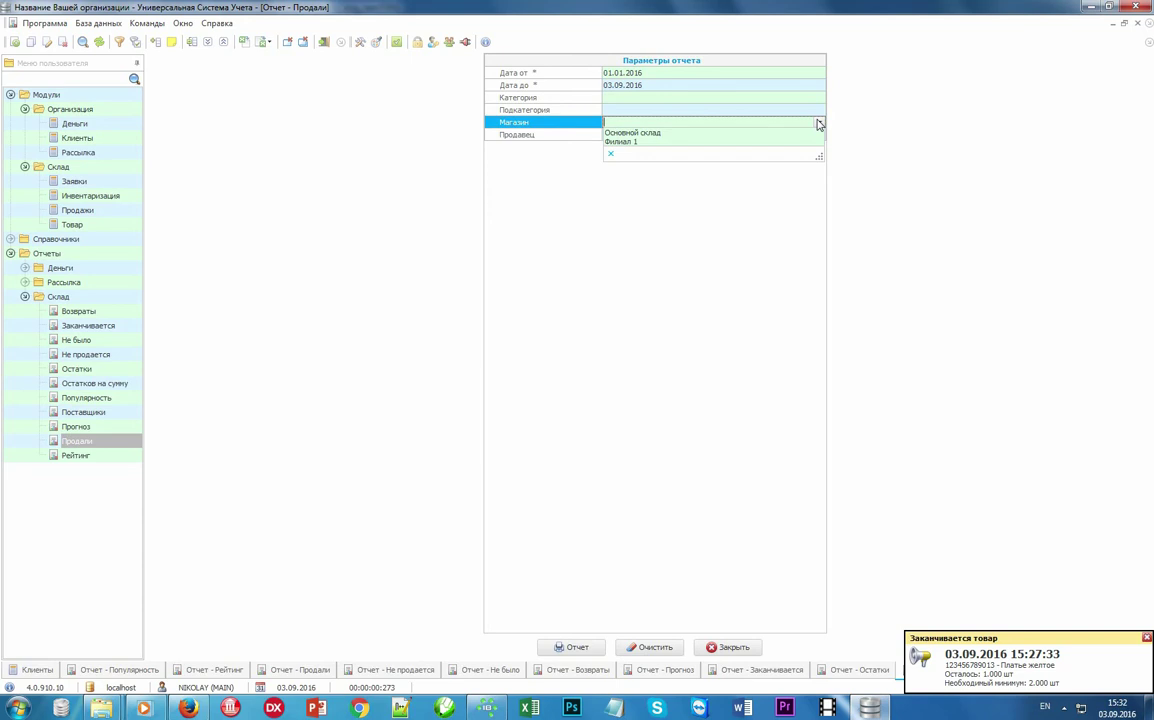
{"action": "left_click", "coordinate": [819, 123]}
Filter the Продали report by the seller listed below Администратор программы and generate it.
{"action": "left_click", "coordinate": [821, 135]}
{"action": "left_click", "coordinate": [821, 135]}
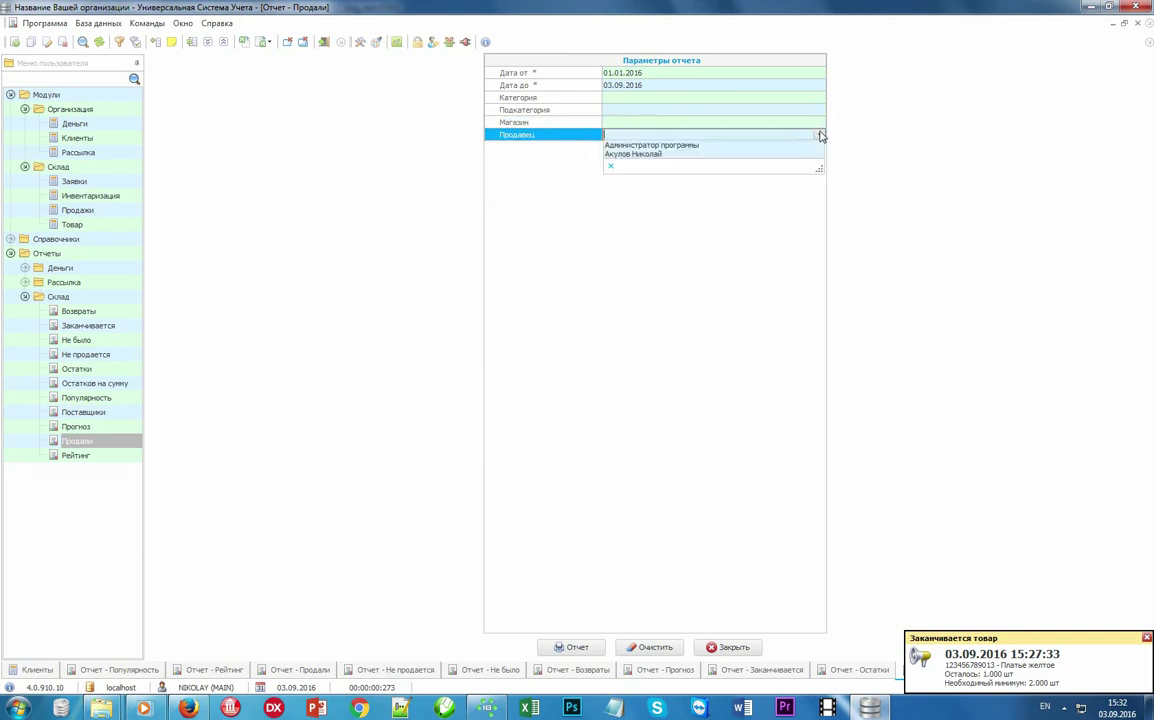
{"action": "left_click", "coordinate": [794, 155]}
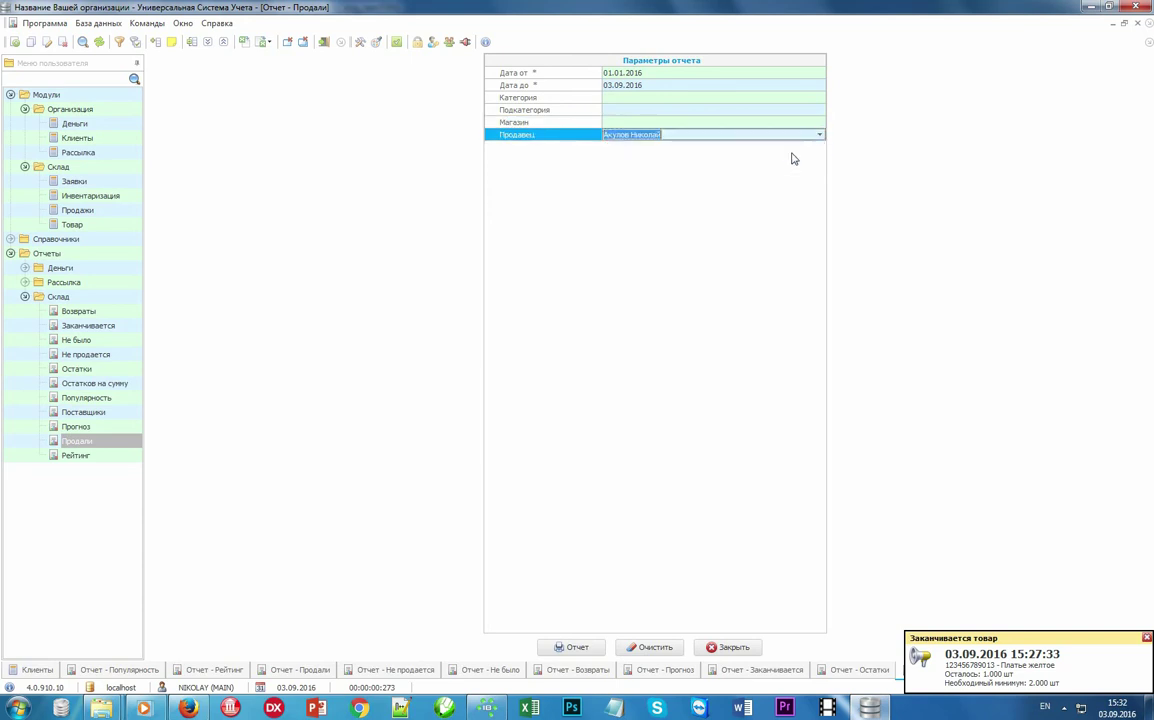
{"action": "left_click", "coordinate": [592, 652]}
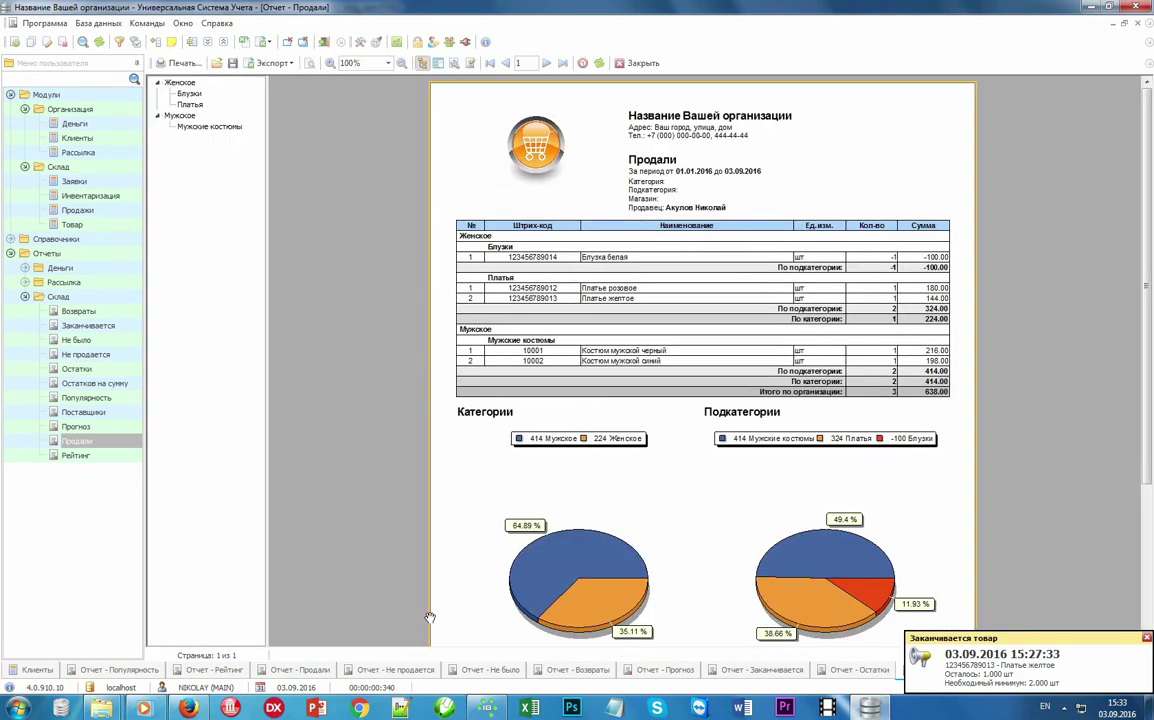
Examine the open reports Не продается, Не было, Возвраты, Прогноз, Заканчивается and Остатки, dismissing the notification pop-ups.
{"action": "left_click", "coordinate": [381, 670]}
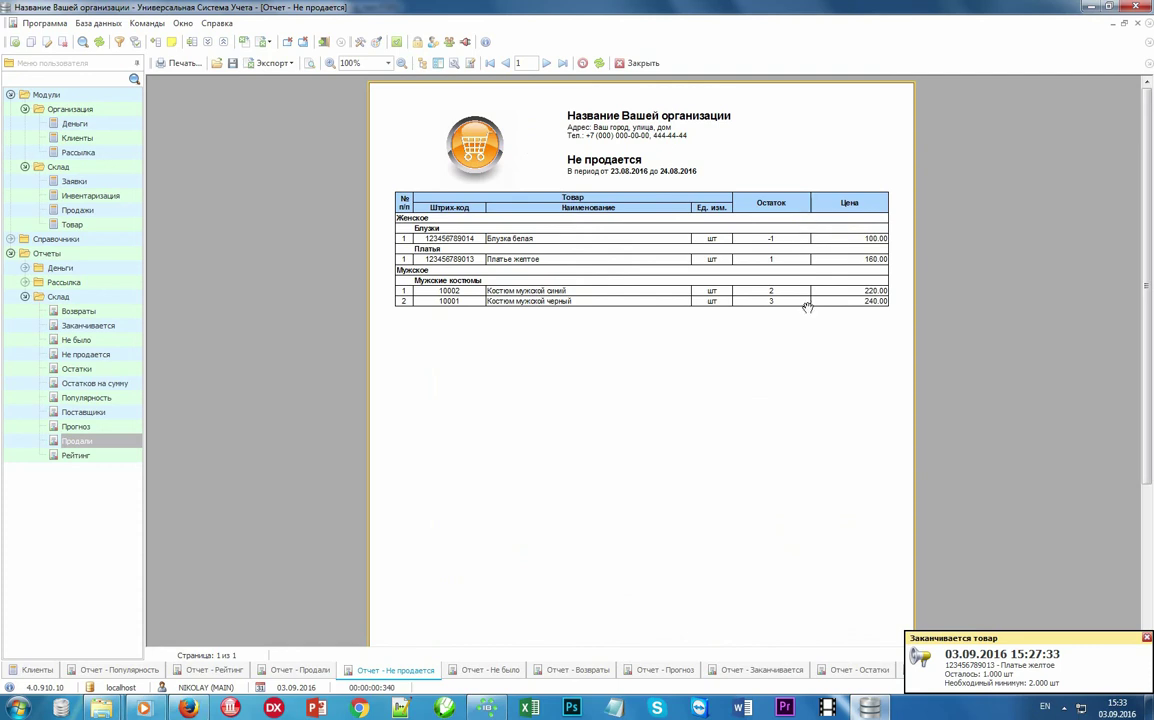
{"action": "left_click", "coordinate": [480, 672]}
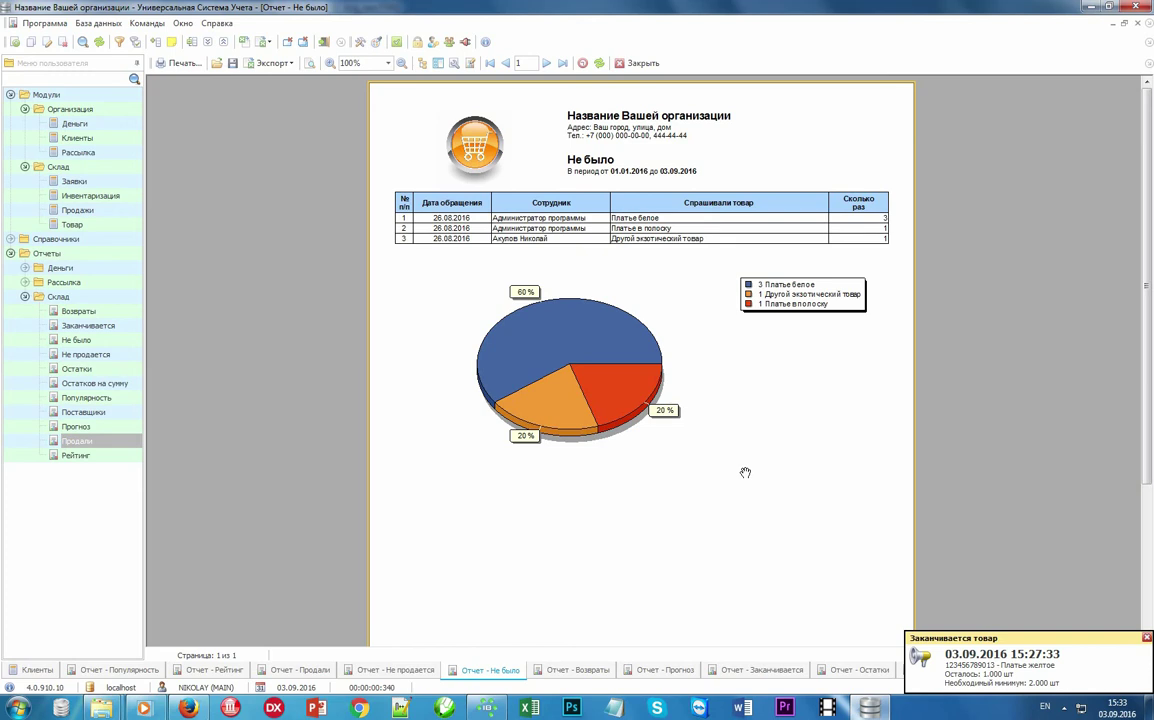
{"action": "left_click", "coordinate": [574, 669]}
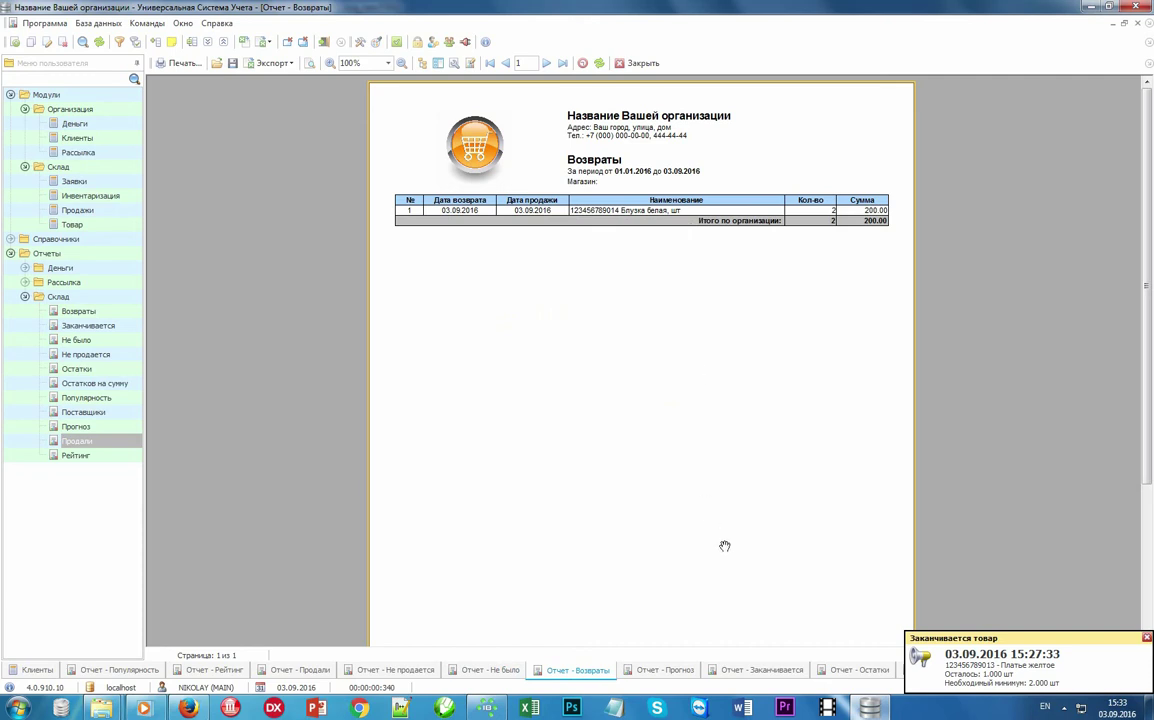
{"action": "left_click", "coordinate": [675, 670]}
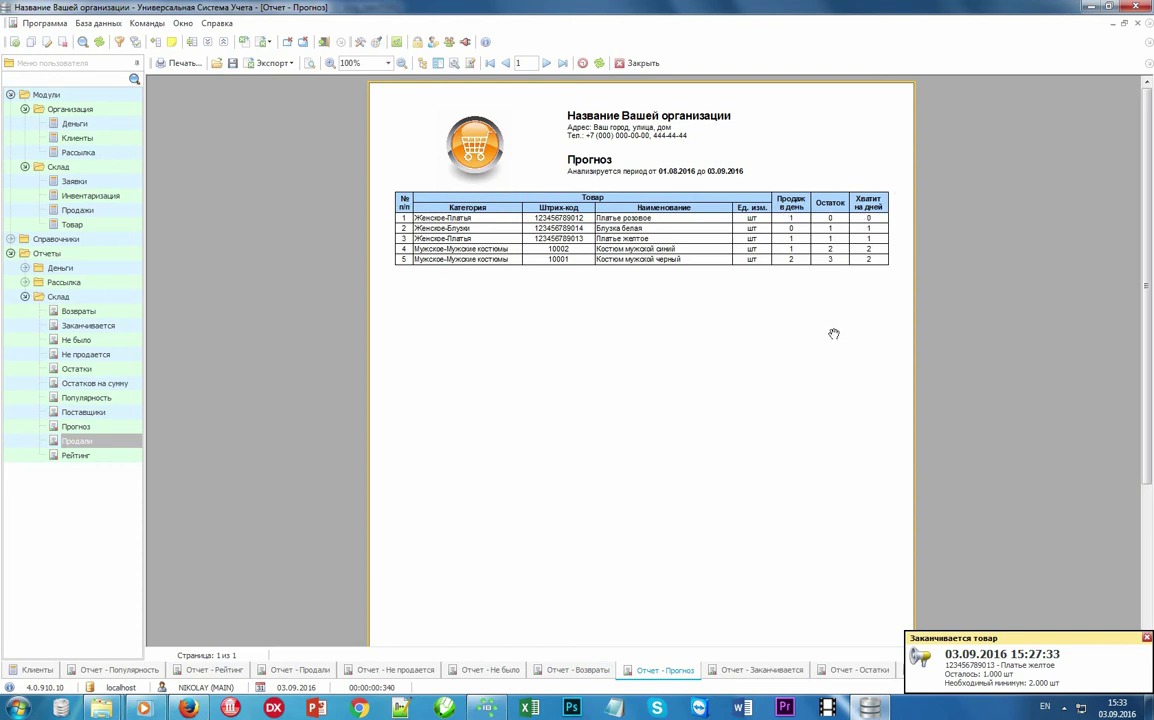
{"action": "left_click", "coordinate": [755, 671]}
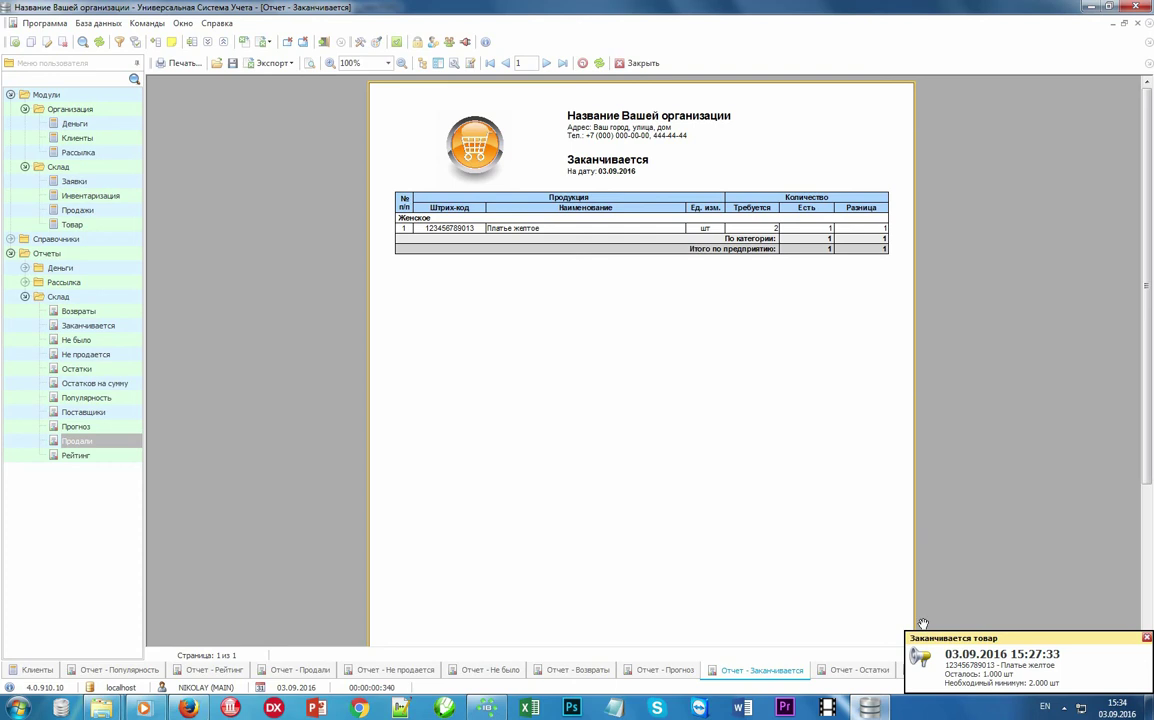
{"action": "left_click", "coordinate": [1078, 680]}
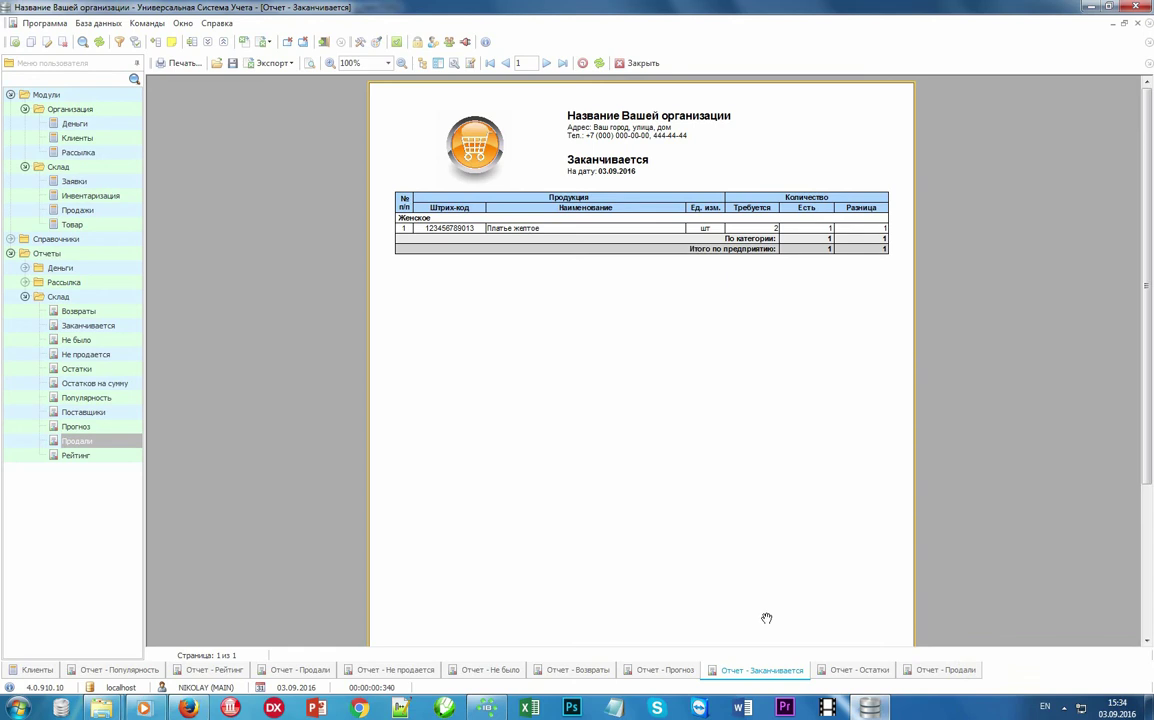
{"action": "left_click", "coordinate": [860, 669]}
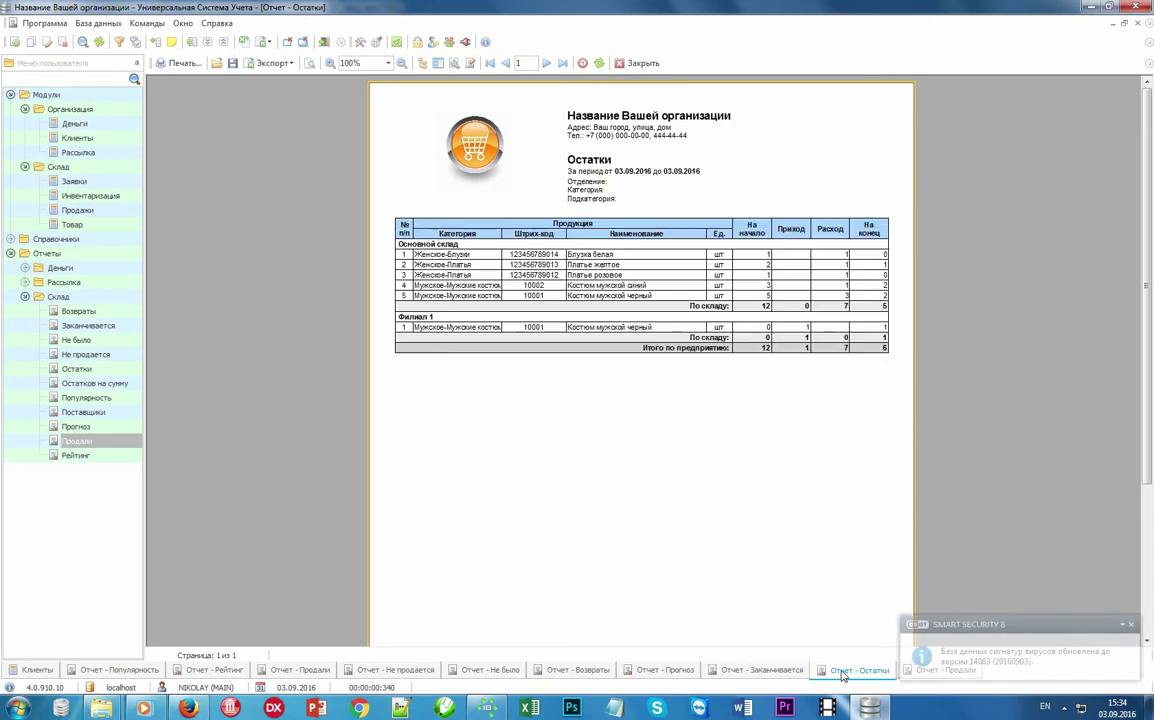
{"action": "left_click", "coordinate": [1131, 624]}
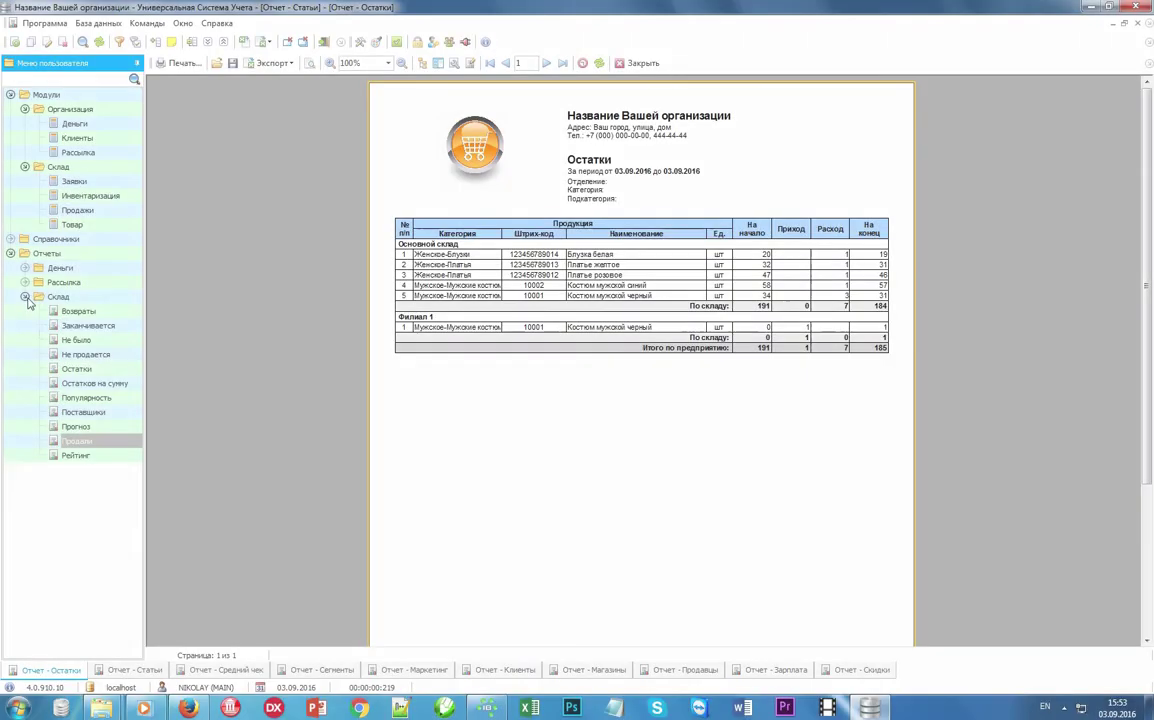
Collapse the Склад report group, expand the Деньги group and select the Статьи report in it.
{"action": "left_click", "coordinate": [26, 297]}
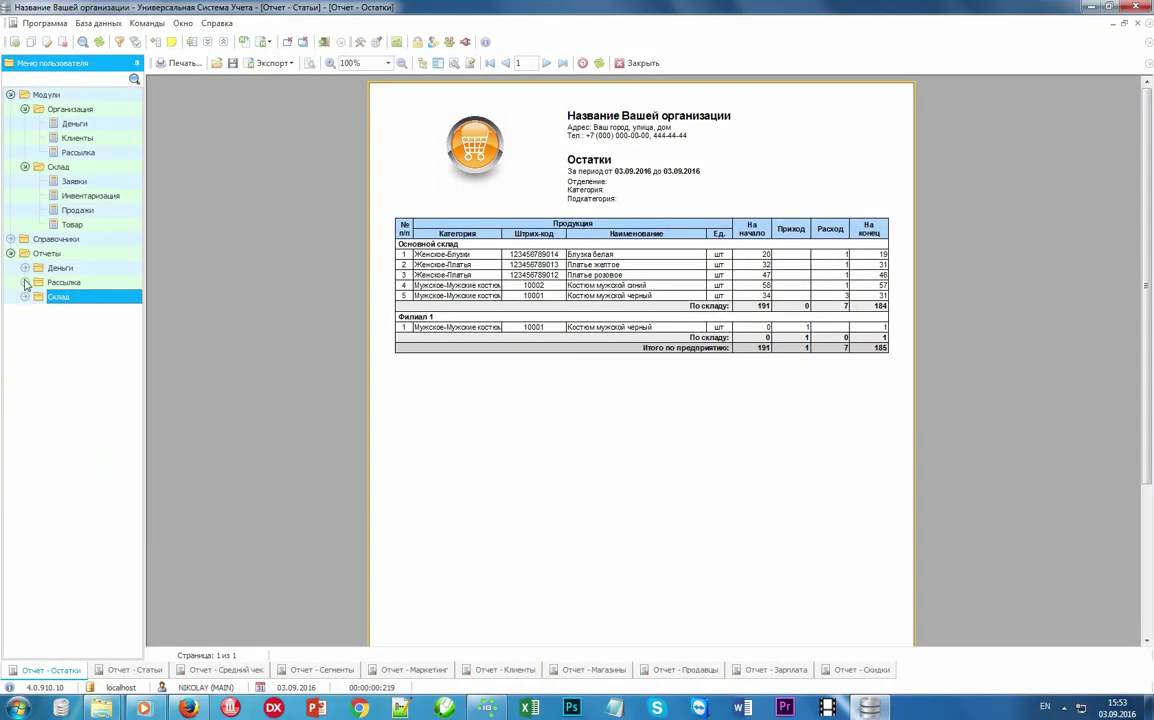
{"action": "left_click", "coordinate": [25, 268]}
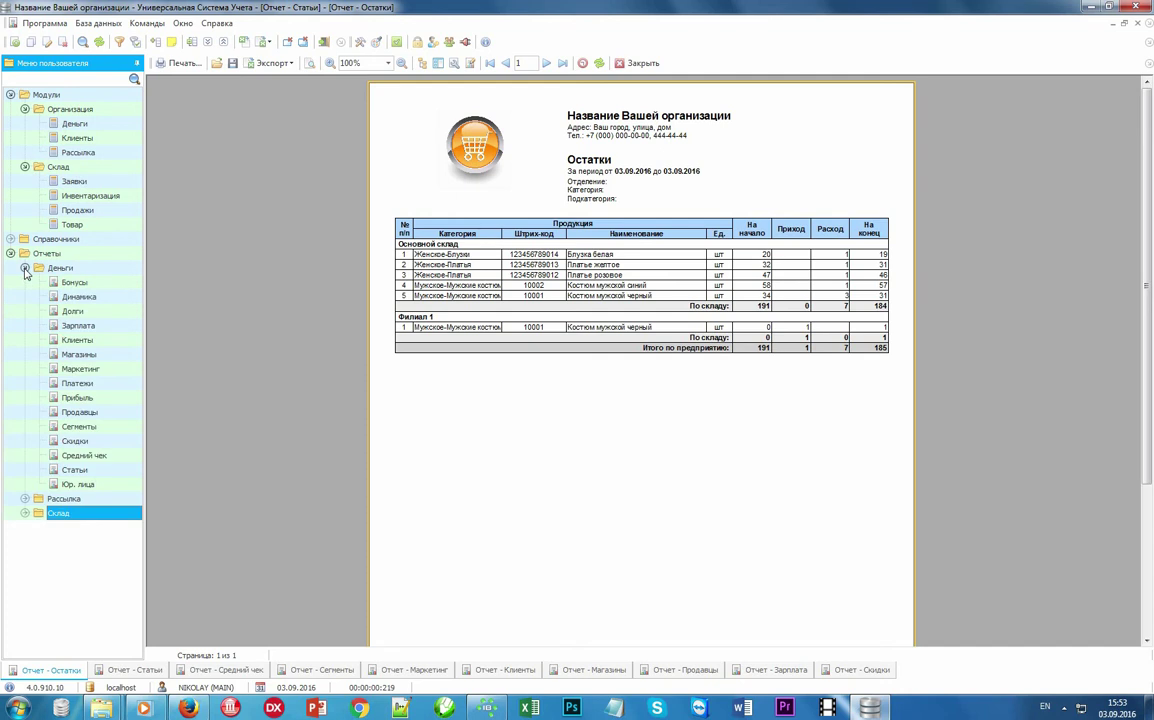
{"action": "left_click", "coordinate": [93, 269]}
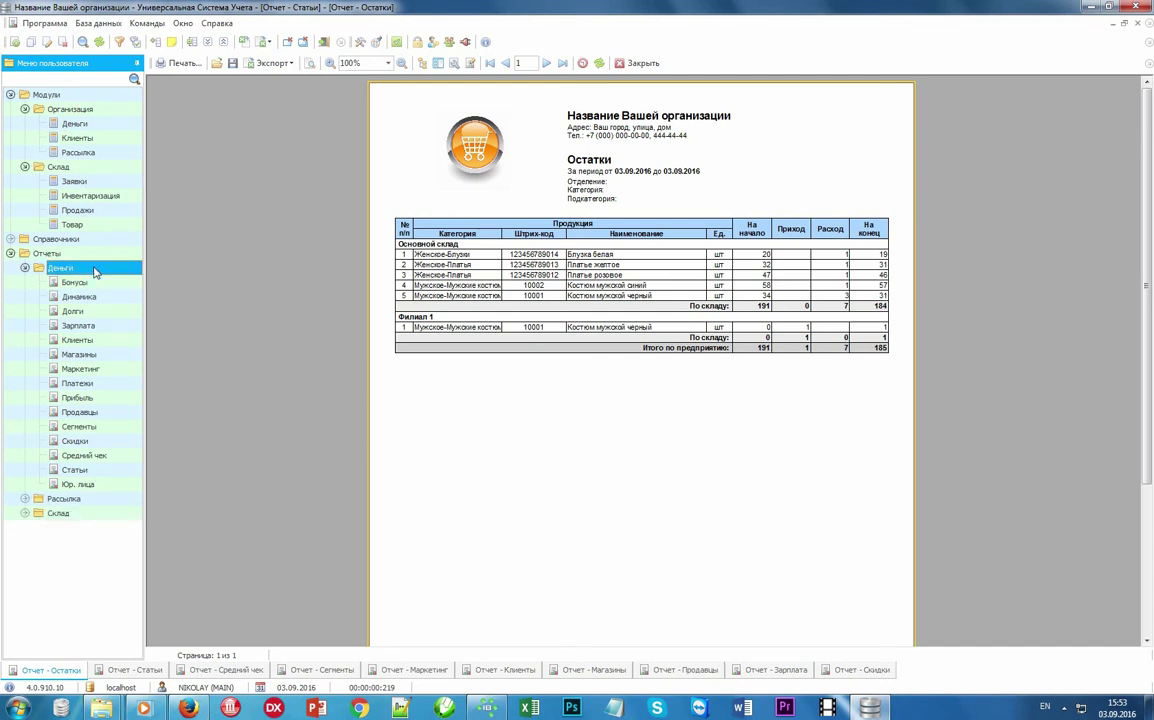
{"action": "left_click", "coordinate": [107, 472]}
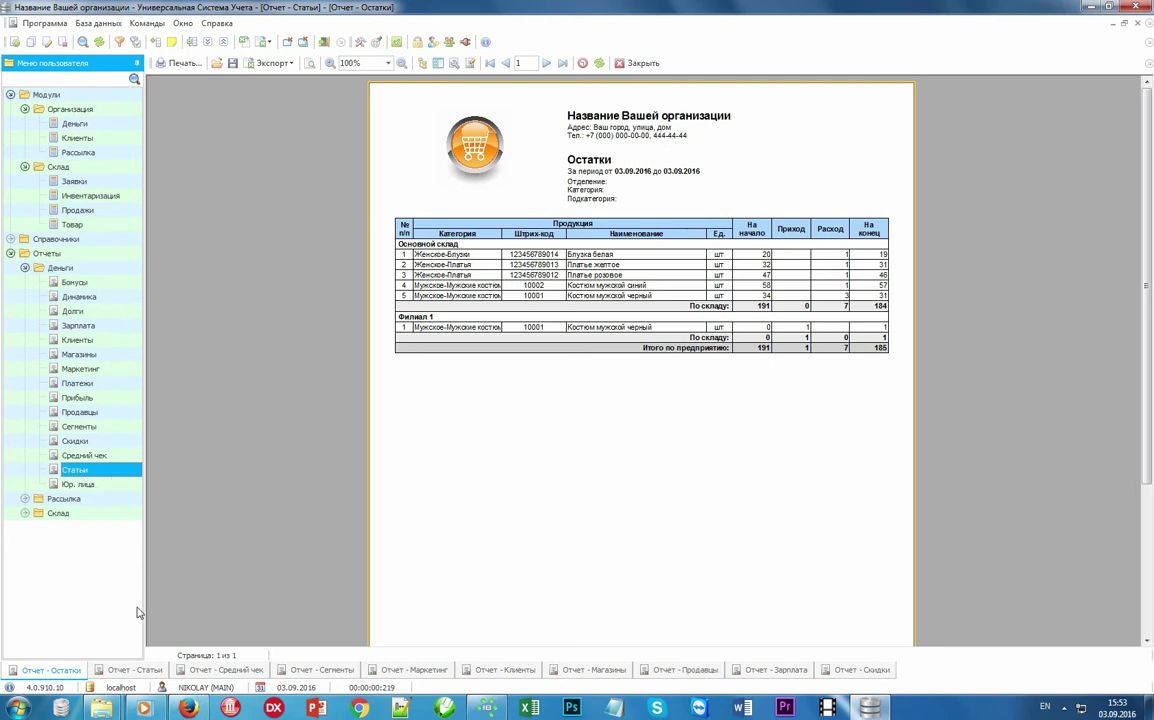
Examine the open financial reports Статьи, Средний чек, Сегменты and Маркетинг.
{"action": "left_click", "coordinate": [137, 671]}
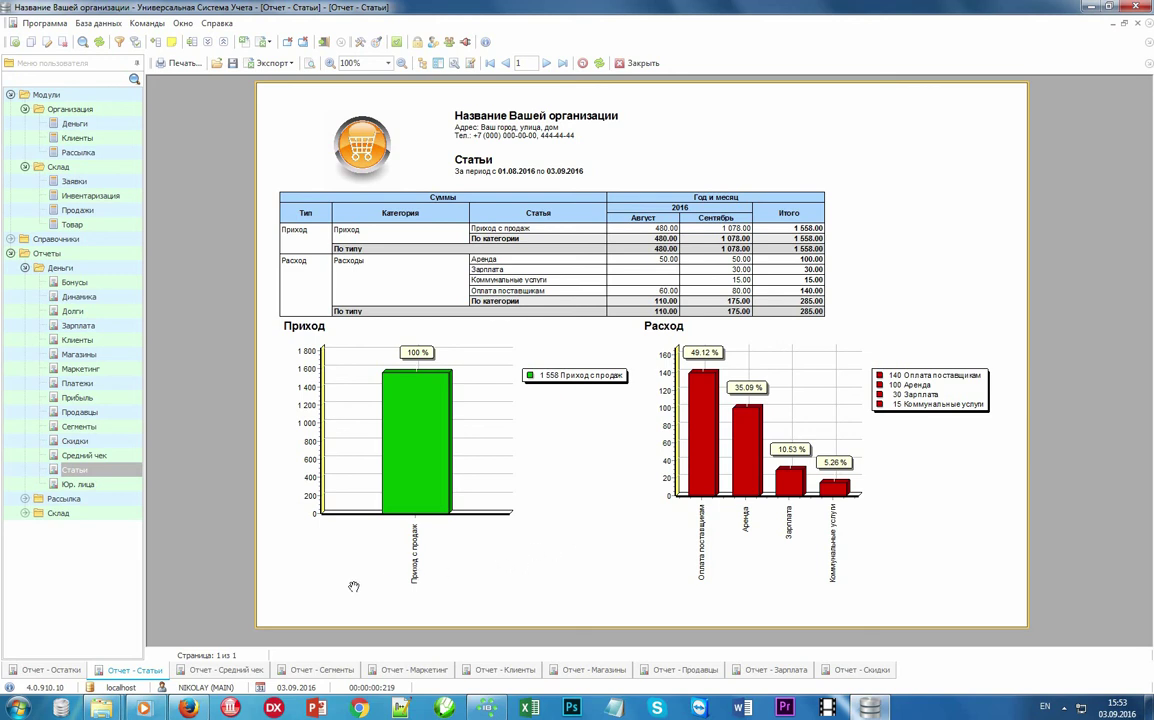
{"action": "left_click", "coordinate": [226, 669]}
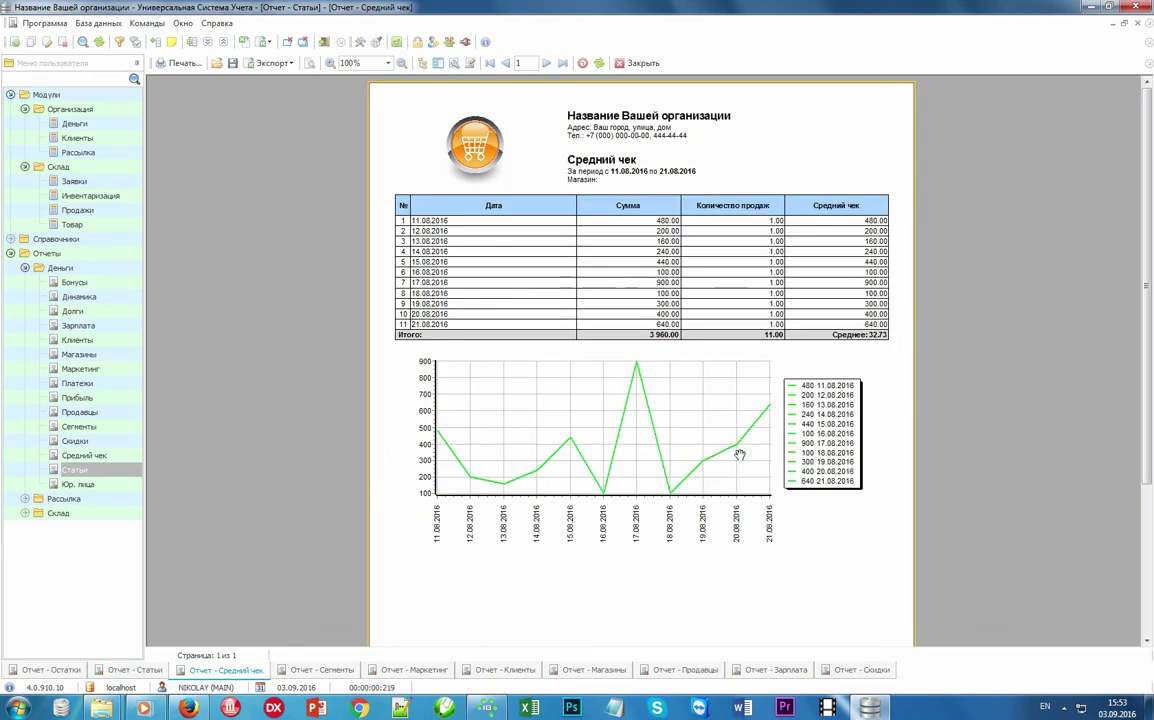
{"action": "left_click", "coordinate": [323, 670]}
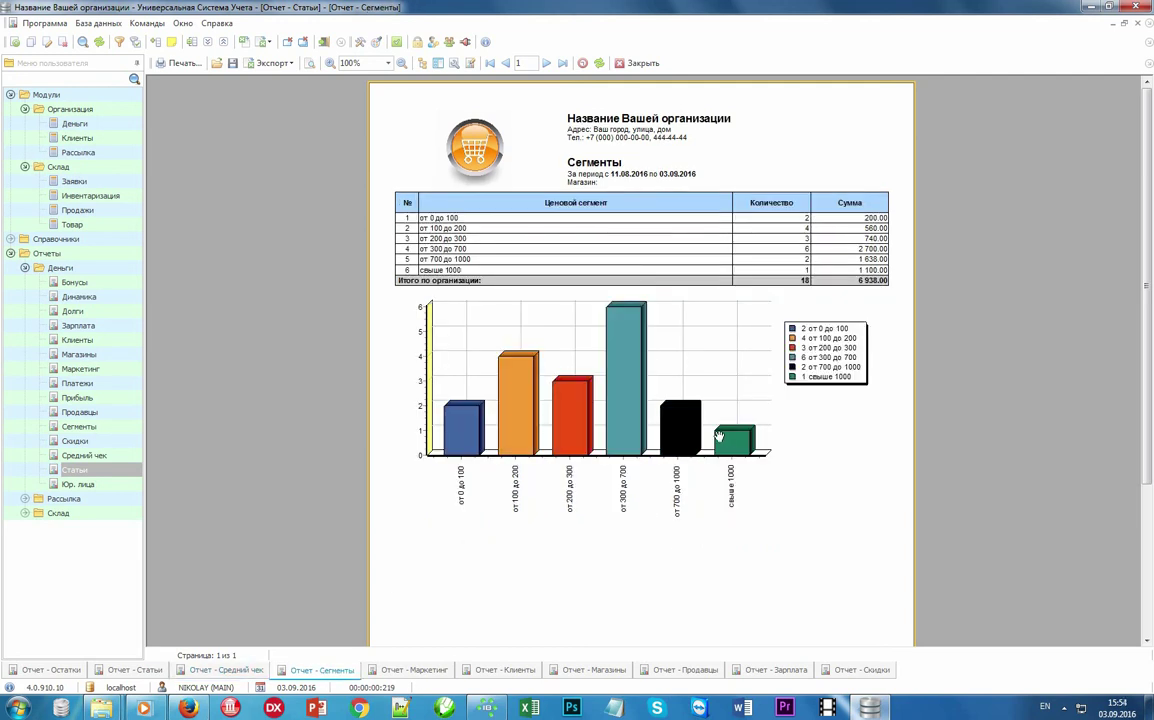
{"action": "left_click", "coordinate": [422, 674]}
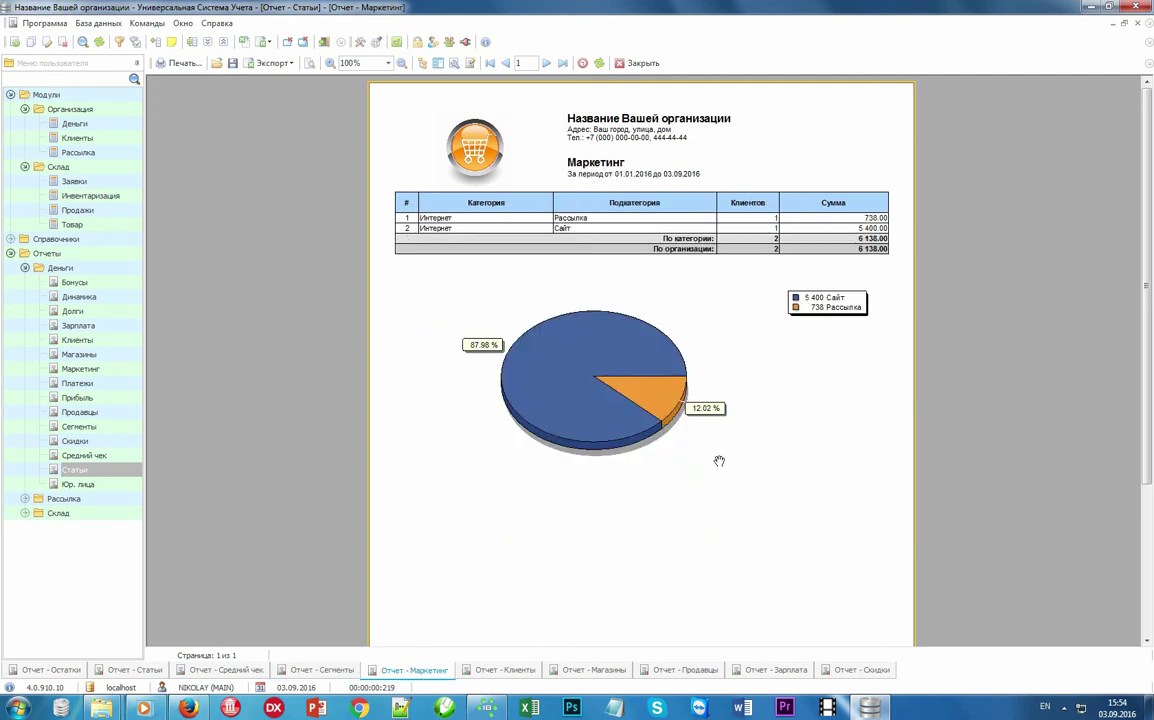
Examine the open financial reports Клиенты, Магазины, Продавцы, Зарплата and Скидки.
{"action": "left_click", "coordinate": [508, 670]}
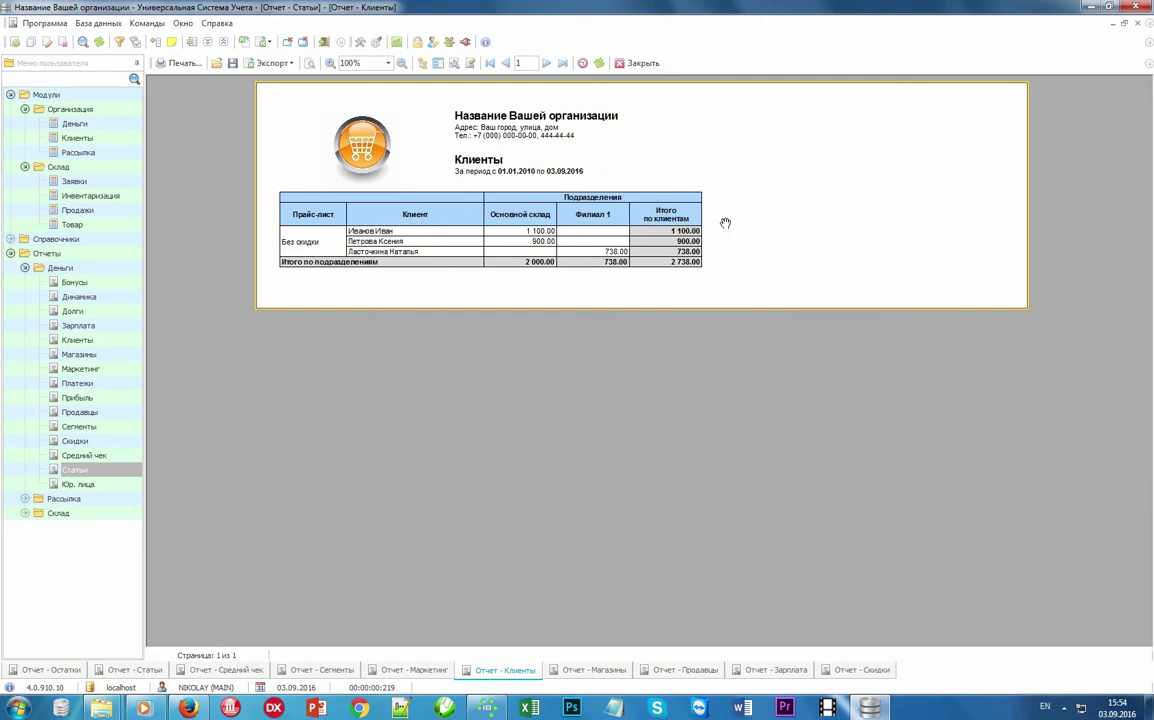
{"action": "left_click", "coordinate": [604, 671]}
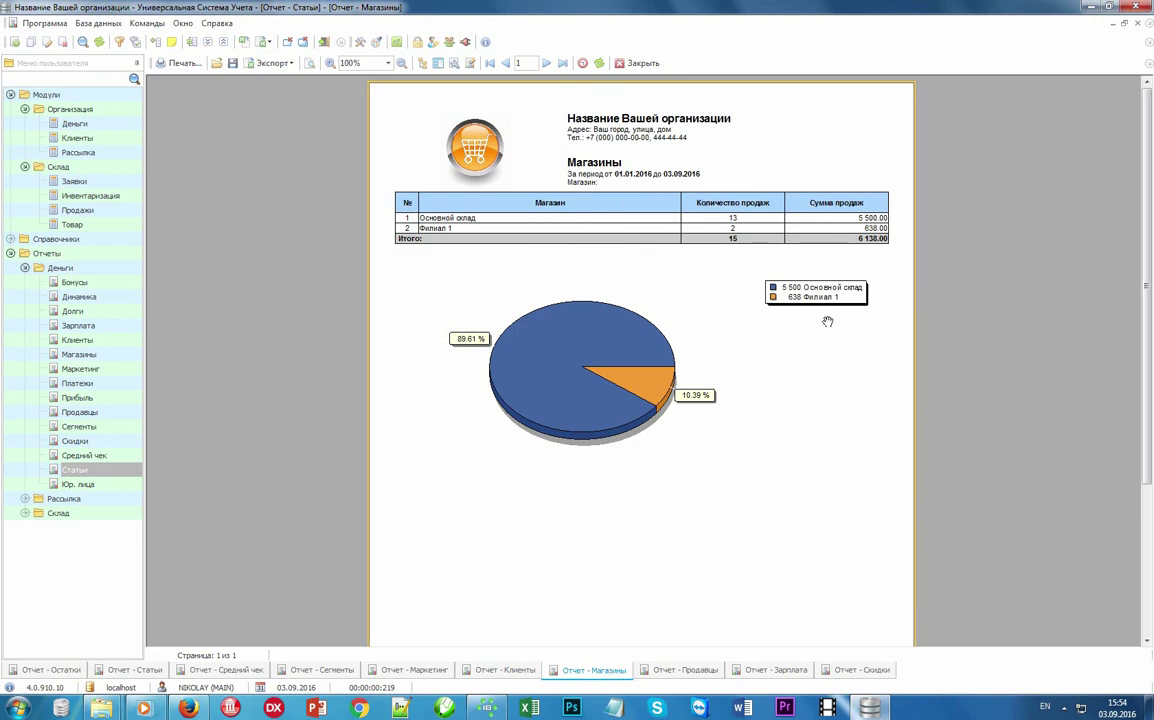
{"action": "left_click", "coordinate": [683, 673]}
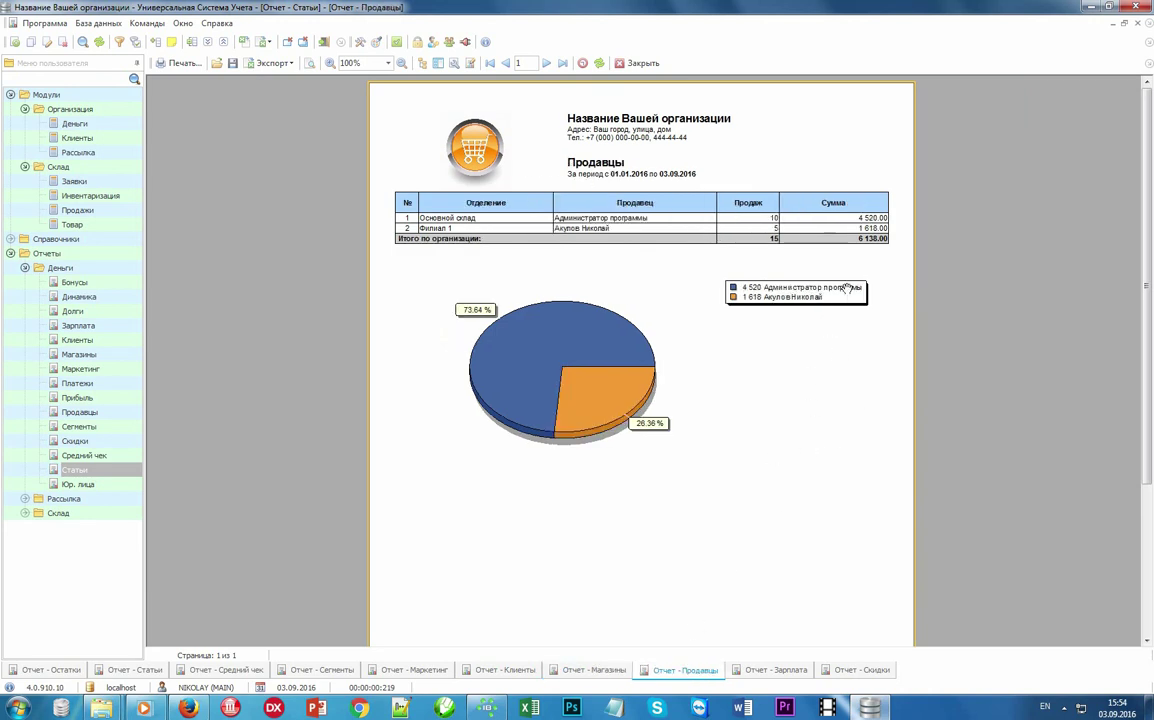
{"action": "left_click", "coordinate": [776, 670]}
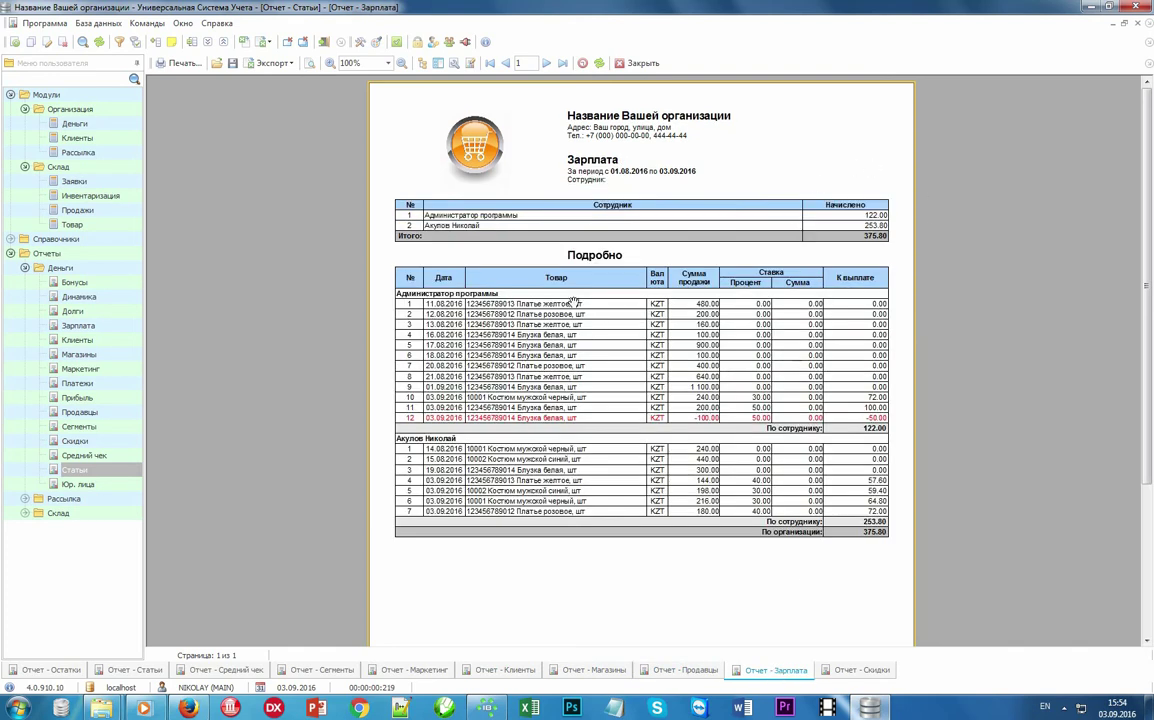
{"action": "left_click", "coordinate": [852, 670]}
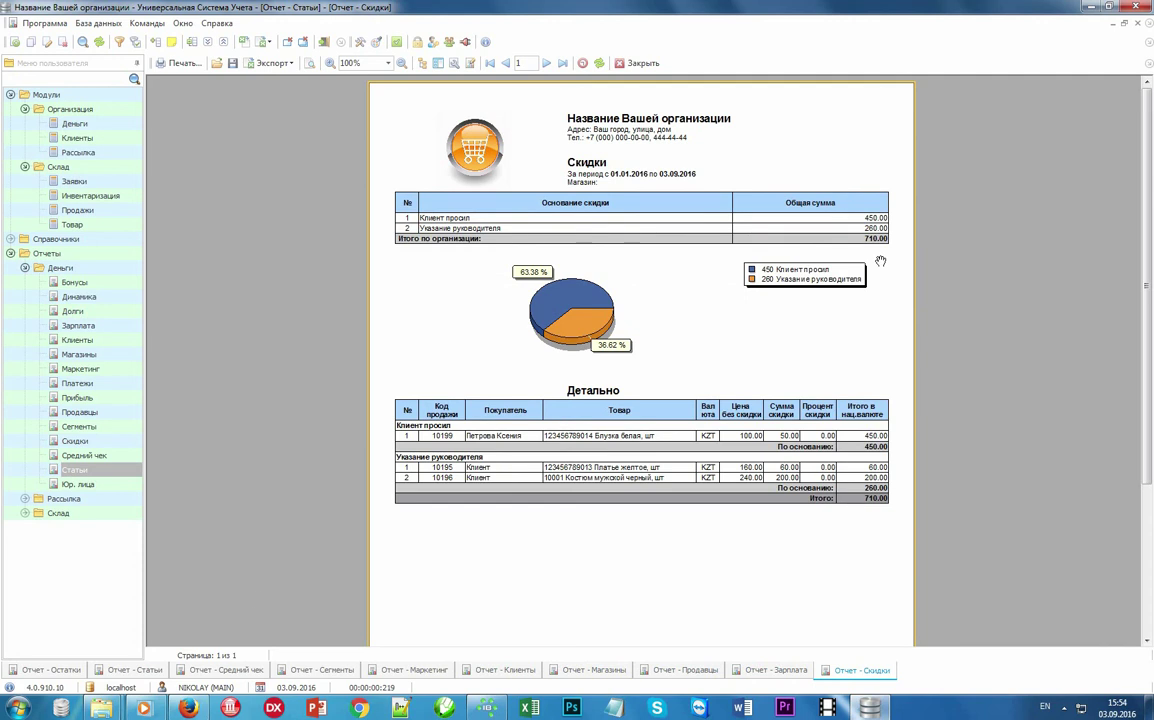
Switch to Firefox with the usutorg.ru site and show the site's list of sections.
{"action": "left_click", "coordinate": [188, 708]}
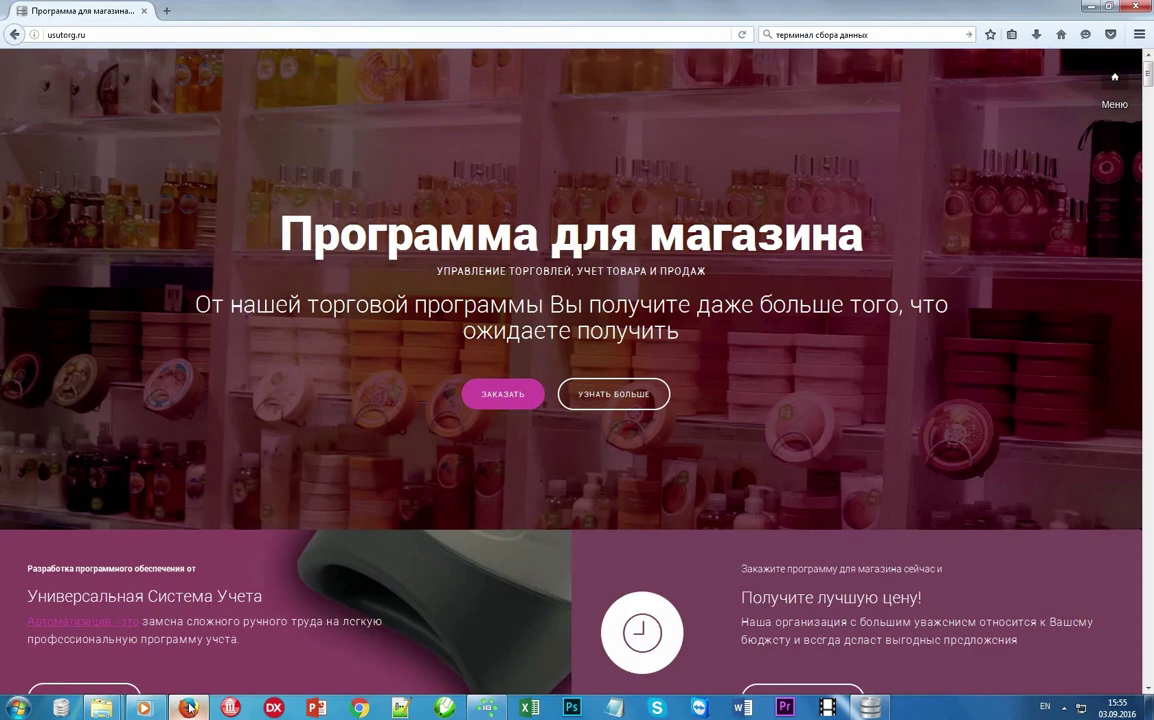
{"action": "left_click", "coordinate": [1117, 91]}
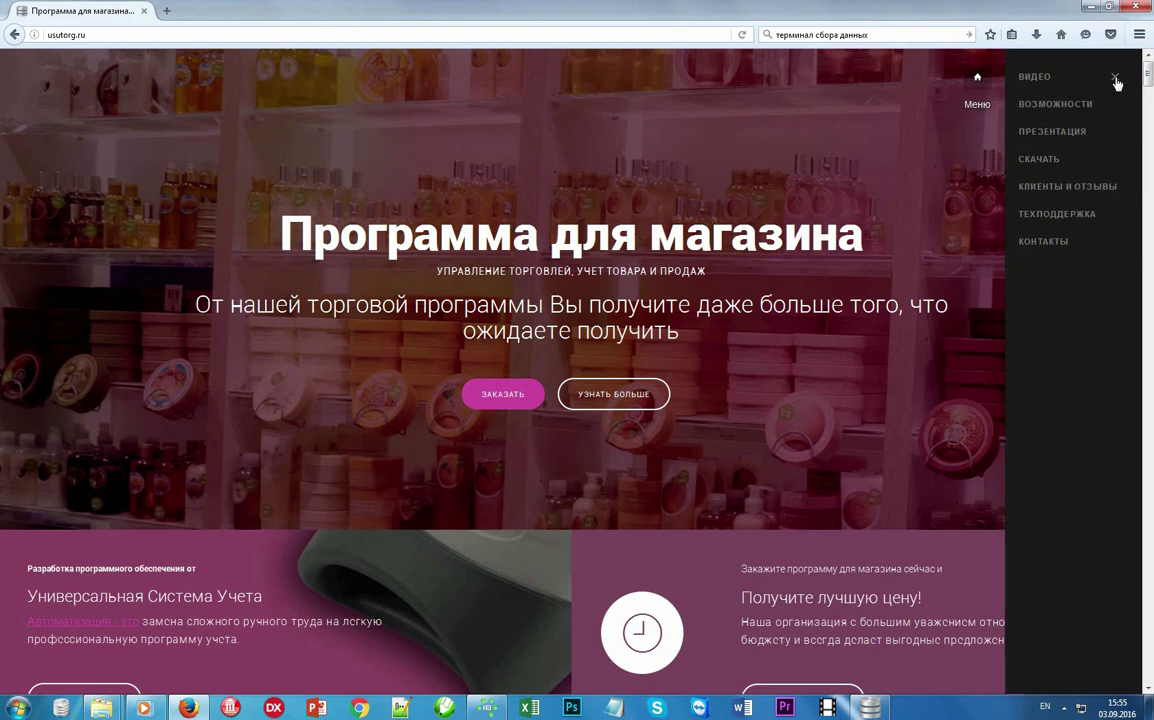
Go to the site's Скачать section with the presentation and demo version downloads.
{"action": "left_click", "coordinate": [1045, 161]}
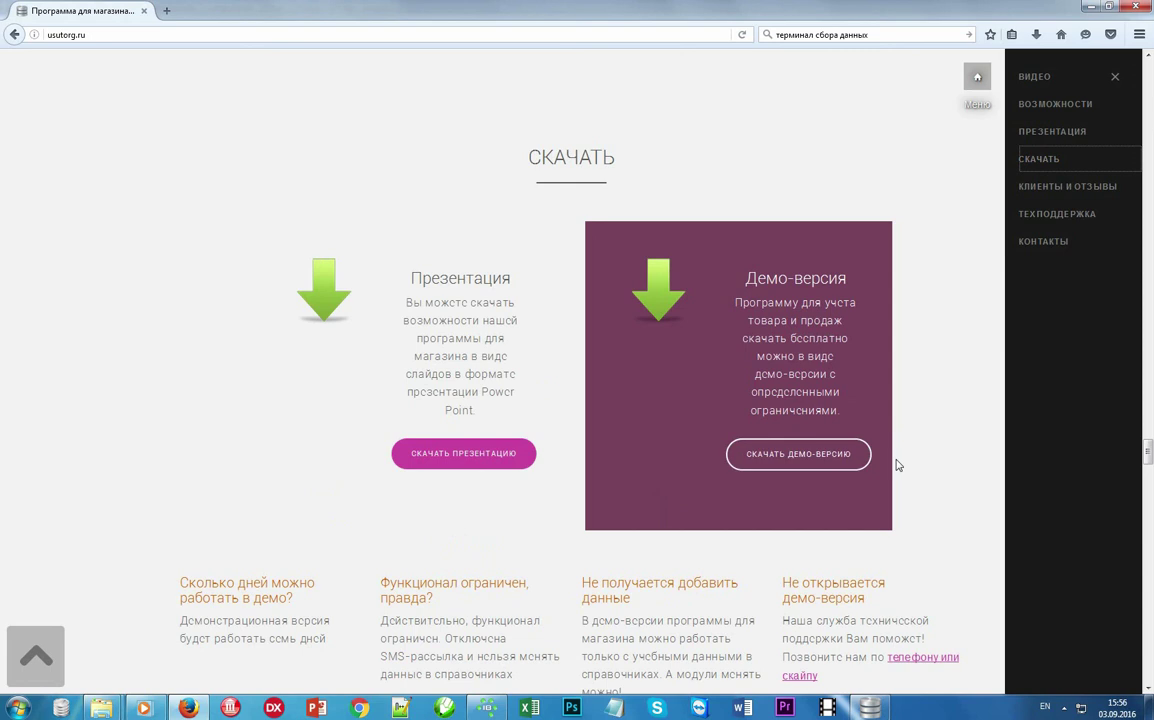
Switch to Универсальная Система Учета, open the Аудит log, filter its Пользователь column by the signed-in user and review the entries through the latest.
{"action": "left_click", "coordinate": [868, 707]}
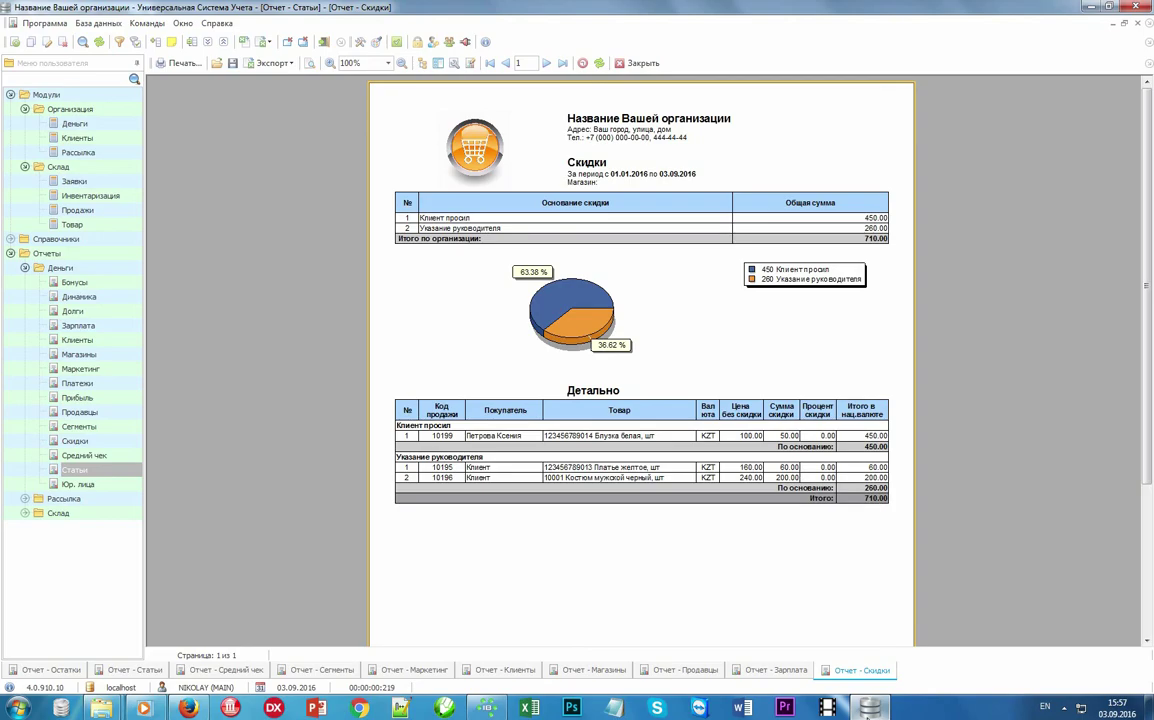
{"action": "left_click", "coordinate": [397, 43]}
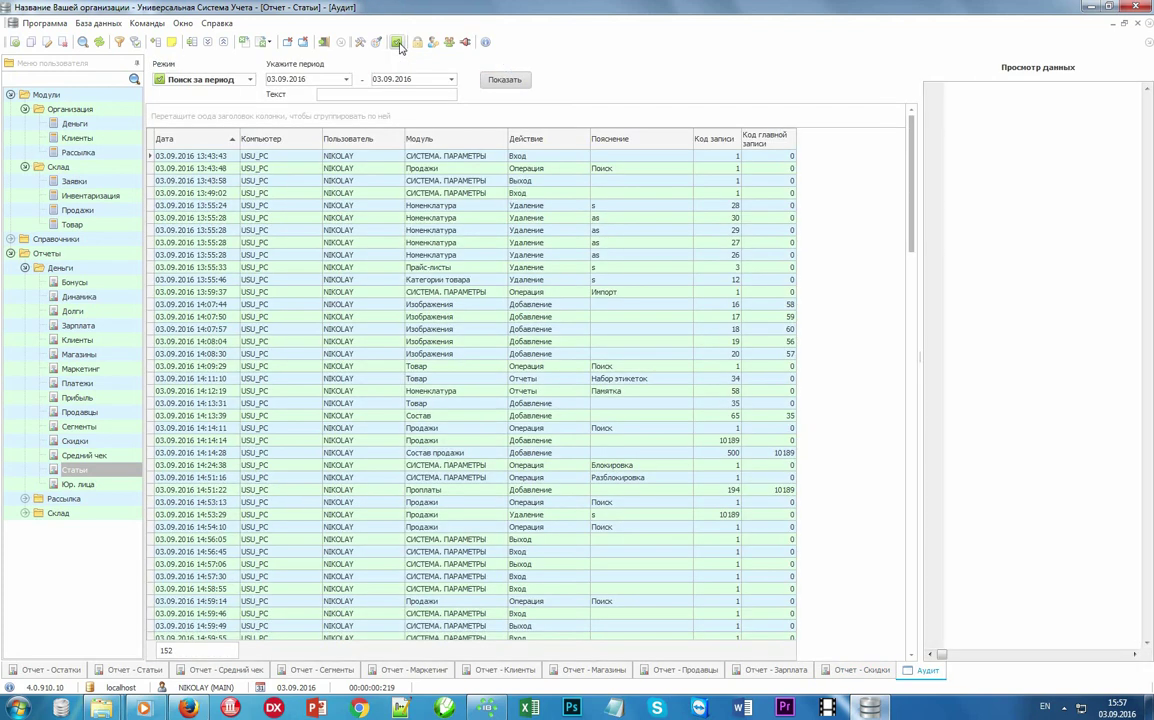
{"action": "left_click", "coordinate": [398, 138]}
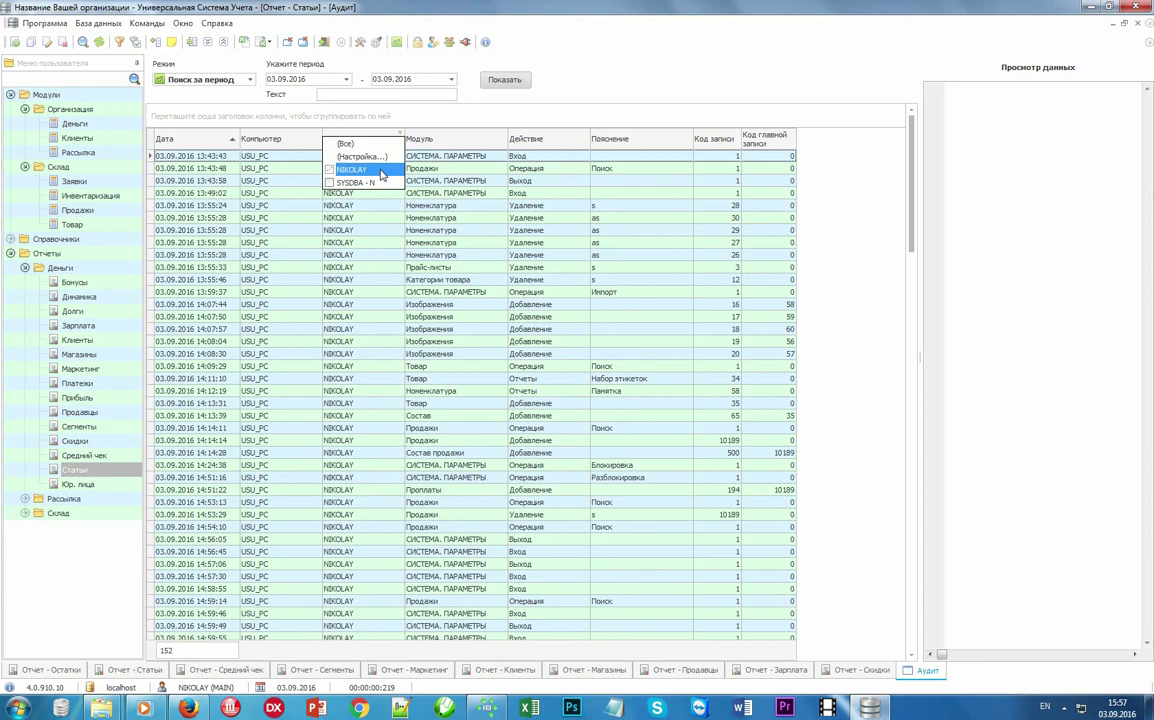
{"action": "left_click", "coordinate": [380, 173]}
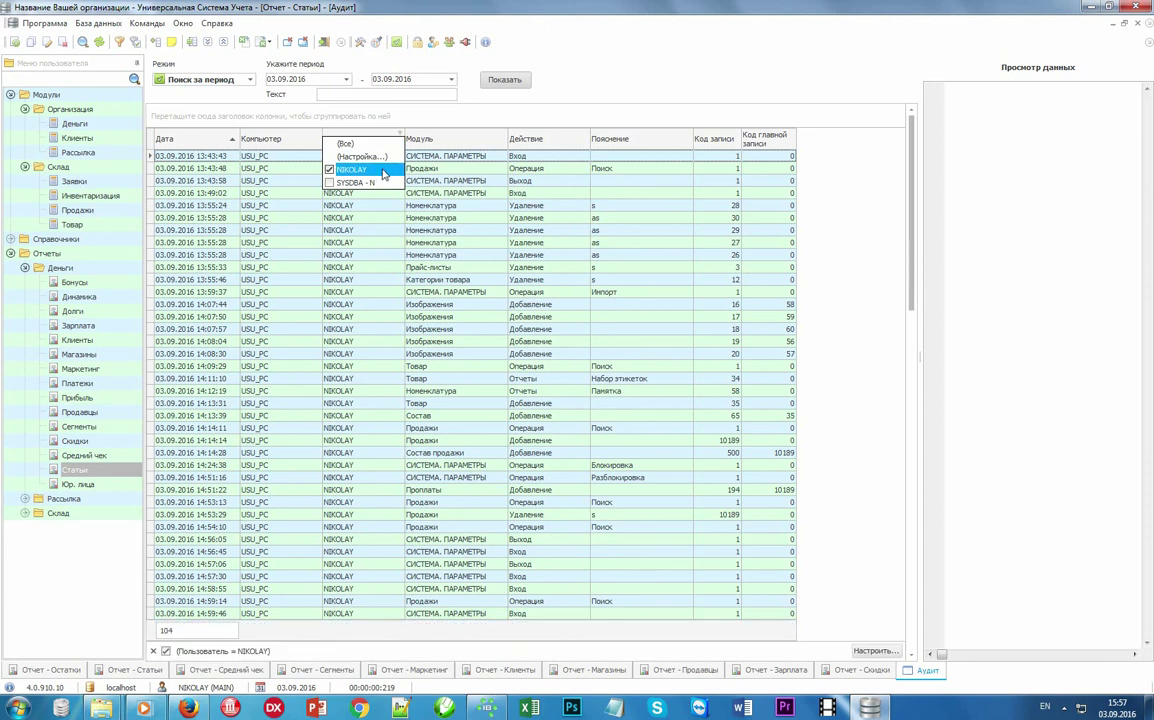
{"action": "left_click", "coordinate": [561, 159]}
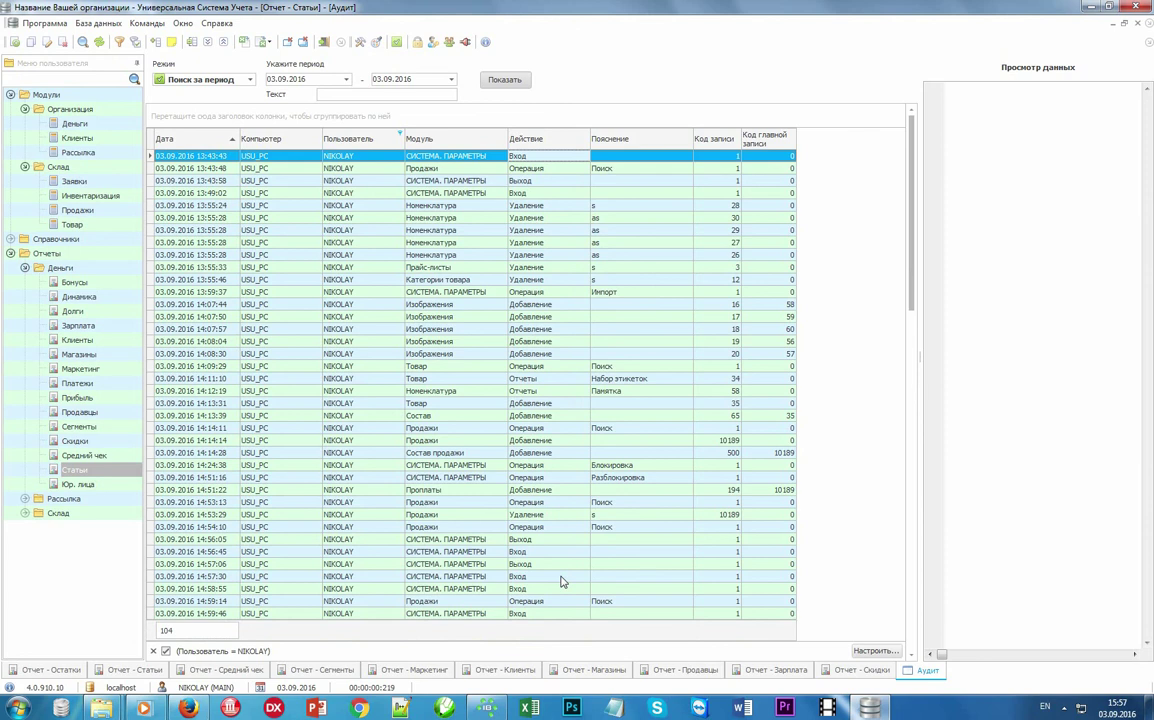
{"action": "left_click_drag", "start_coordinate": [914, 291], "coordinate": [911, 645]}
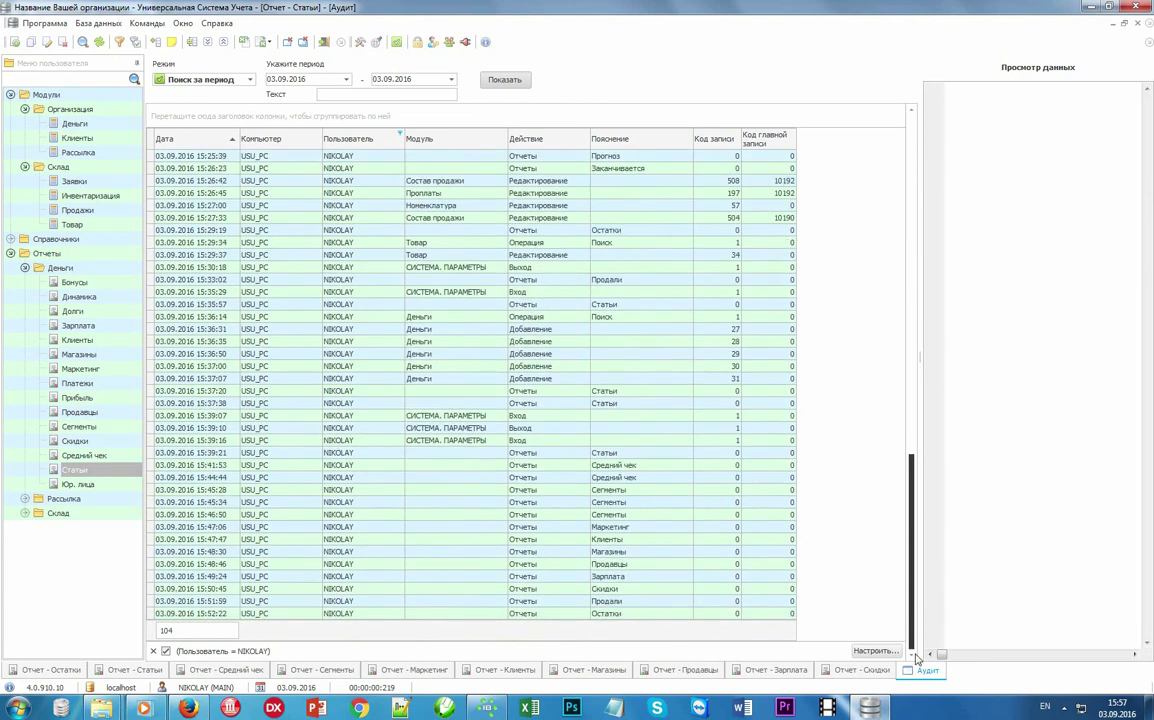
Open the Пользователи administration window with the access rights settings.
{"action": "left_click", "coordinate": [449, 43]}
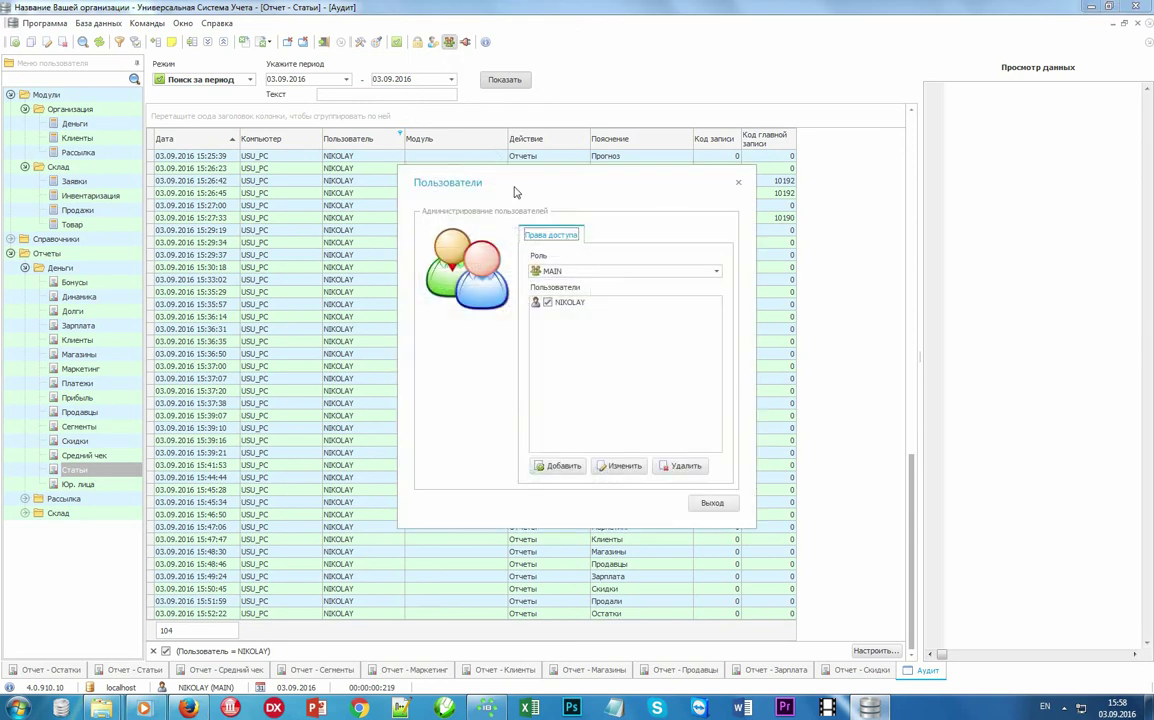